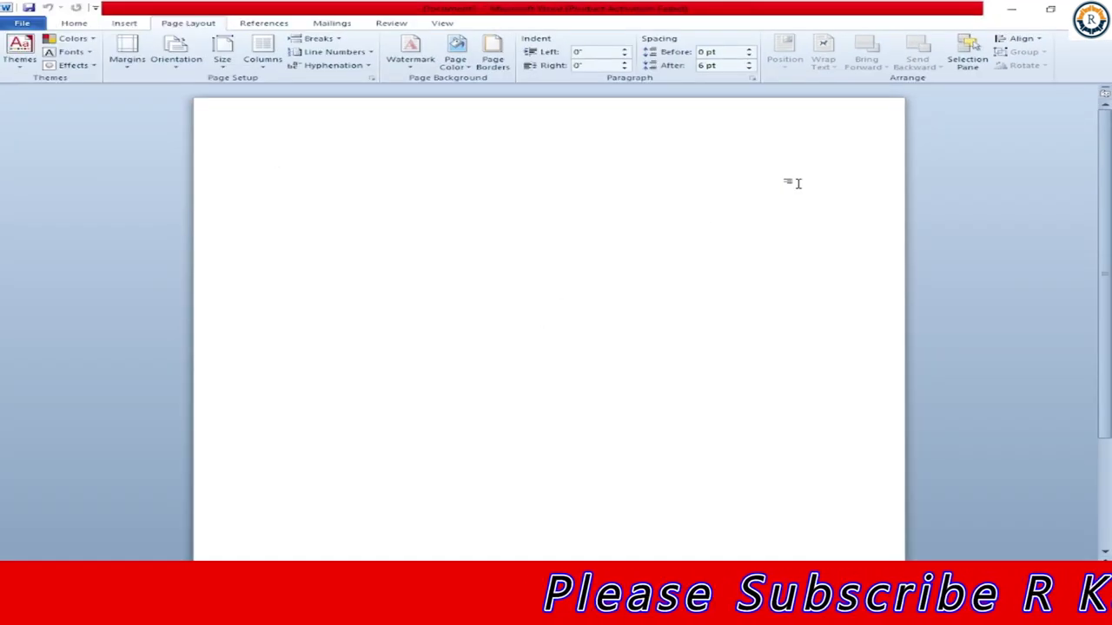
Generate sample paragraphs with =rand() and scroll back to the top of the page.
{"action": "type", "text": "=rand"}
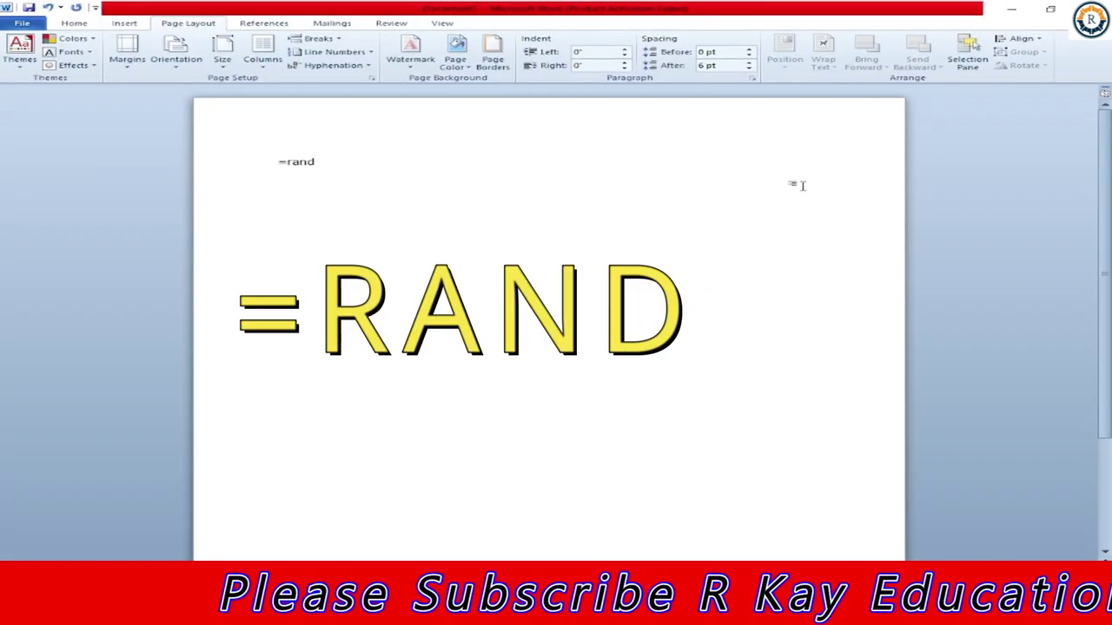
{"action": "type", "text": "(6"}
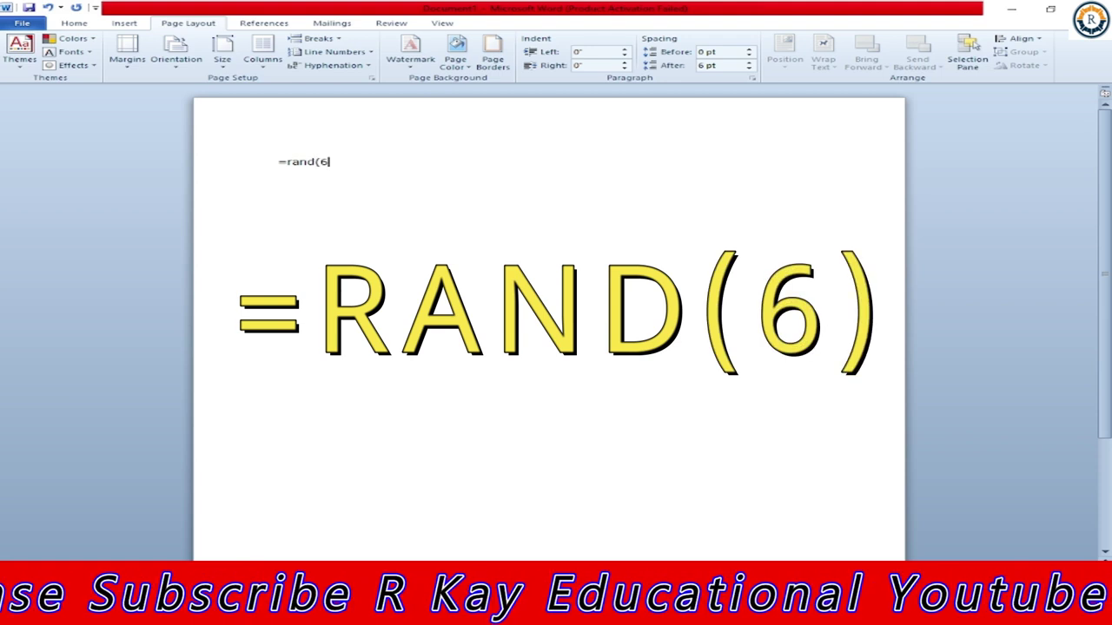
{"action": "type", "text": ")"}
{"action": "key", "text": "Return"}
{"action": "scroll", "coordinate": [566, 359], "scroll_direction": "up", "scroll_amount": 1}
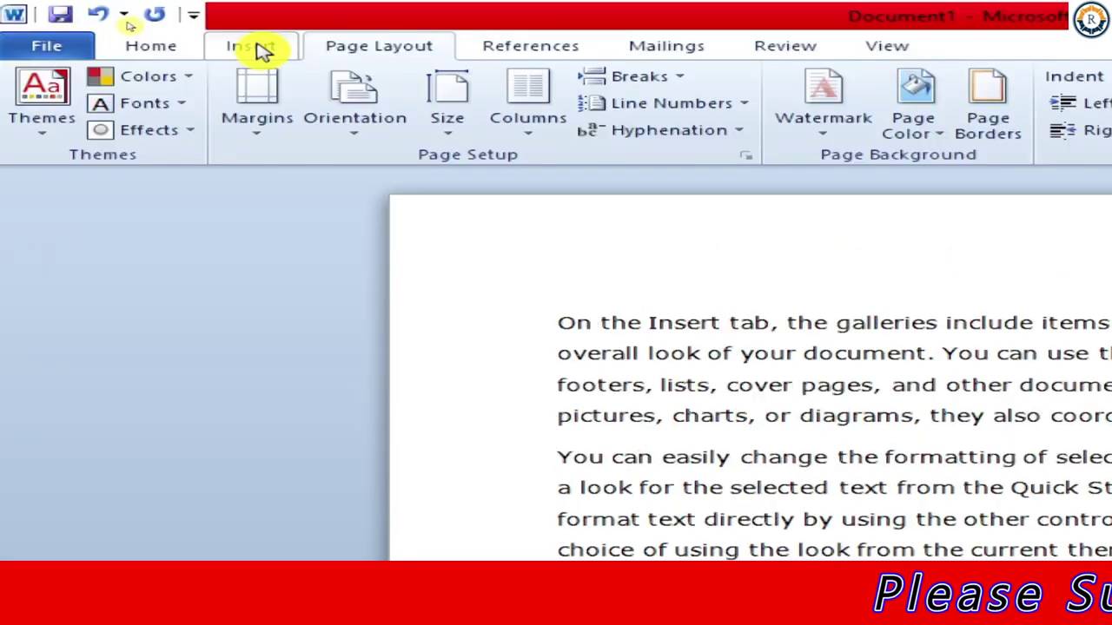
List all clip art and insert the candles picture at the top of the document.
{"action": "left_click", "coordinate": [261, 48]}
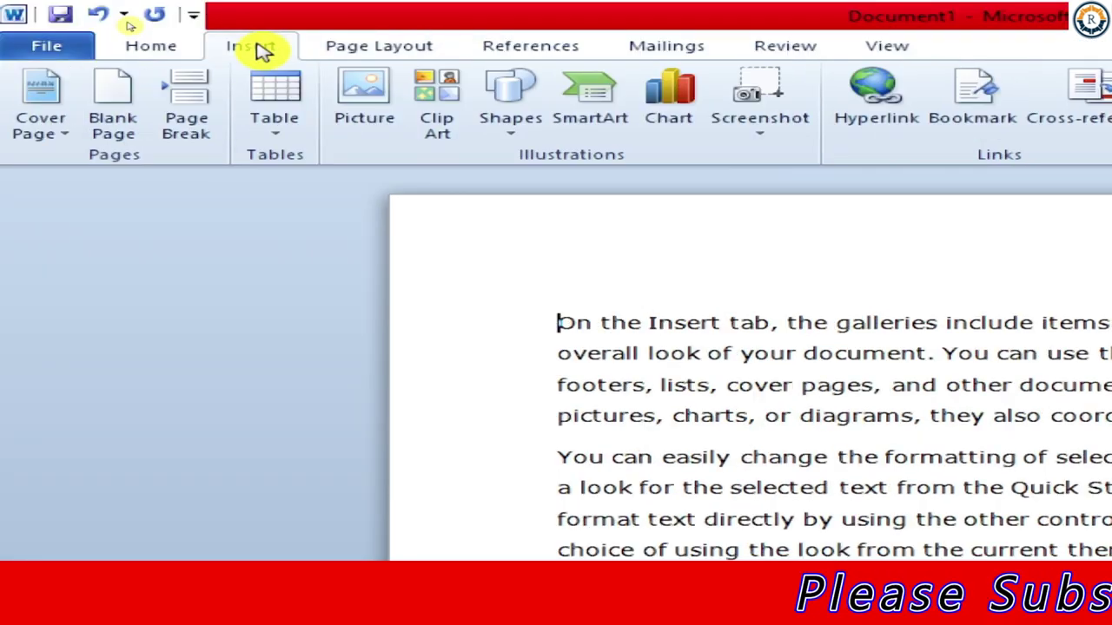
{"action": "left_click", "coordinate": [437, 104]}
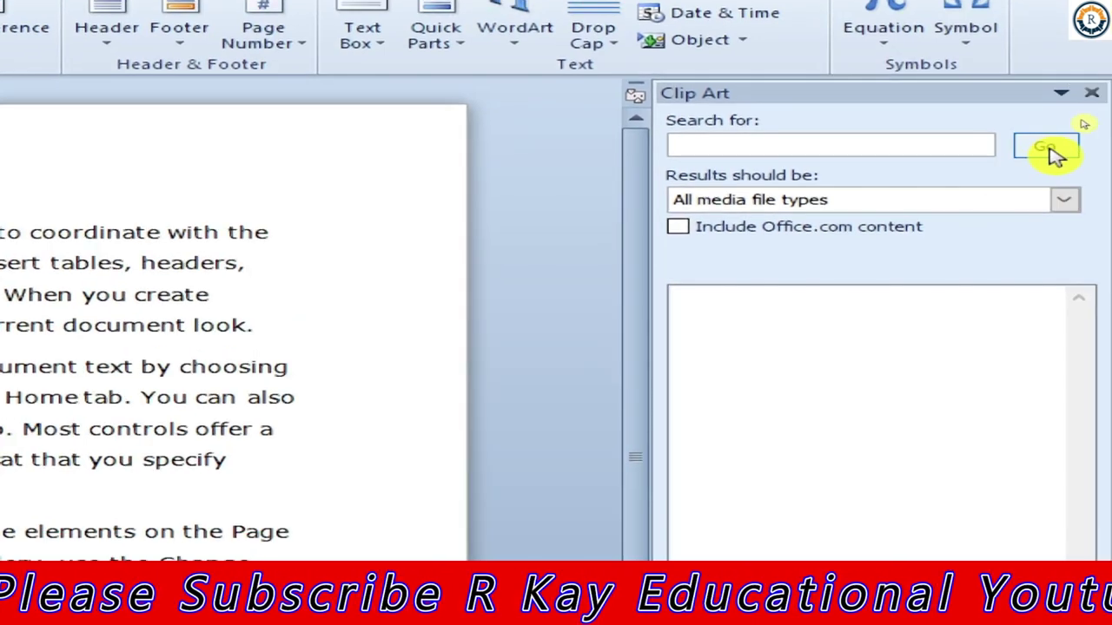
{"action": "left_click", "coordinate": [1049, 149]}
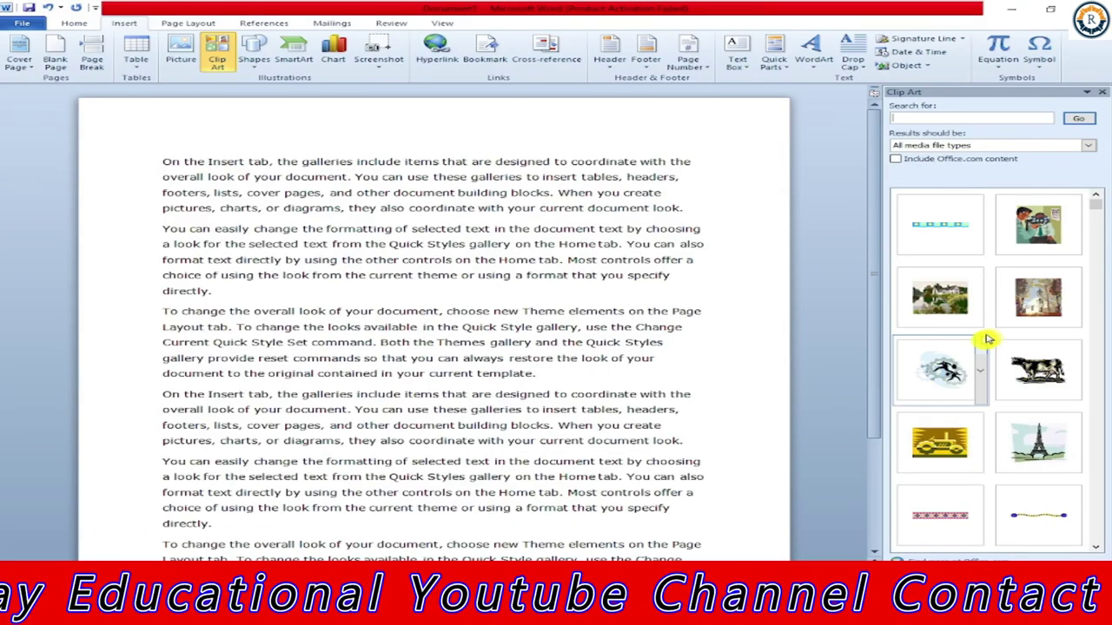
{"action": "scroll", "coordinate": [1017, 328], "scroll_direction": "down", "scroll_amount": 3}
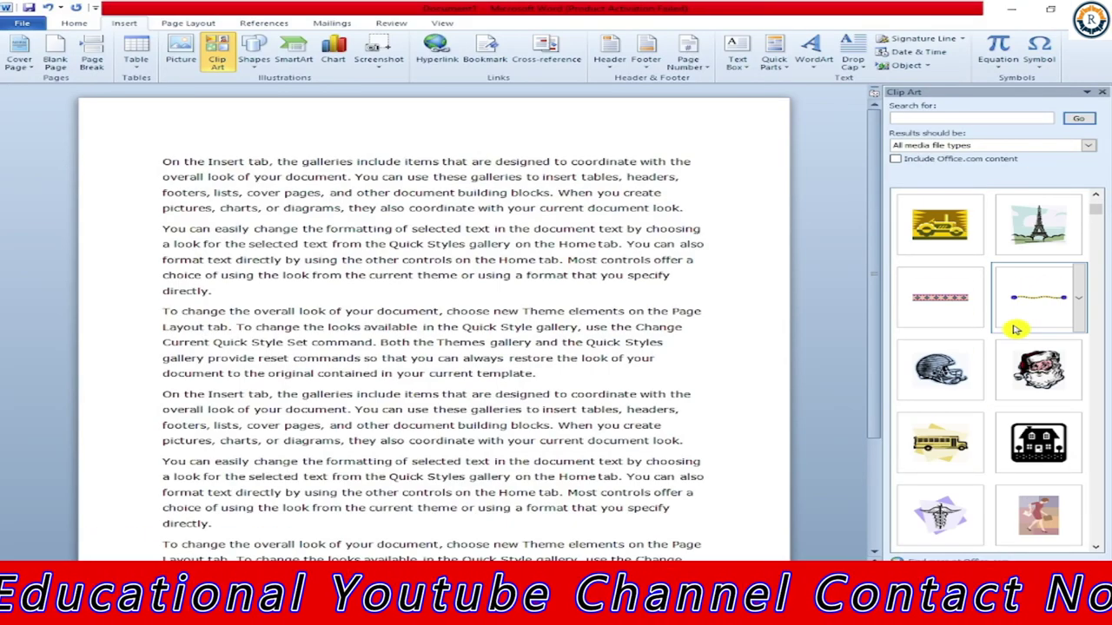
{"action": "scroll", "coordinate": [1016, 329], "scroll_direction": "down", "scroll_amount": 3}
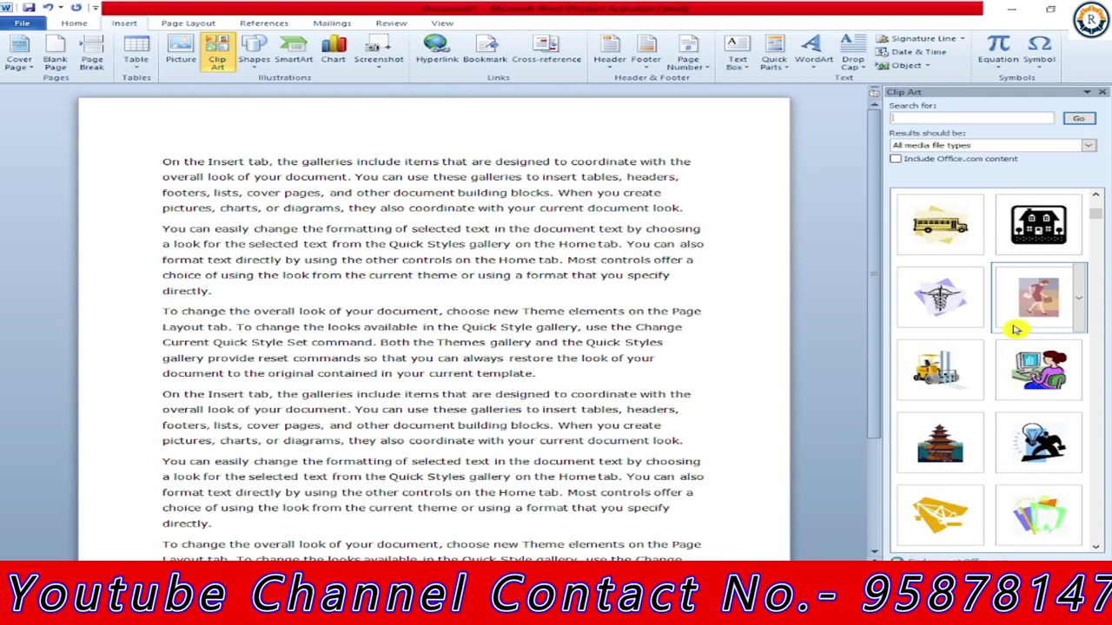
{"action": "scroll", "coordinate": [1016, 328], "scroll_direction": "down", "scroll_amount": 3}
{"action": "scroll", "coordinate": [1016, 313], "scroll_direction": "down", "scroll_amount": 3}
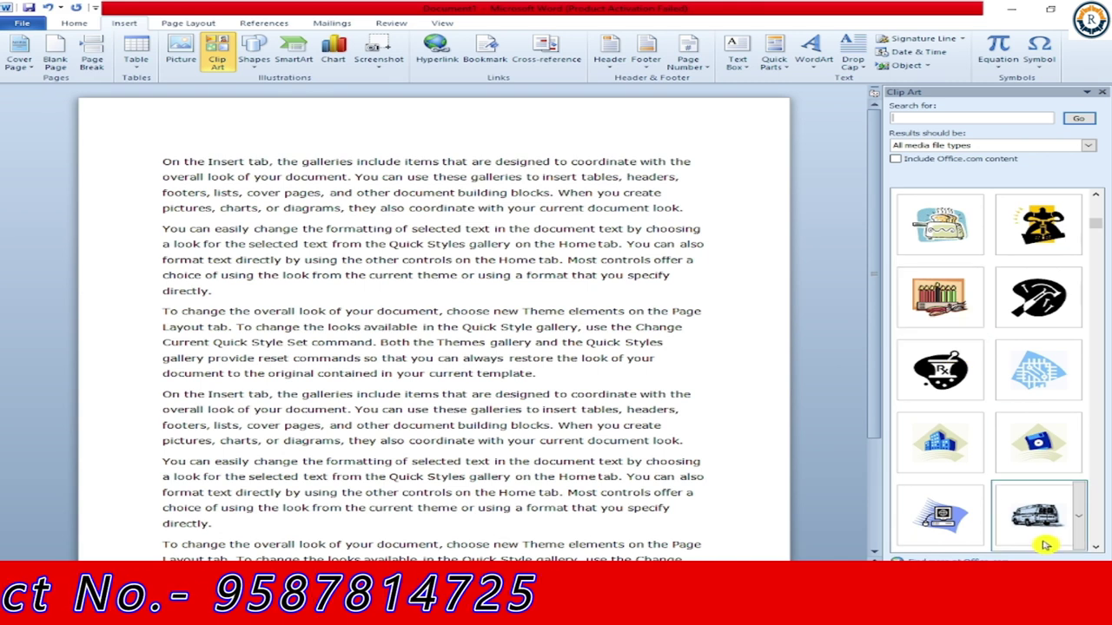
{"action": "left_click", "coordinate": [942, 296]}
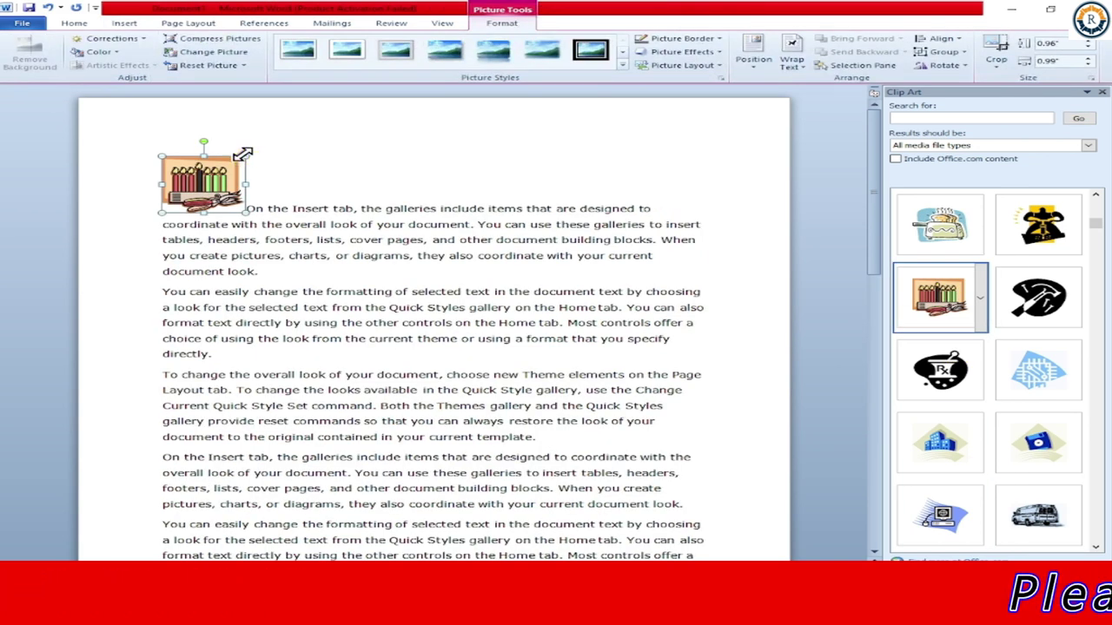
Enlarge the candles picture to about 1.96 by 2.54 inches.
{"action": "left_click_drag", "start_coordinate": [243, 154], "coordinate": [331, 98]}
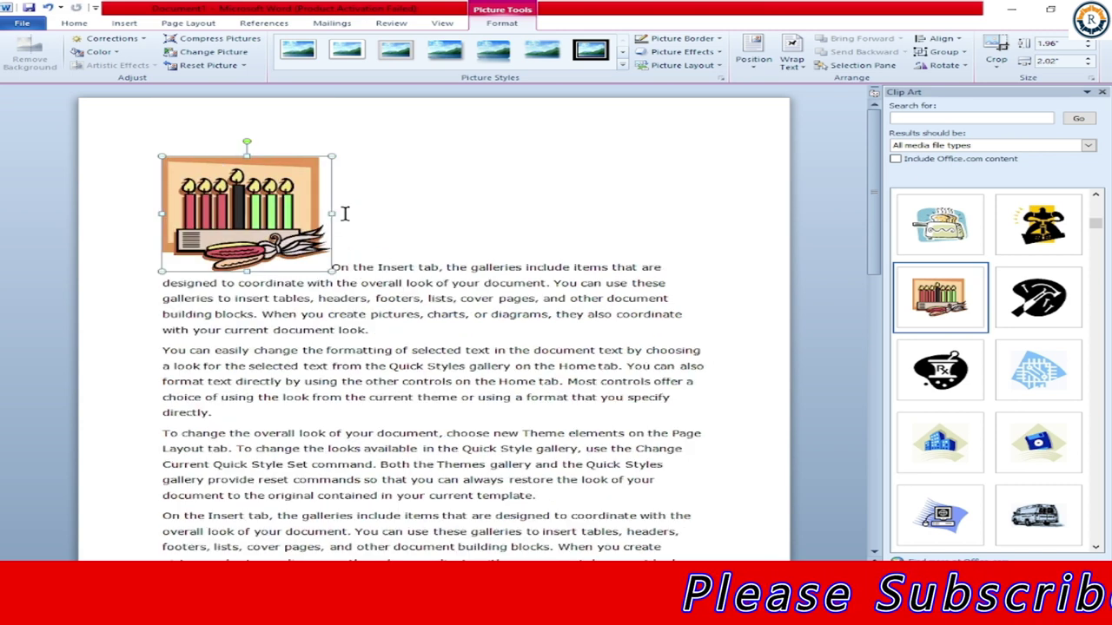
{"action": "left_click_drag", "start_coordinate": [333, 214], "coordinate": [374, 217]}
{"action": "left_click", "coordinate": [332, 247]}
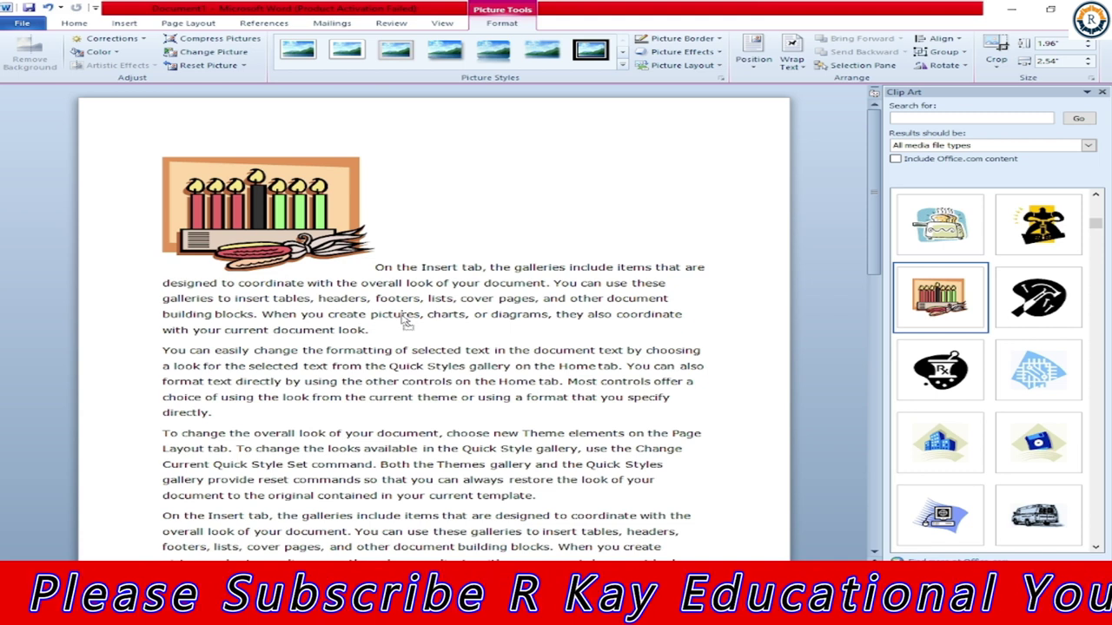
Move the picture between 'pictures,' and 'charts' and close the Clip Art pane.
{"action": "left_click_drag", "start_coordinate": [429, 323], "coordinate": [429, 323]}
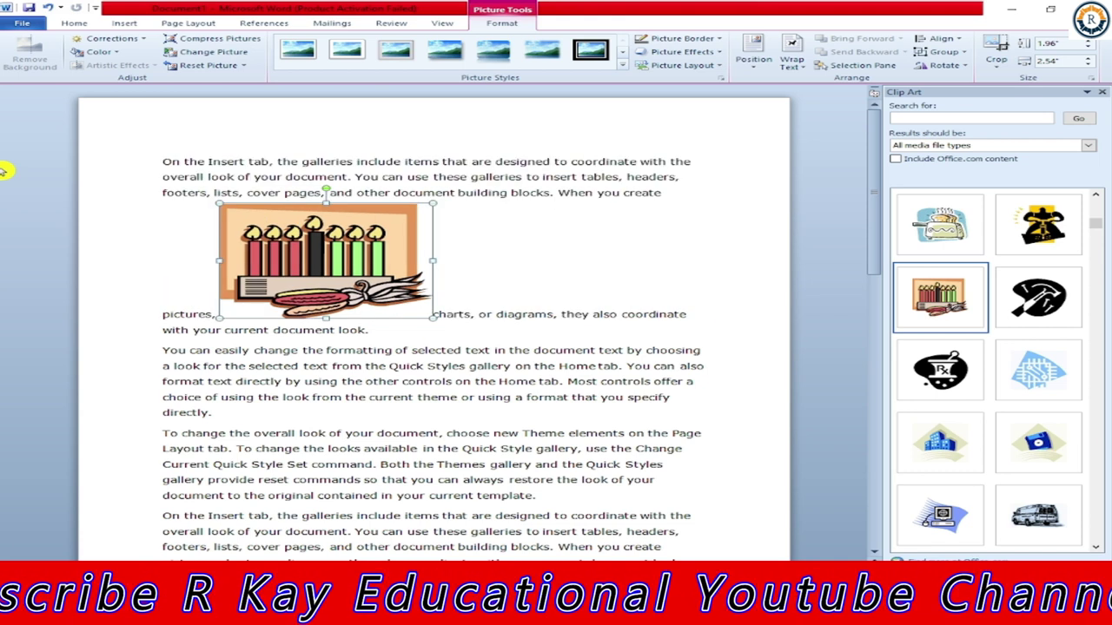
{"action": "mouse_move", "coordinate": [4, 170]}
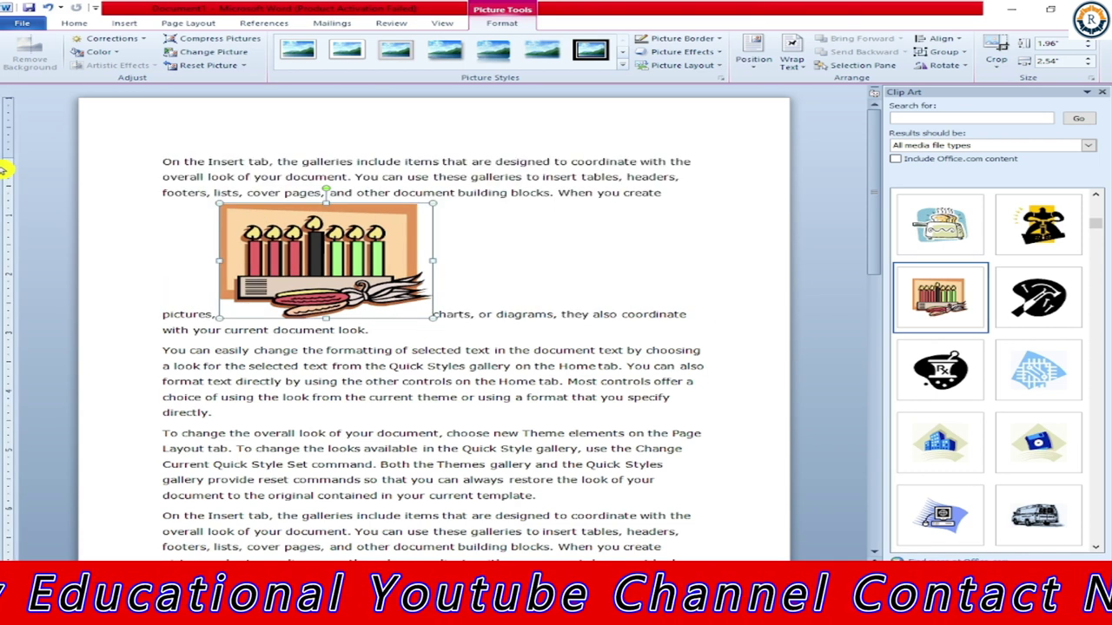
{"action": "left_click", "coordinate": [1101, 92]}
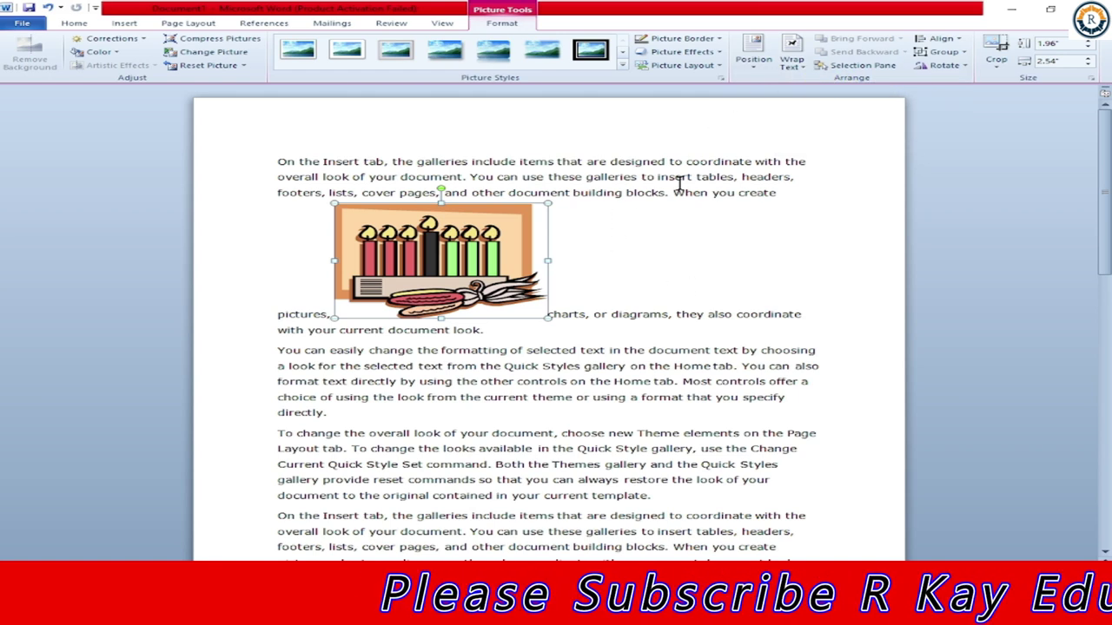
Try In Line with Text, then top-left with square wrapping, for the candles picture.
{"action": "left_click", "coordinate": [749, 68]}
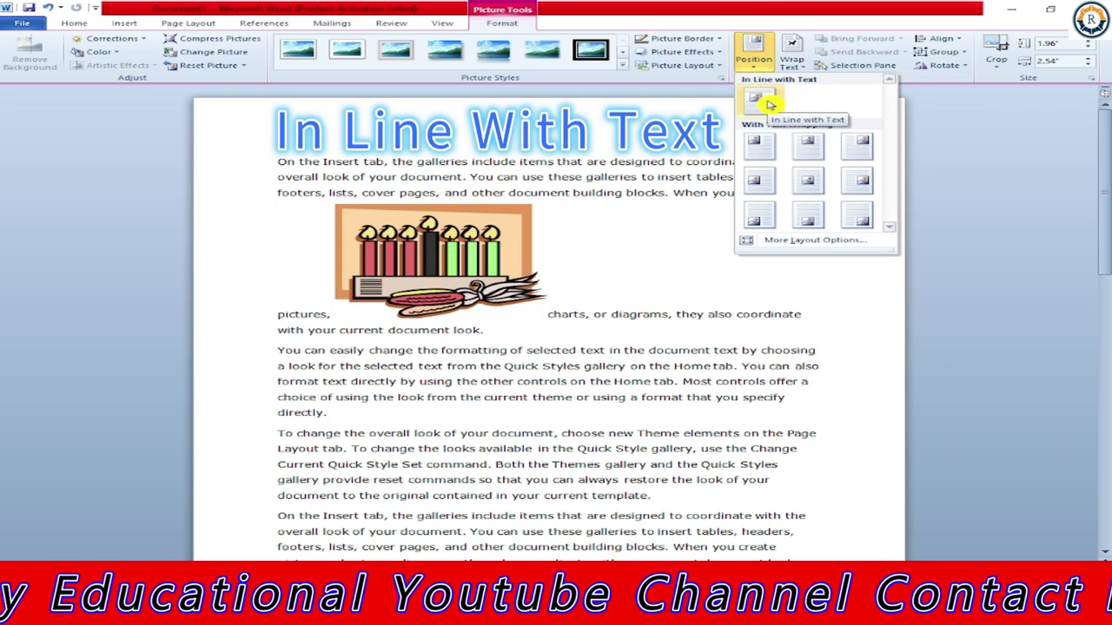
{"action": "left_click", "coordinate": [769, 104]}
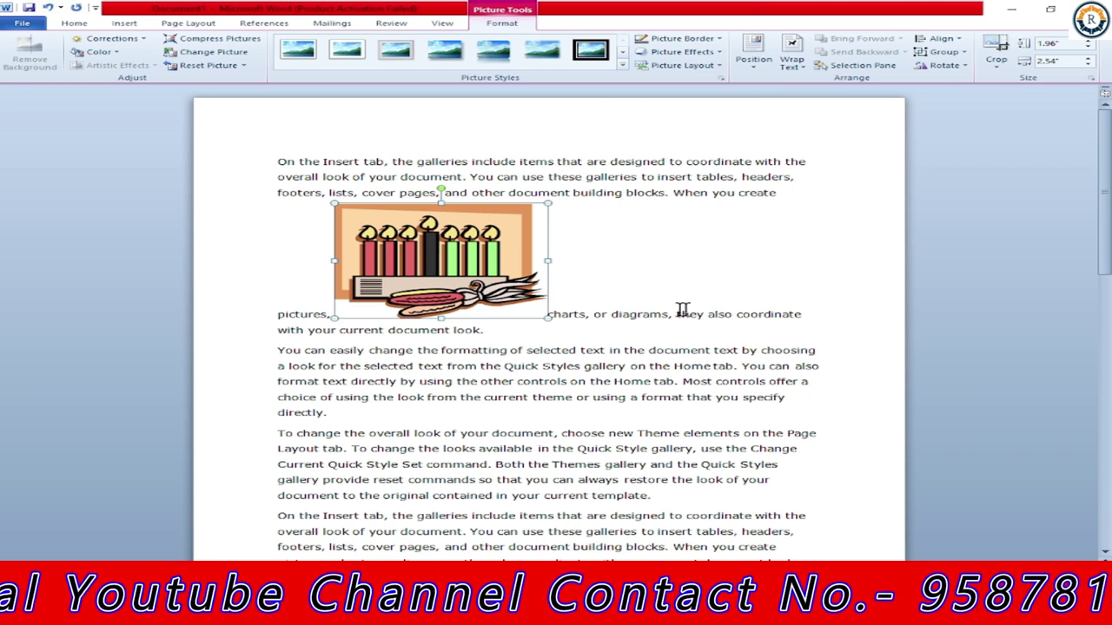
{"action": "left_click", "coordinate": [753, 52]}
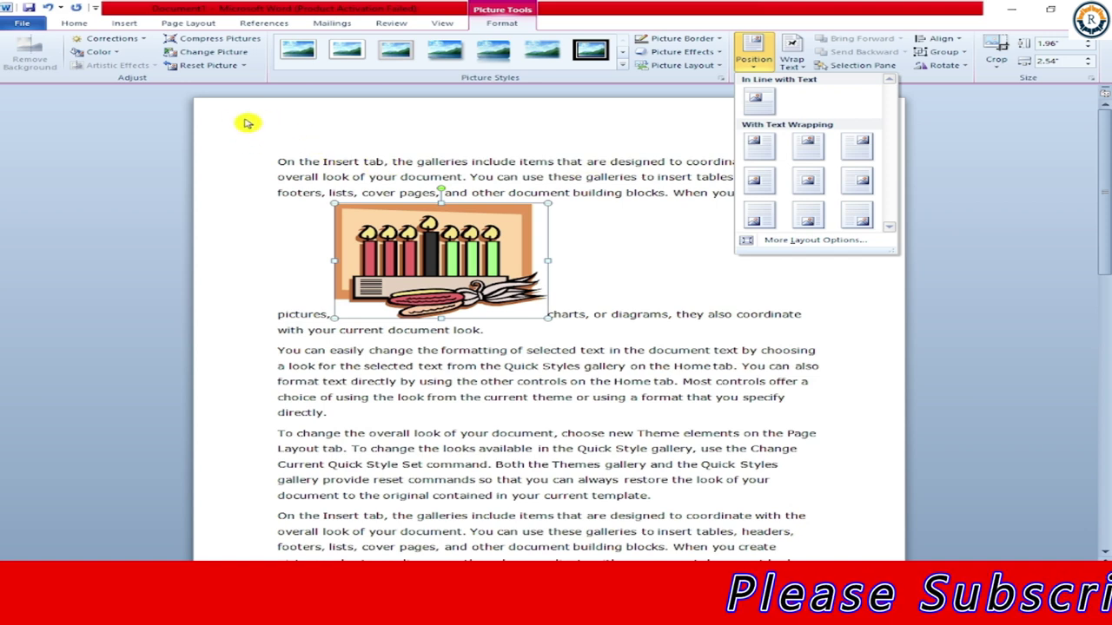
{"action": "left_click", "coordinate": [758, 146]}
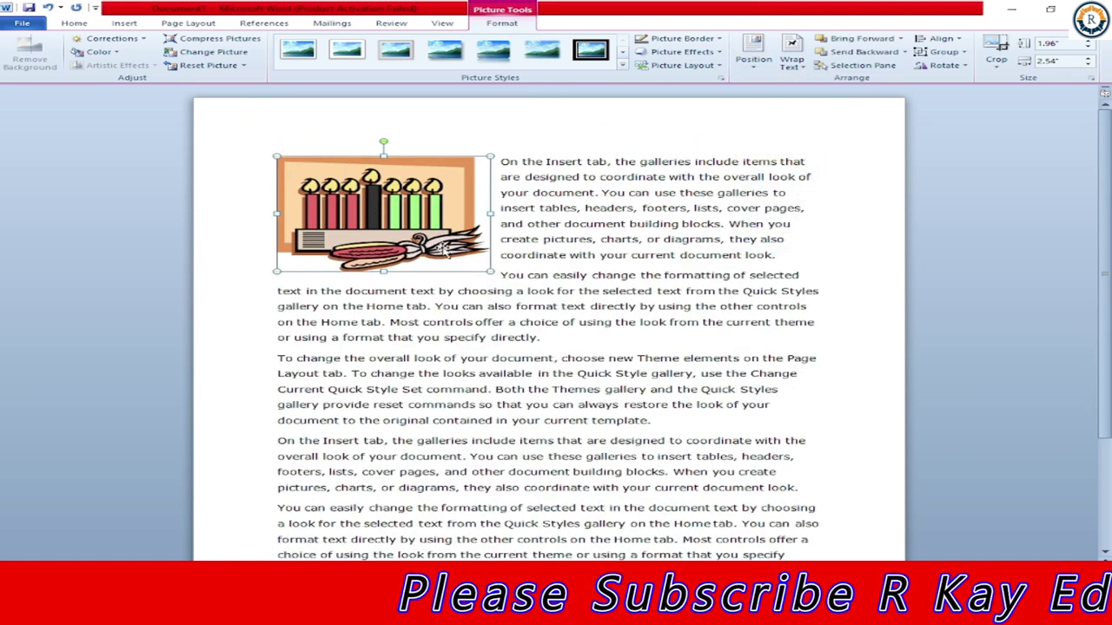
Set the picture to Top Center with Square Text Wrapping, then select all text.
{"action": "left_click", "coordinate": [751, 63]}
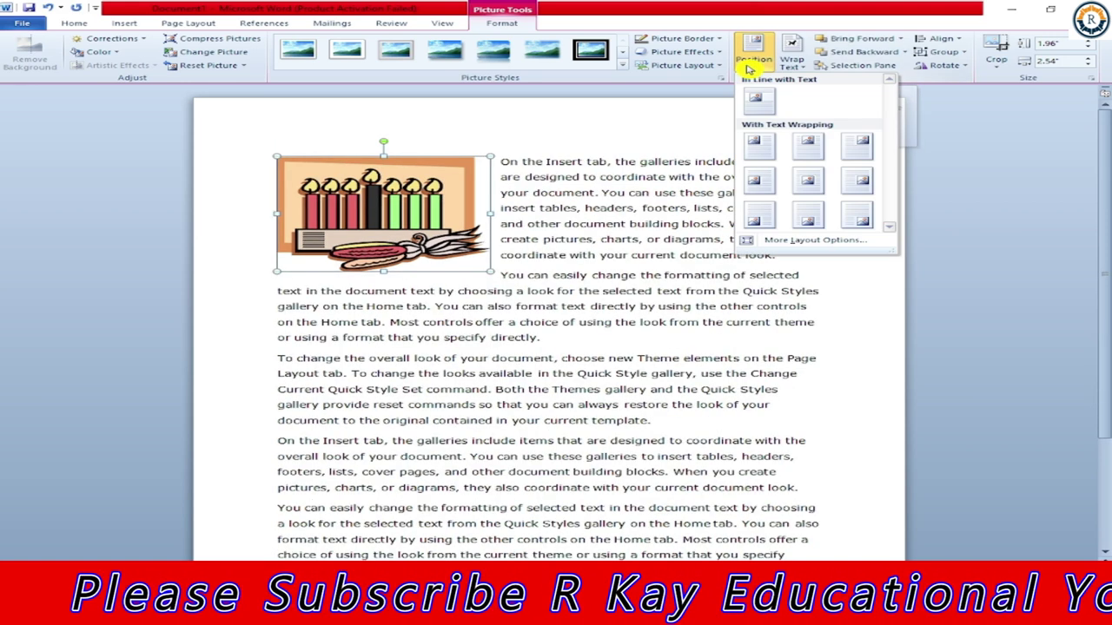
{"action": "left_click", "coordinate": [818, 155]}
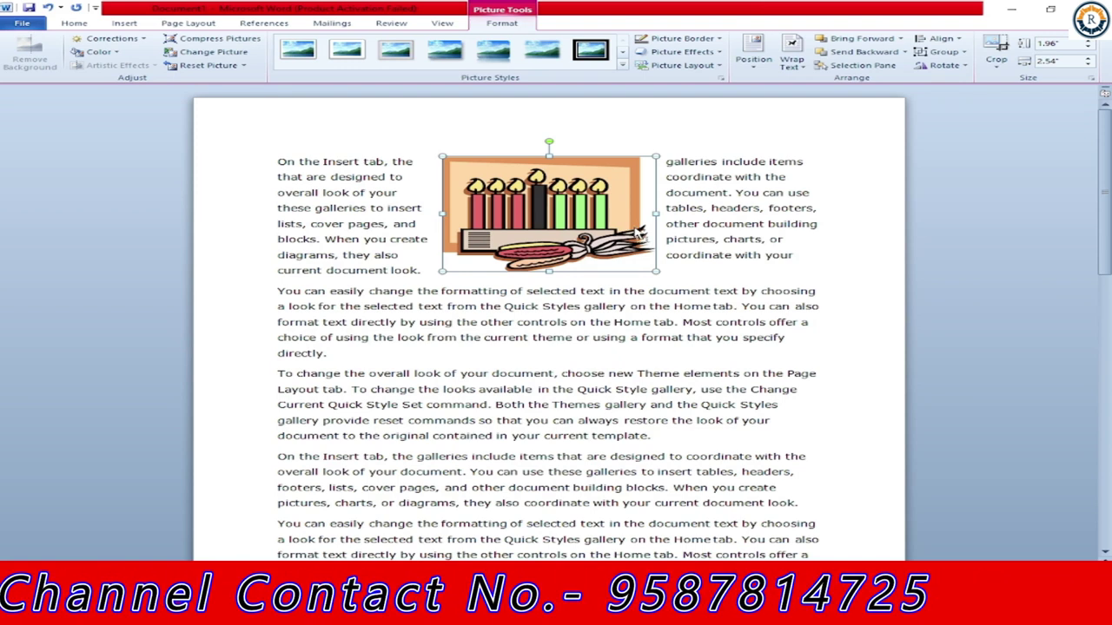
{"action": "key", "text": "ctrl+a"}
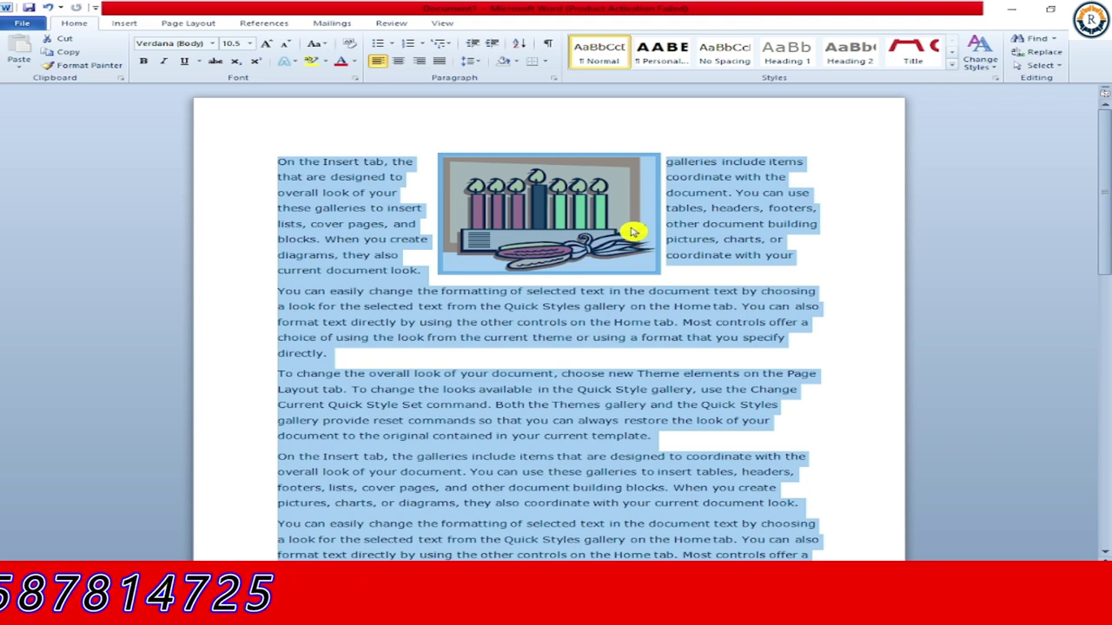
Justify all the text and move the candles picture to the top right of the page.
{"action": "key", "text": "ctrl+j"}
{"action": "left_click", "coordinate": [739, 224]}
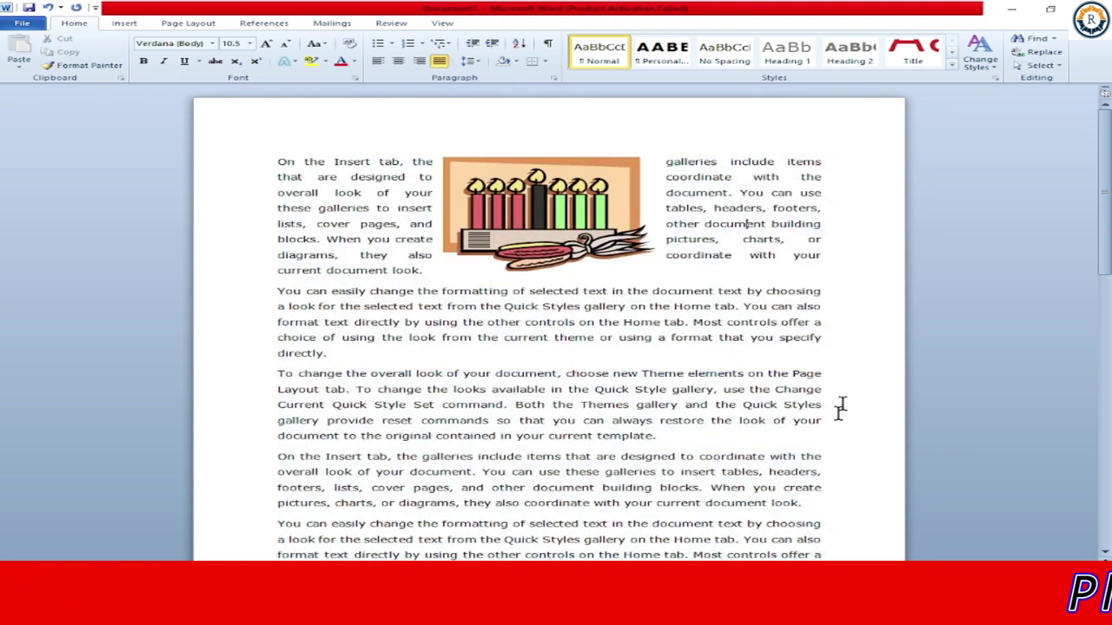
{"action": "left_click", "coordinate": [440, 165]}
{"action": "left_click", "coordinate": [188, 23]}
{"action": "left_click", "coordinate": [784, 52]}
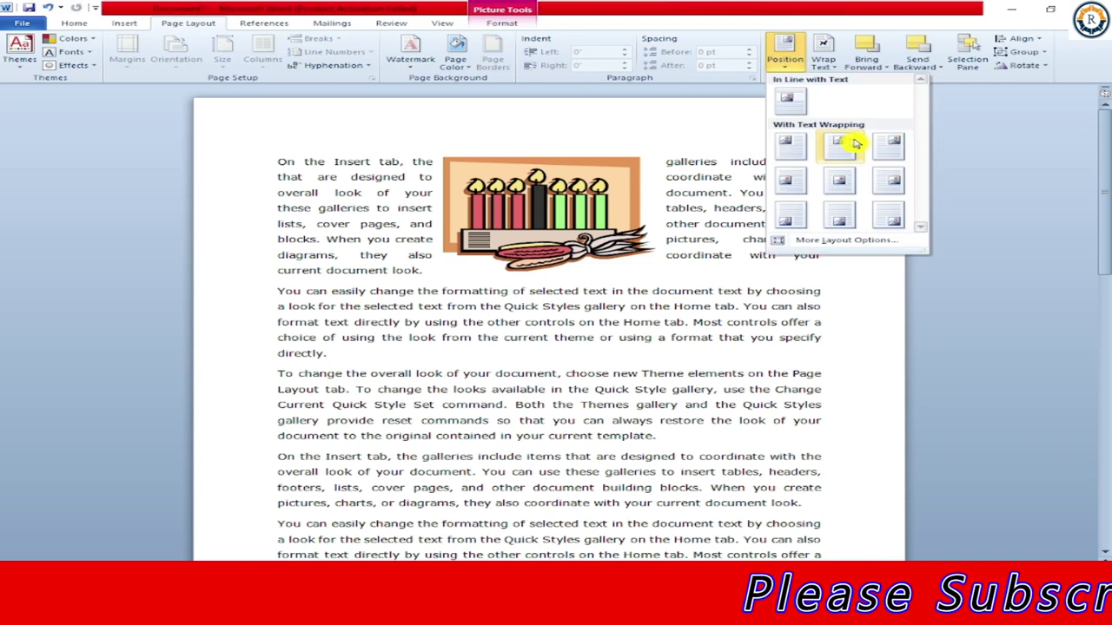
{"action": "left_click", "coordinate": [885, 144]}
Move the picture through middle left, middle centre and middle right positions.
{"action": "left_click", "coordinate": [785, 52]}
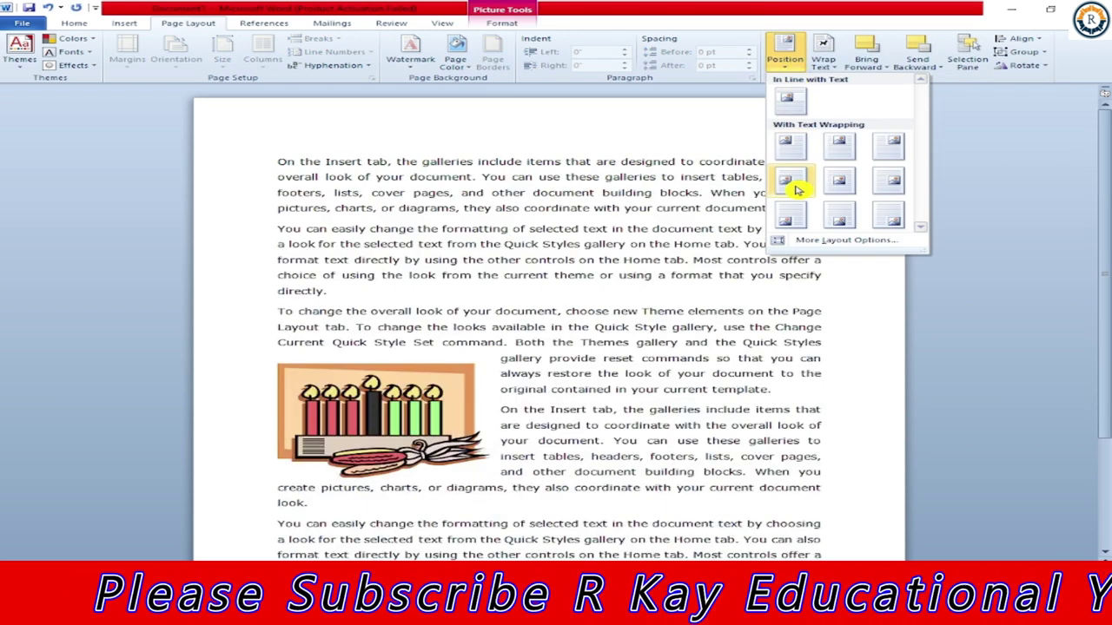
{"action": "left_click", "coordinate": [792, 184]}
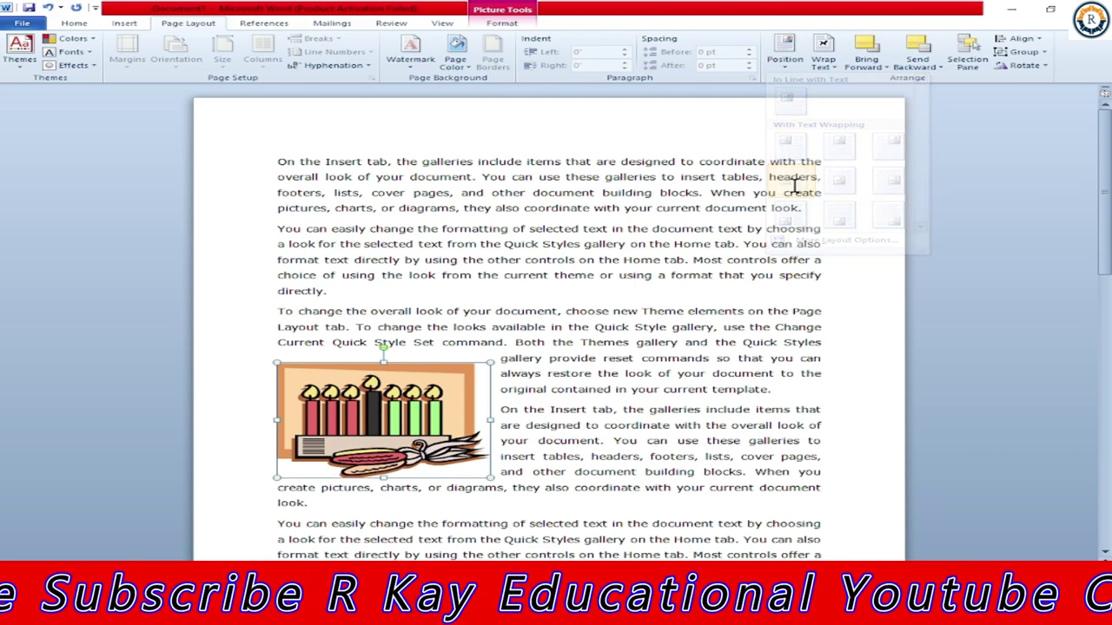
{"action": "left_click", "coordinate": [784, 53]}
{"action": "left_click", "coordinate": [834, 181]}
{"action": "left_click", "coordinate": [784, 52]}
{"action": "left_click", "coordinate": [898, 187]}
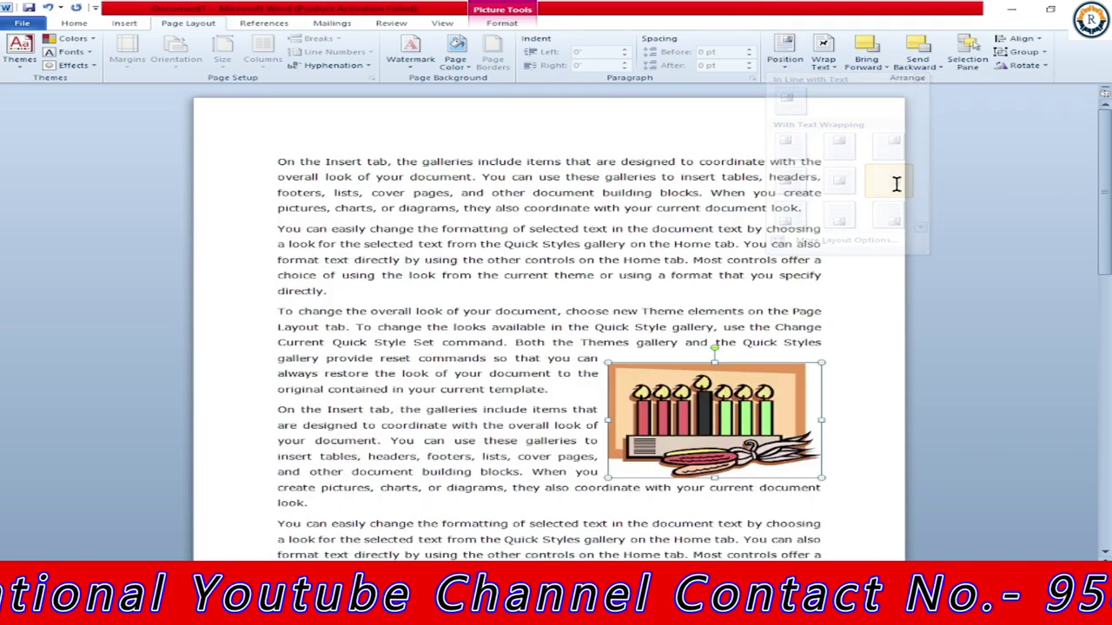
Move the picture to bottom left, then bottom right with text wrapping.
{"action": "left_click", "coordinate": [782, 52]}
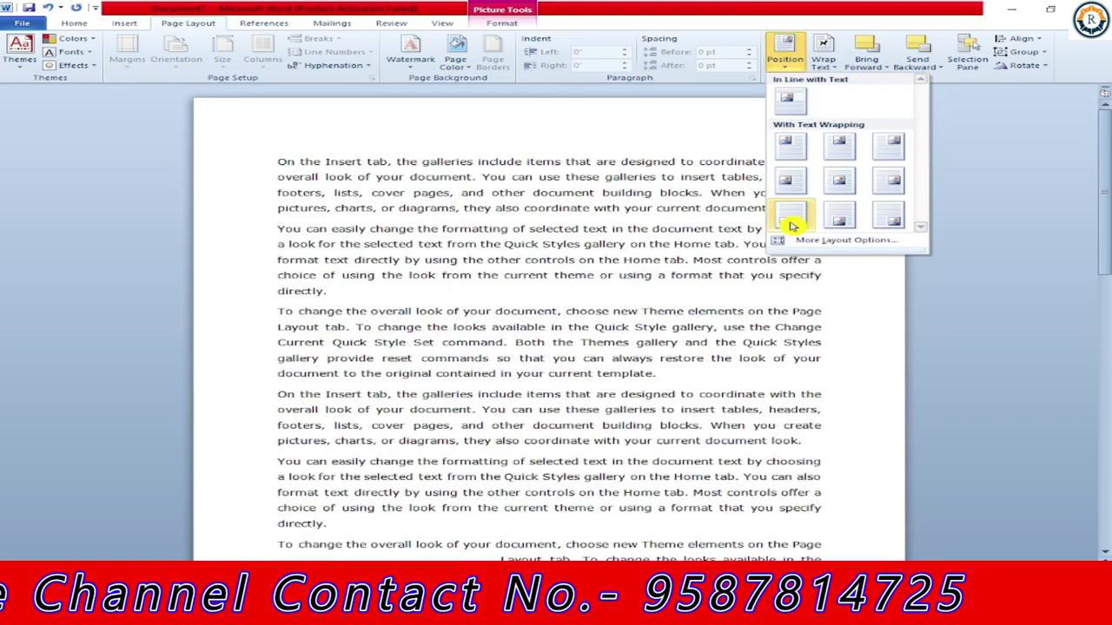
{"action": "left_click", "coordinate": [791, 226]}
{"action": "scroll", "coordinate": [807, 198], "scroll_direction": "down", "scroll_amount": 5}
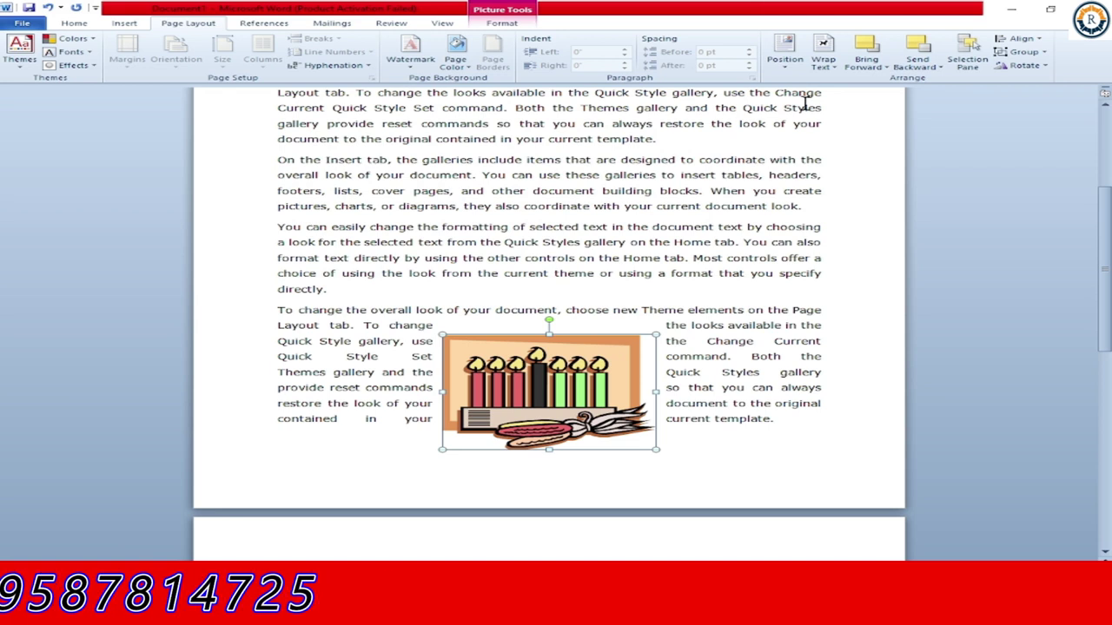
{"action": "left_click", "coordinate": [786, 53]}
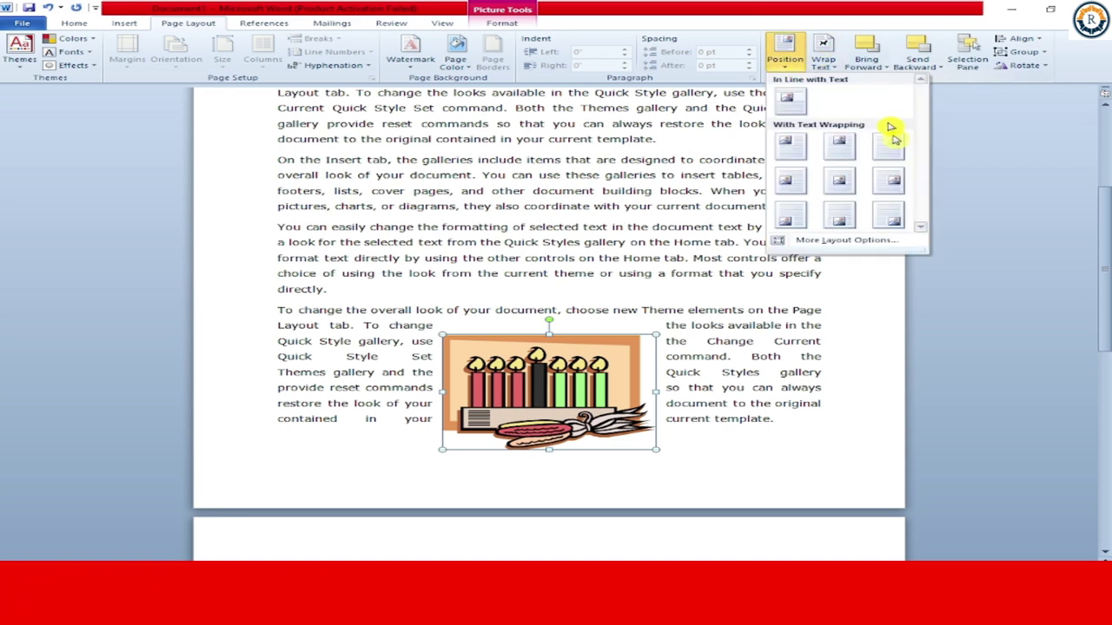
{"action": "left_click", "coordinate": [890, 217]}
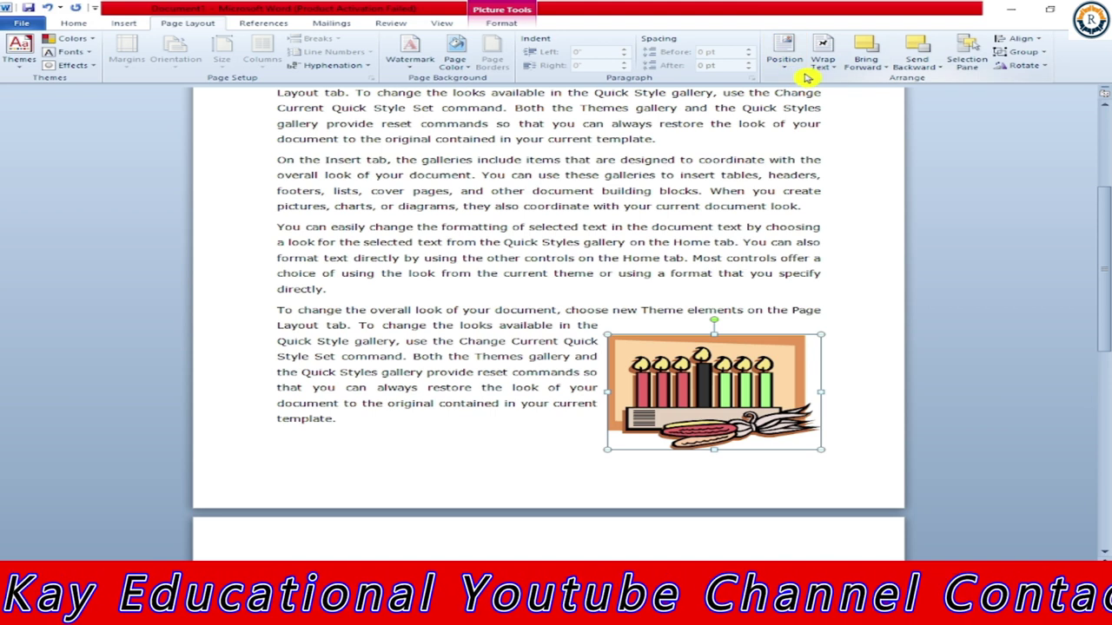
Move the candles picture to the top left of the page and deselect it.
{"action": "left_click", "coordinate": [784, 52]}
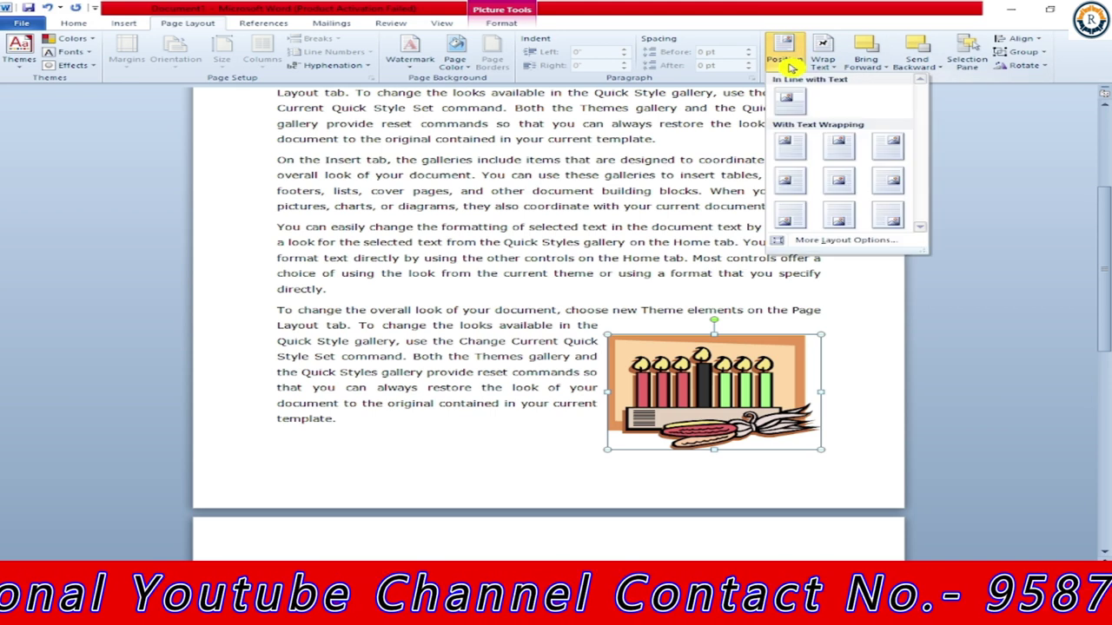
{"action": "left_click", "coordinate": [791, 148]}
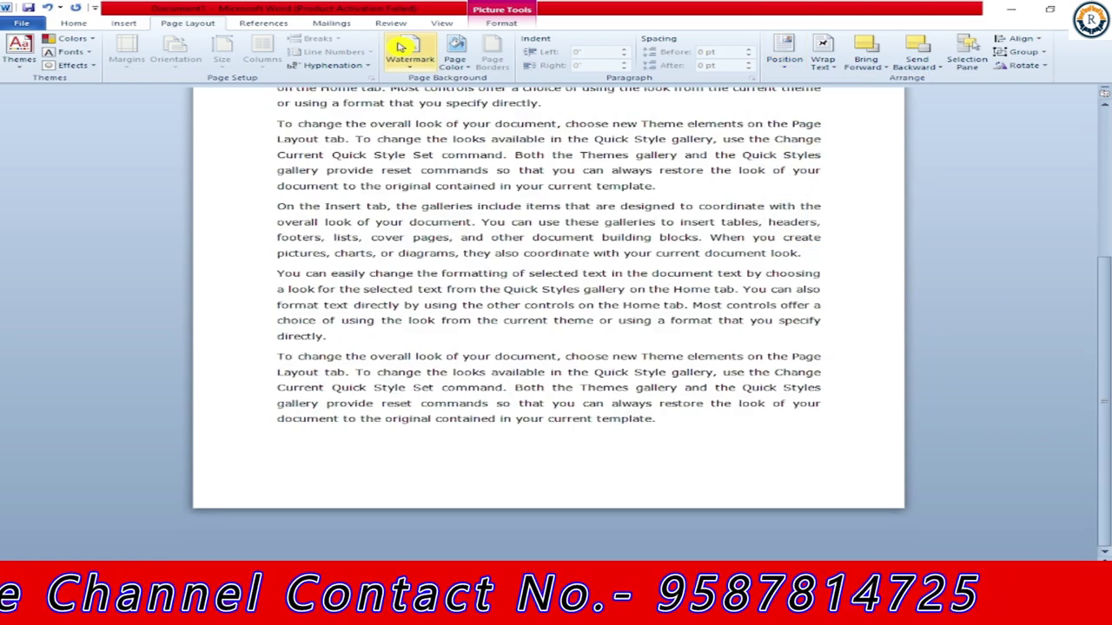
{"action": "left_click", "coordinate": [125, 23]}
{"action": "left_click", "coordinate": [188, 23]}
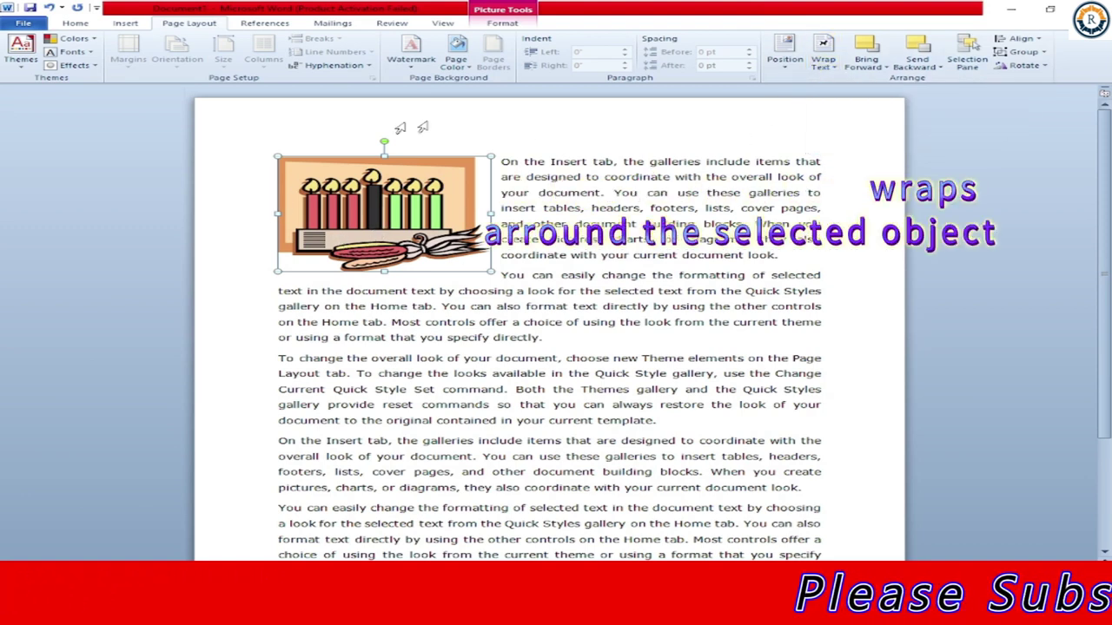
{"action": "left_click", "coordinate": [510, 338]}
Drag the picture into the second paragraph and set it In Line with Text.
{"action": "left_click_drag", "start_coordinate": [399, 195], "coordinate": [566, 274]}
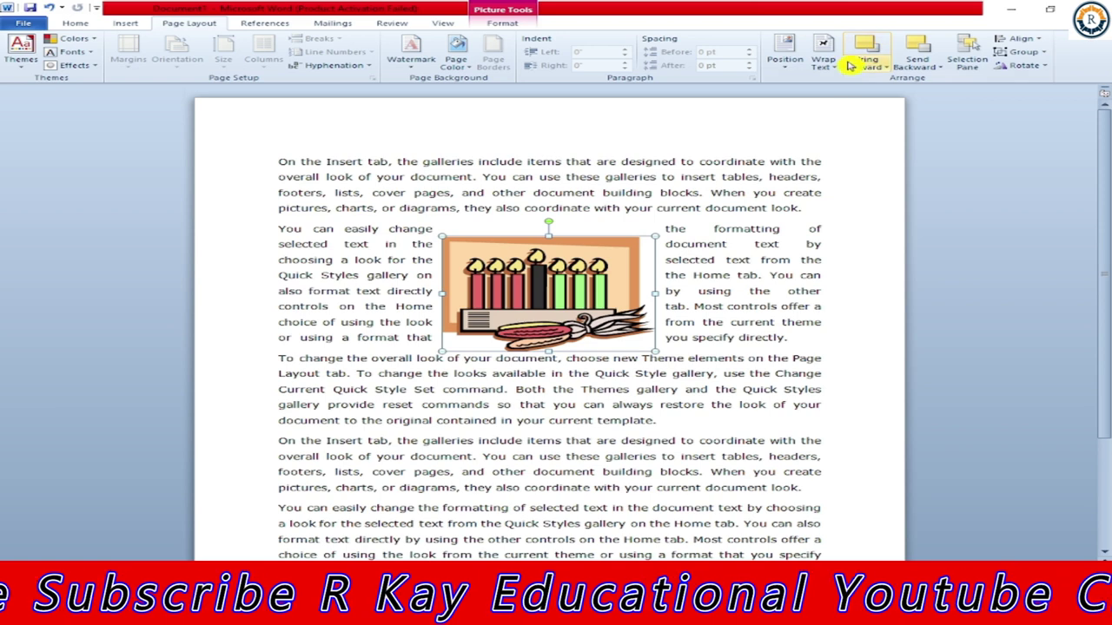
{"action": "left_click", "coordinate": [825, 66]}
{"action": "left_click", "coordinate": [876, 81]}
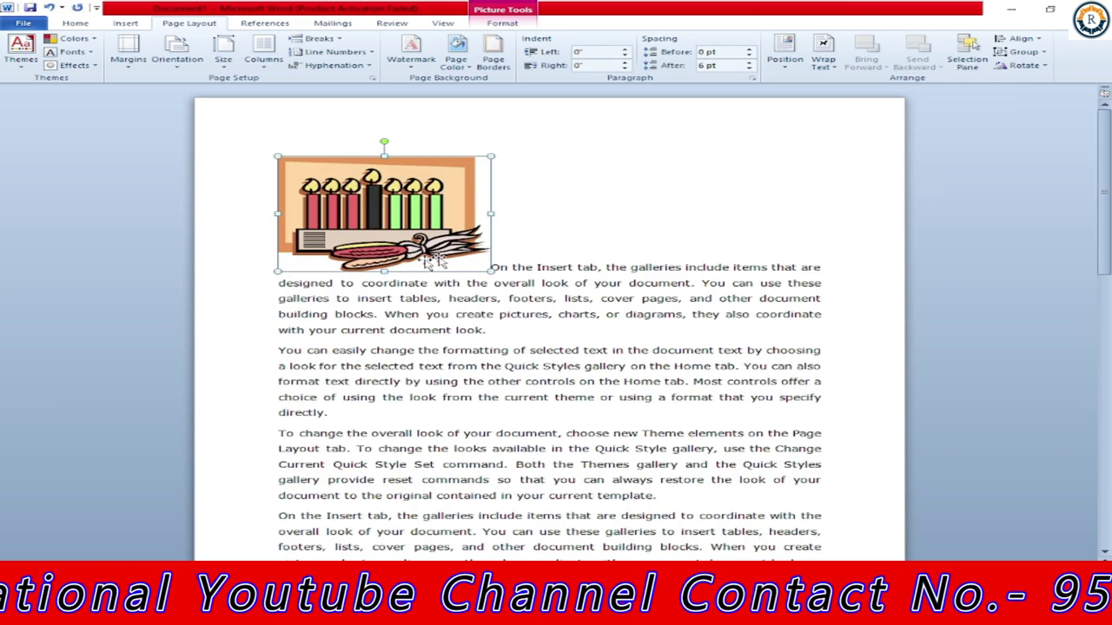
Apply Square wrapping and drag the picture to the middle of the page.
{"action": "left_click", "coordinate": [823, 68]}
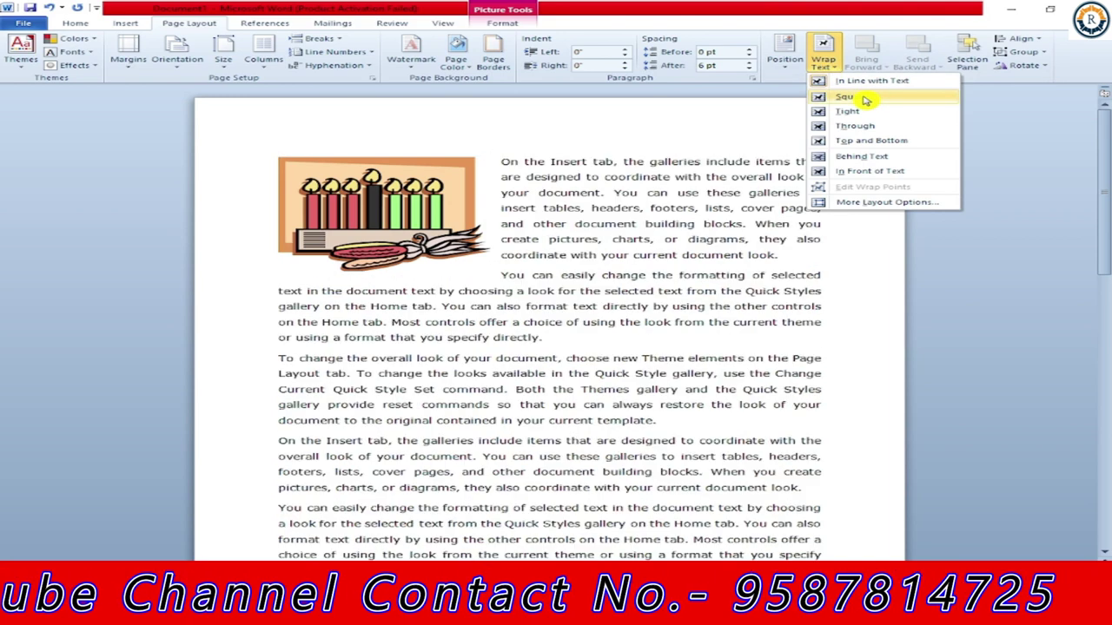
{"action": "left_click", "coordinate": [866, 101]}
{"action": "left_click_drag", "start_coordinate": [373, 202], "coordinate": [523, 293]}
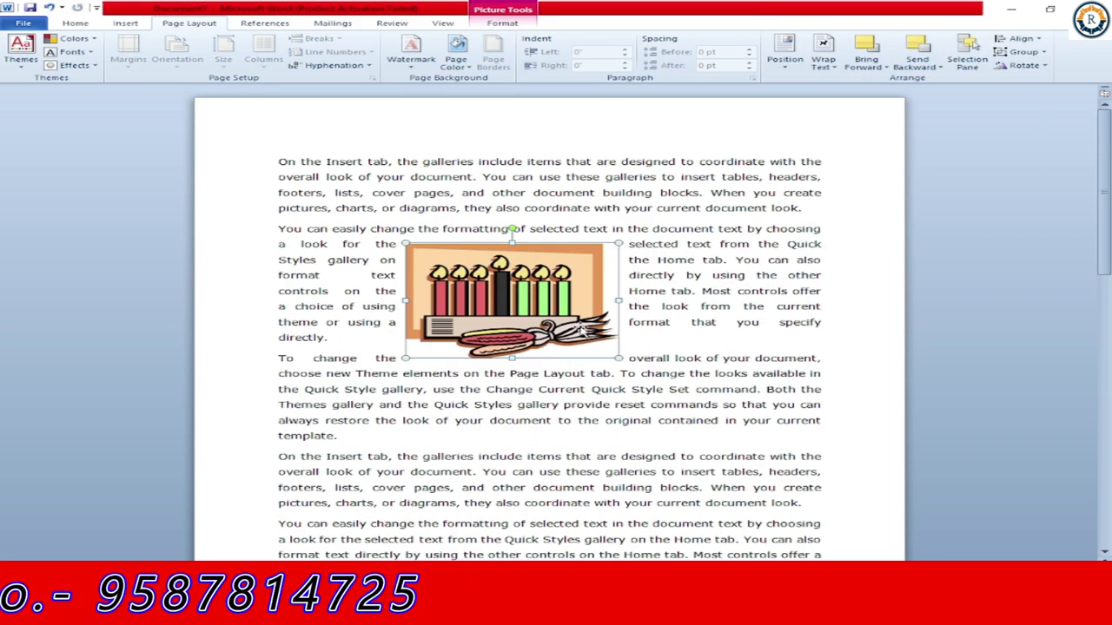
Change the picture's text wrapping to Tight.
{"action": "left_click", "coordinate": [825, 65]}
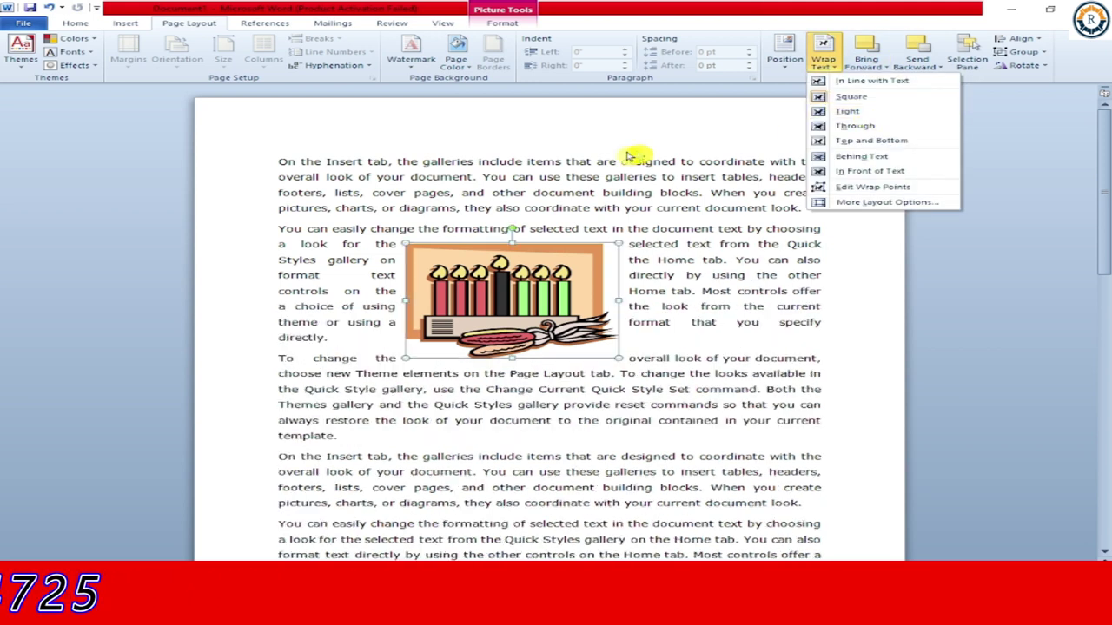
{"action": "left_click", "coordinate": [847, 111]}
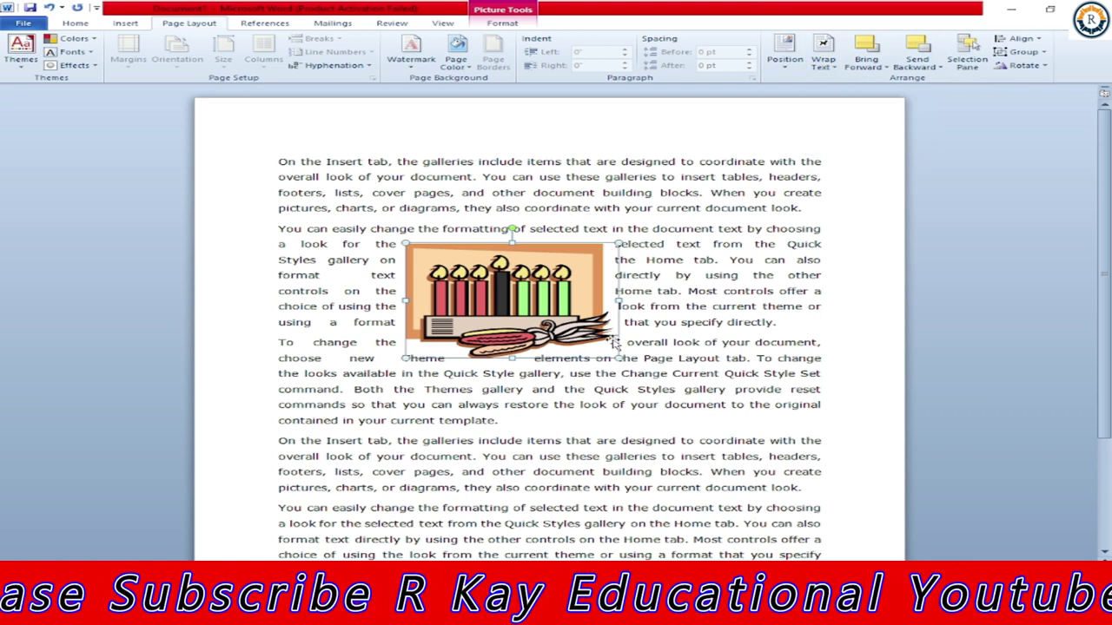
{"action": "left_click", "coordinate": [823, 73]}
{"action": "left_click", "coordinate": [785, 87]}
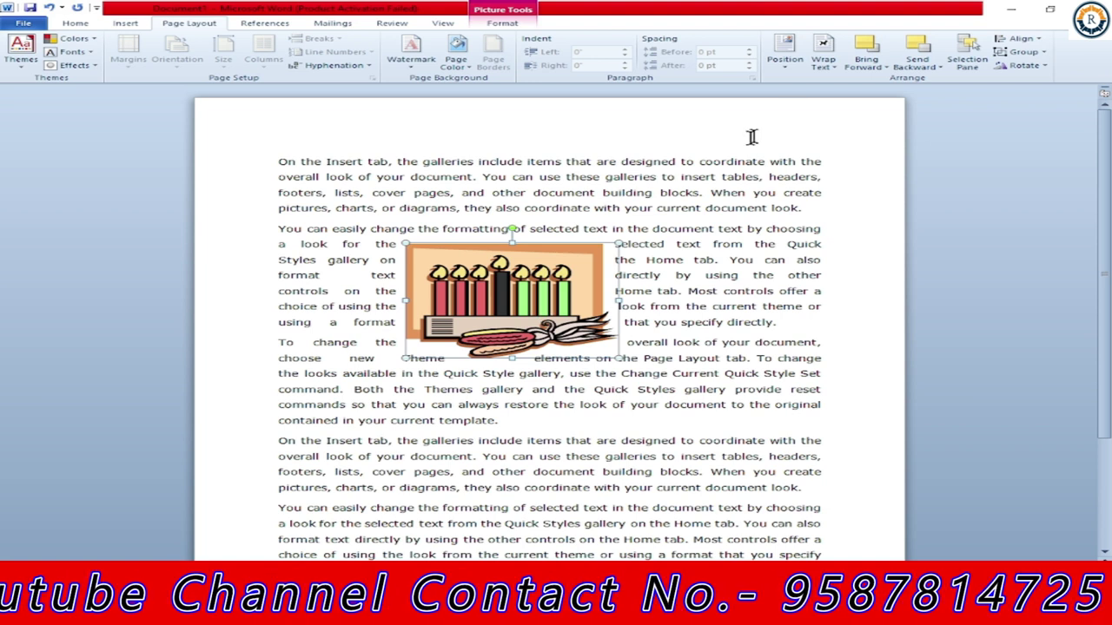
{"action": "left_click", "coordinate": [784, 52]}
{"action": "left_click", "coordinate": [823, 54]}
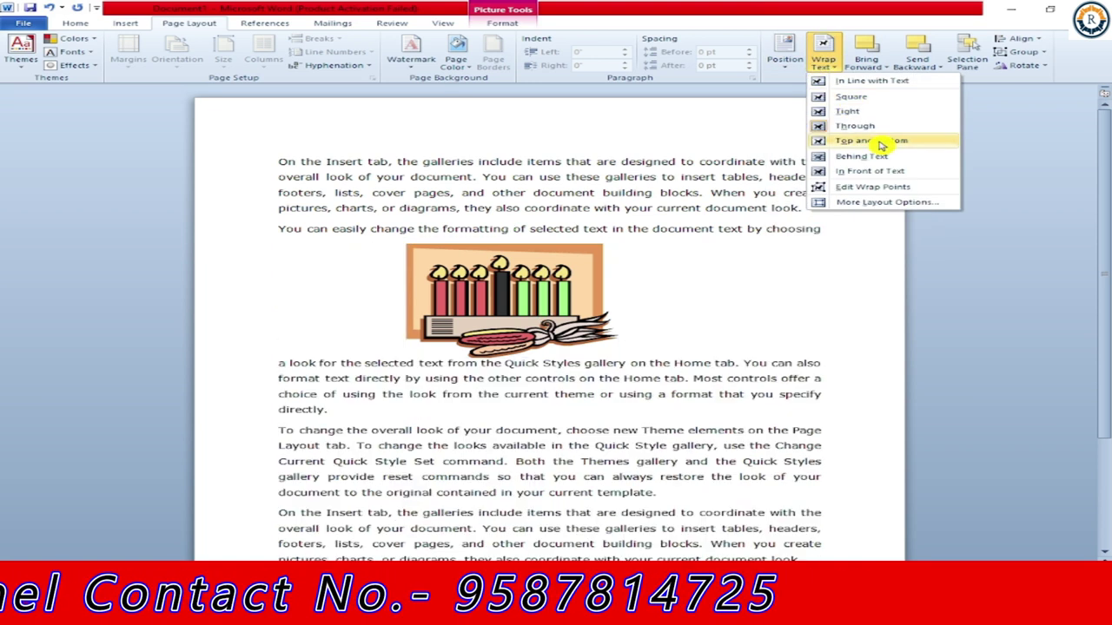
Apply Top and Bottom wrapping, then put the picture Behind Text.
{"action": "left_click", "coordinate": [872, 140]}
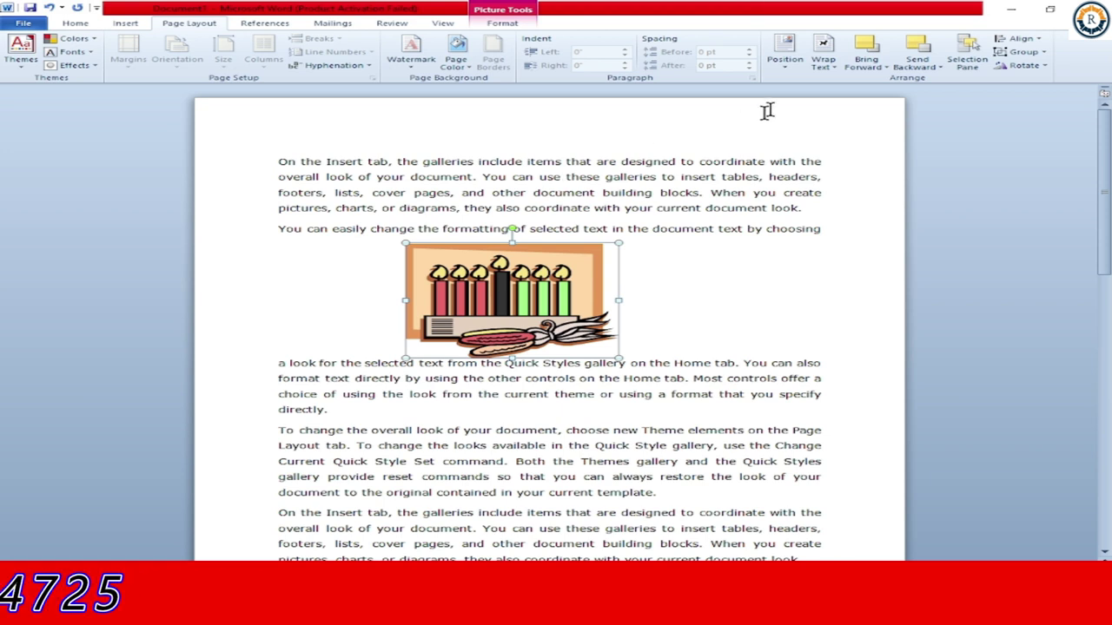
{"action": "left_click", "coordinate": [823, 54]}
{"action": "left_click", "coordinate": [908, 161]}
{"action": "left_click", "coordinate": [460, 260]}
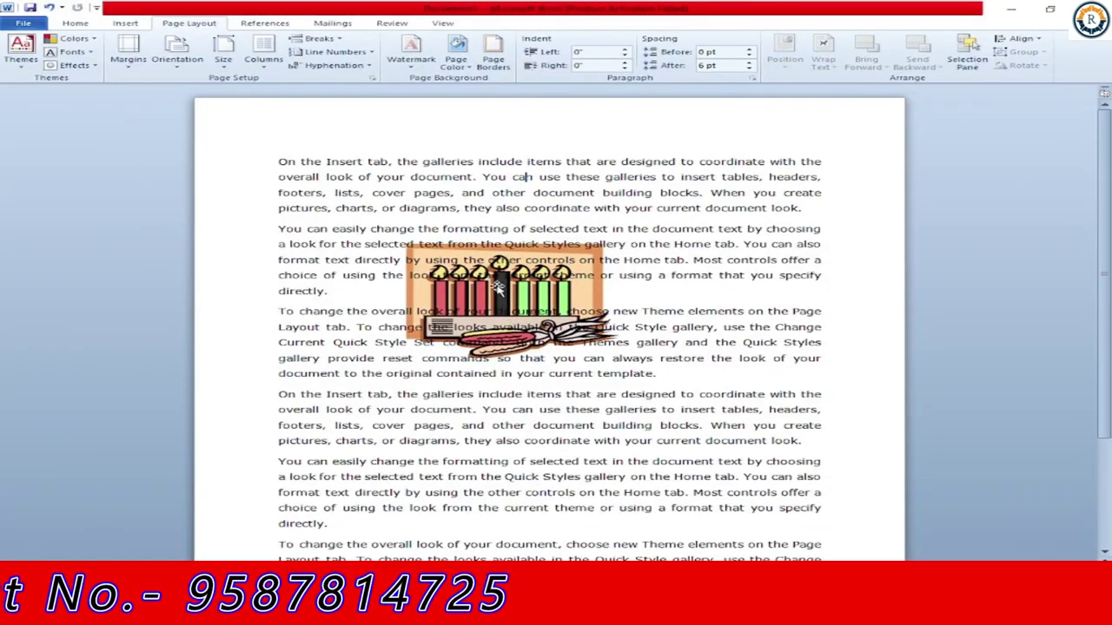
Reselect the picture and set its wrapping to In Front of Text.
{"action": "left_click", "coordinate": [499, 289]}
{"action": "left_click", "coordinate": [823, 57]}
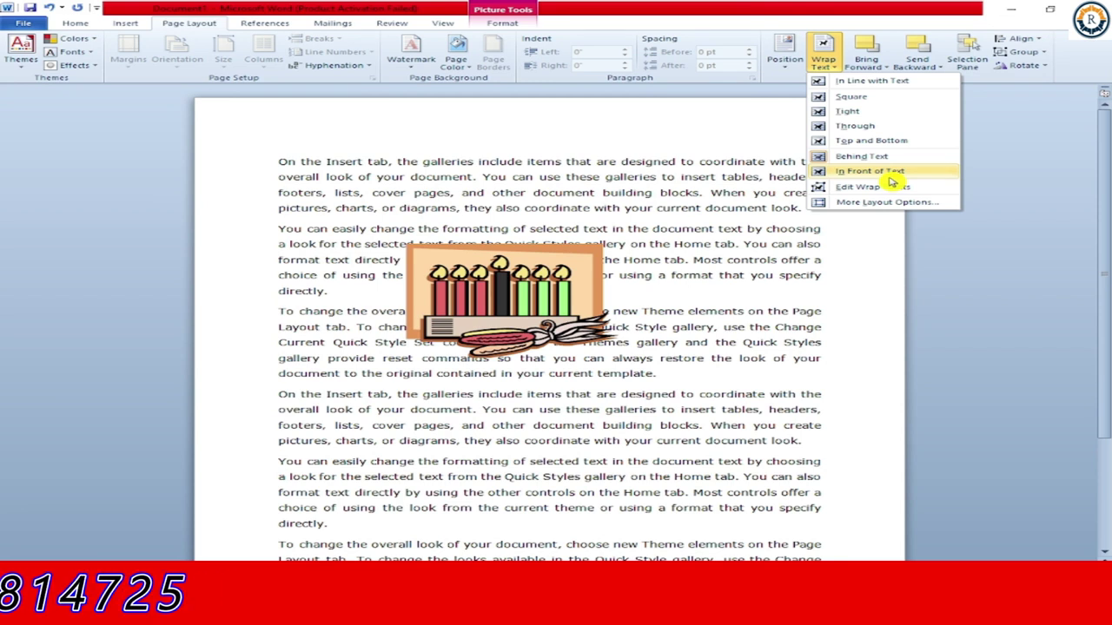
{"action": "left_click", "coordinate": [892, 178]}
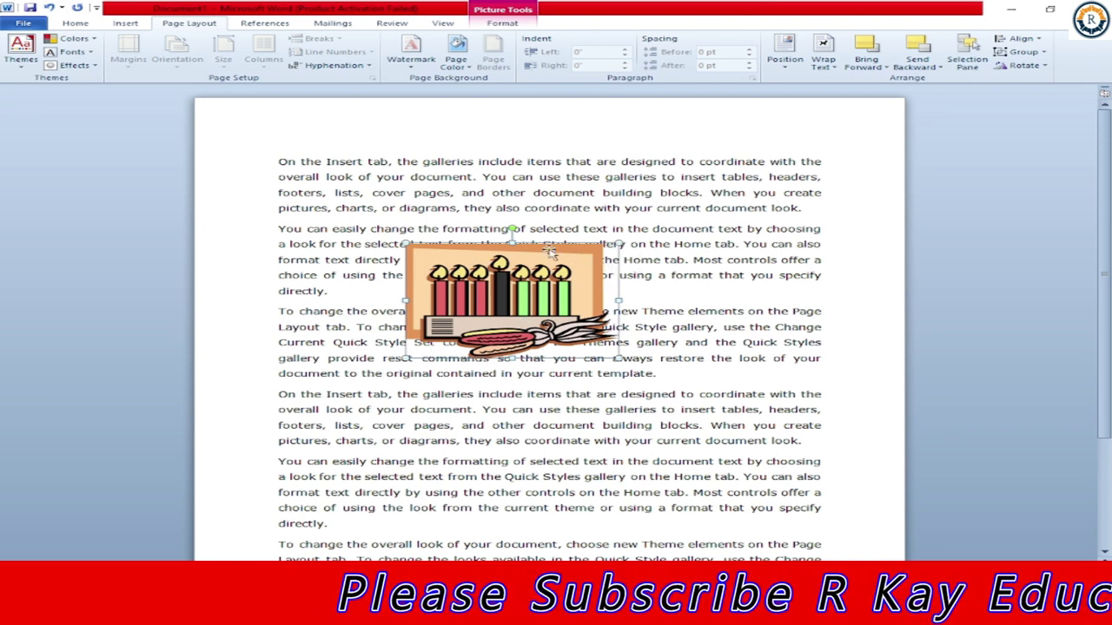
Edit the picture's wrap points, pulling three boundary points outward into a larger irregular outline.
{"action": "left_click", "coordinate": [822, 58]}
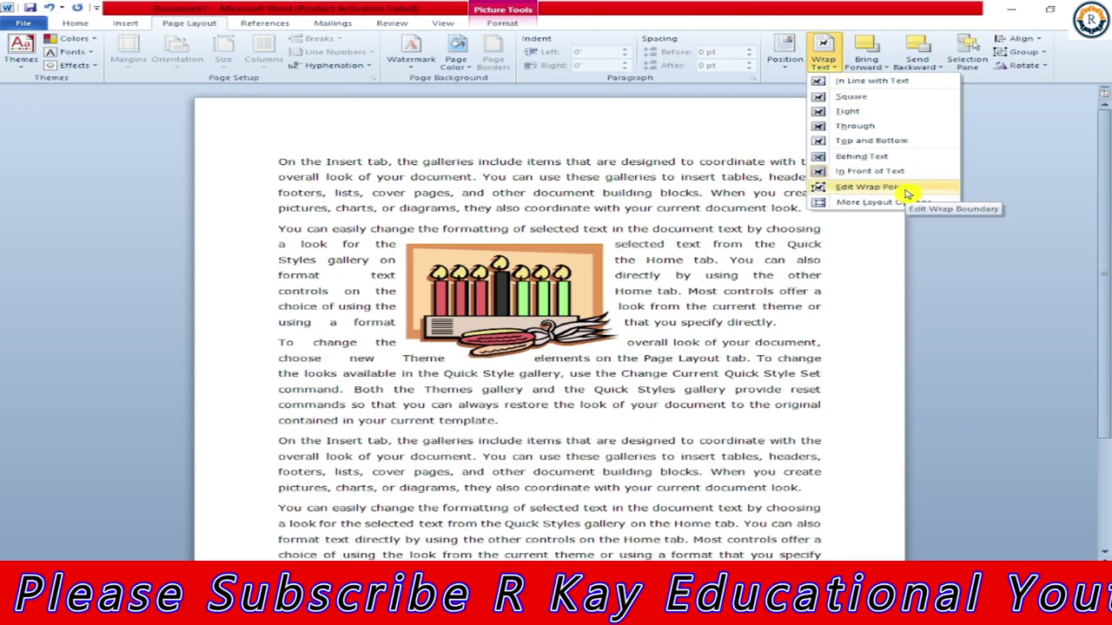
{"action": "left_click", "coordinate": [906, 193]}
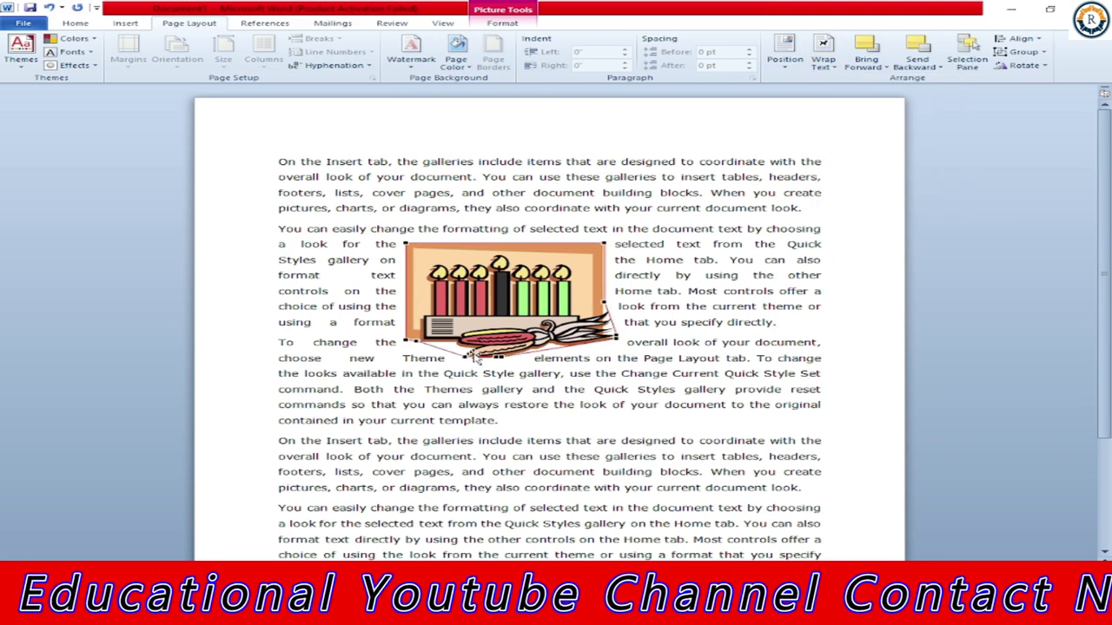
{"action": "left_click_drag", "start_coordinate": [501, 357], "coordinate": [512, 423]}
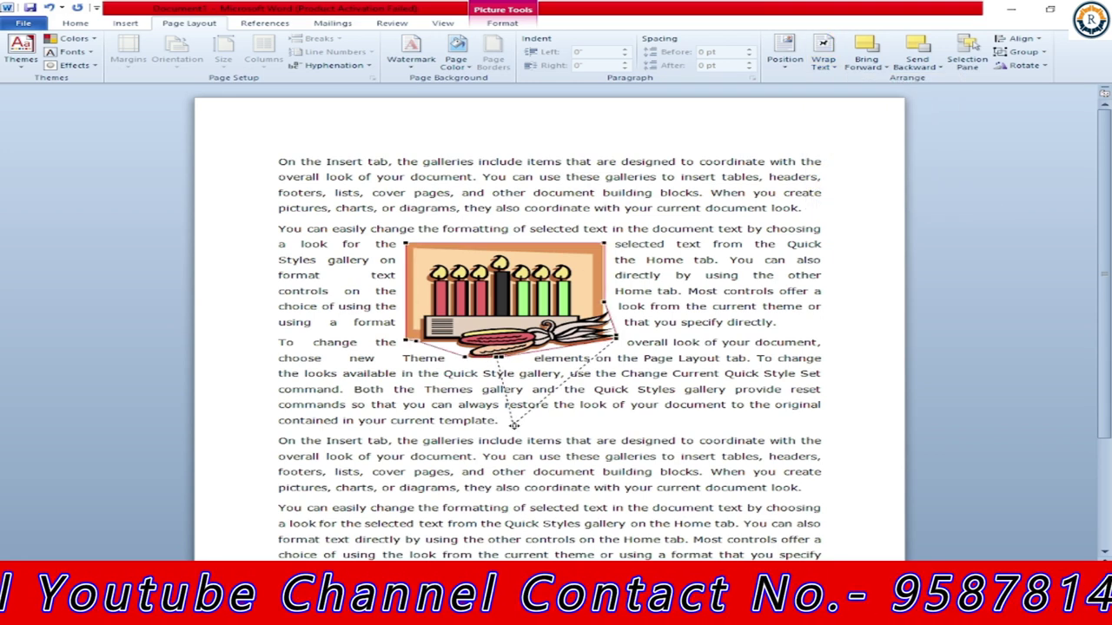
{"action": "left_click_drag", "start_coordinate": [388, 350], "coordinate": [339, 382]}
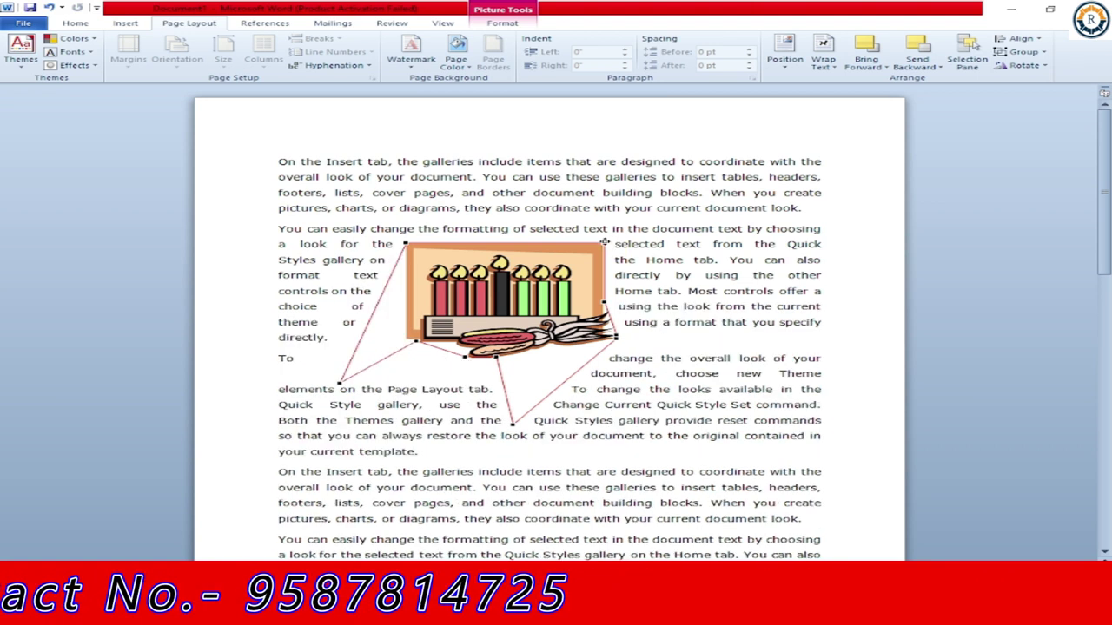
{"action": "left_click_drag", "start_coordinate": [606, 242], "coordinate": [664, 213]}
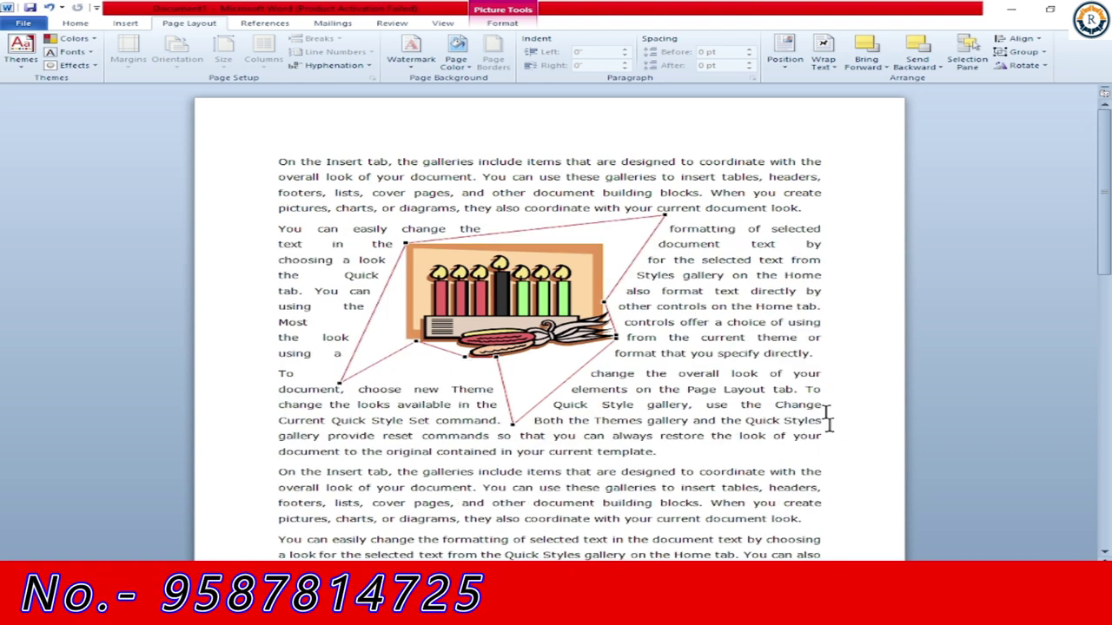
{"action": "left_click", "coordinate": [710, 392]}
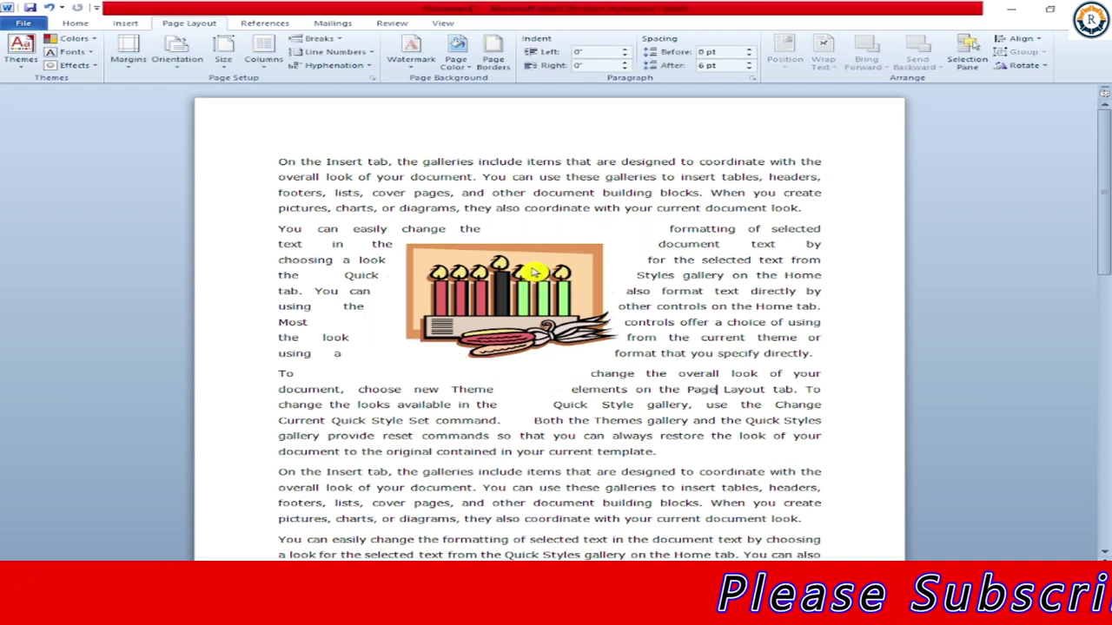
{"action": "left_click", "coordinate": [534, 272]}
{"action": "left_click", "coordinate": [829, 67]}
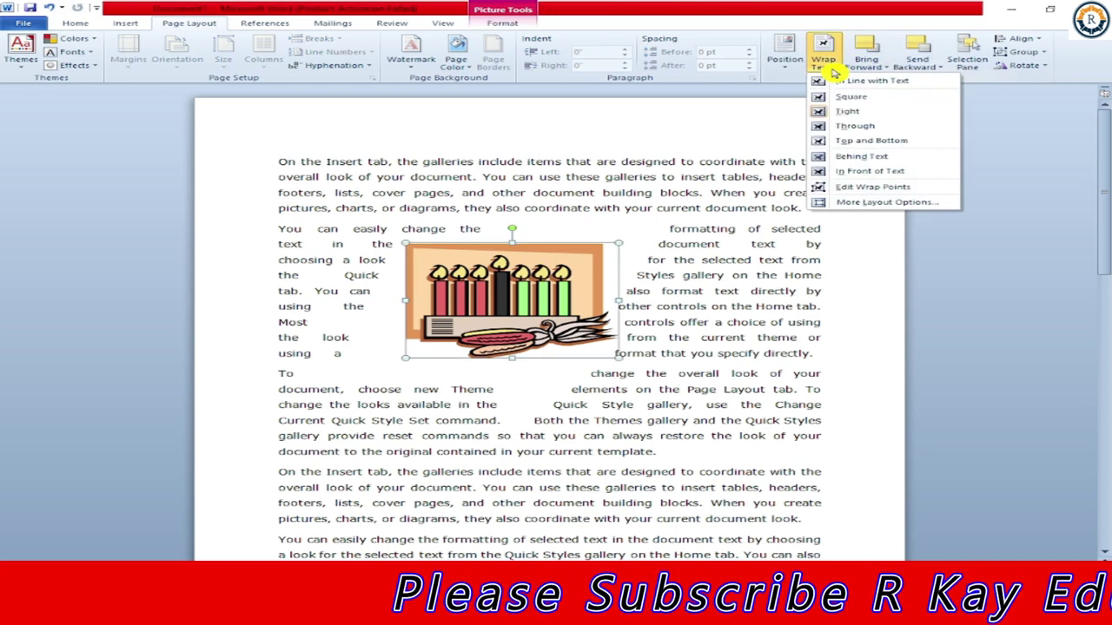
In More Layout Options, wrap text on the Left only with a 0.9" left distance.
{"action": "left_click", "coordinate": [874, 204]}
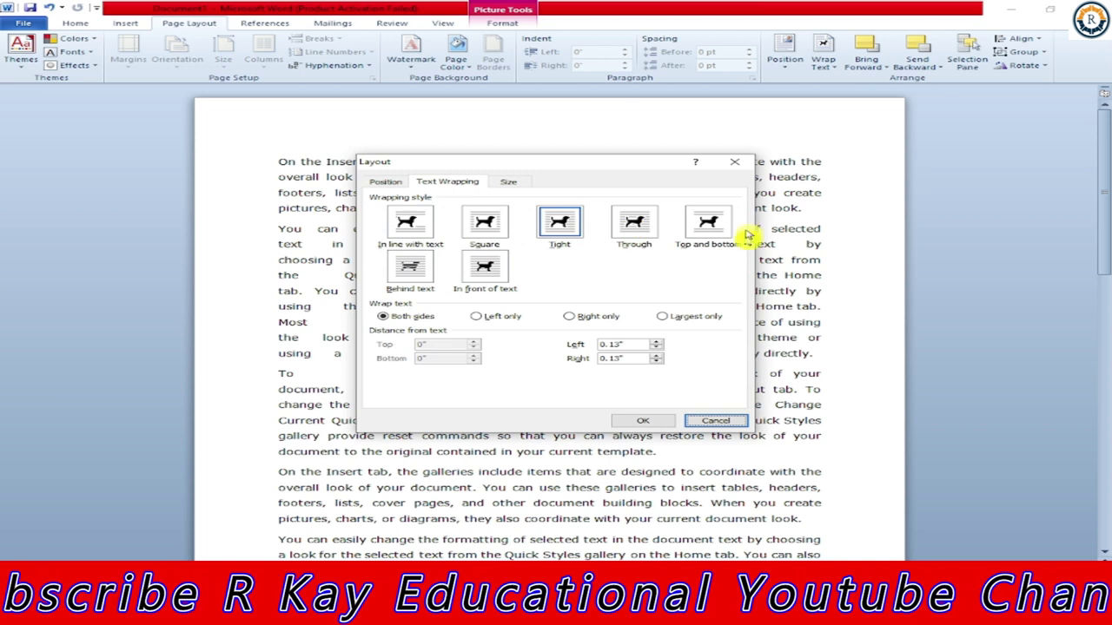
{"action": "left_click", "coordinate": [476, 318]}
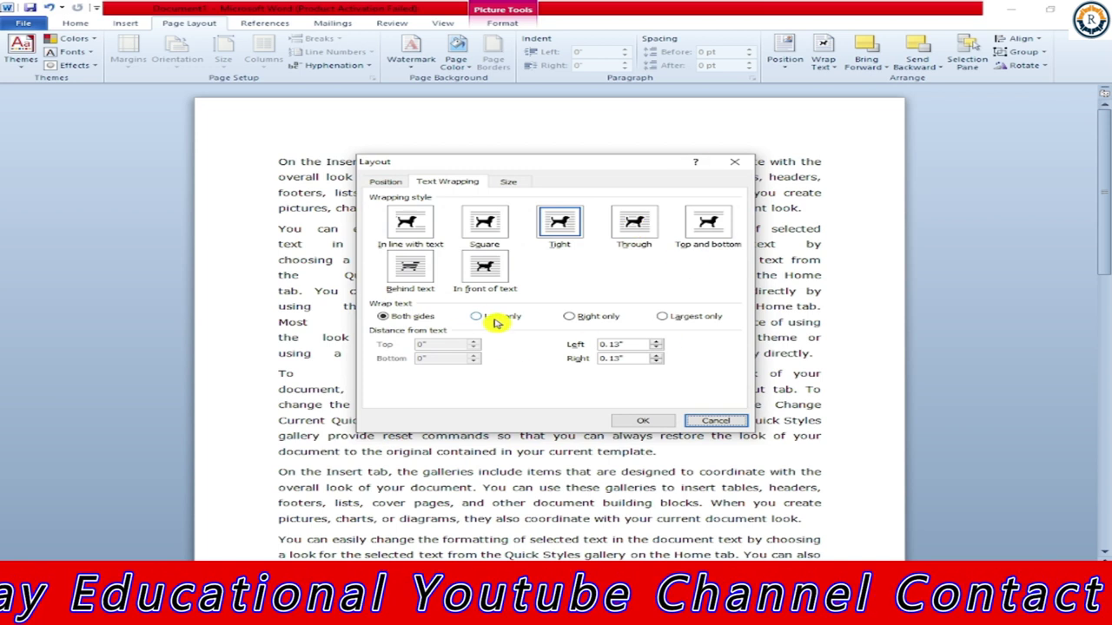
{"action": "left_click", "coordinate": [656, 341]}
{"action": "left_click", "coordinate": [655, 341]}
{"action": "left_click", "coordinate": [656, 341]}
{"action": "left_click", "coordinate": [656, 341]}
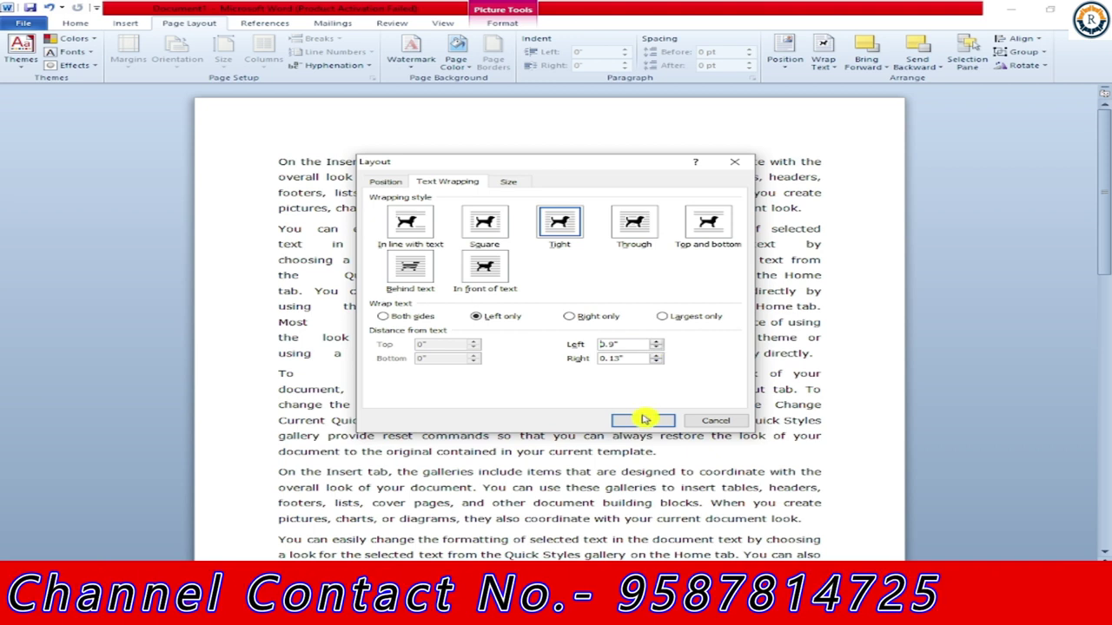
{"action": "left_click_drag", "start_coordinate": [546, 162], "coordinate": [750, 167]}
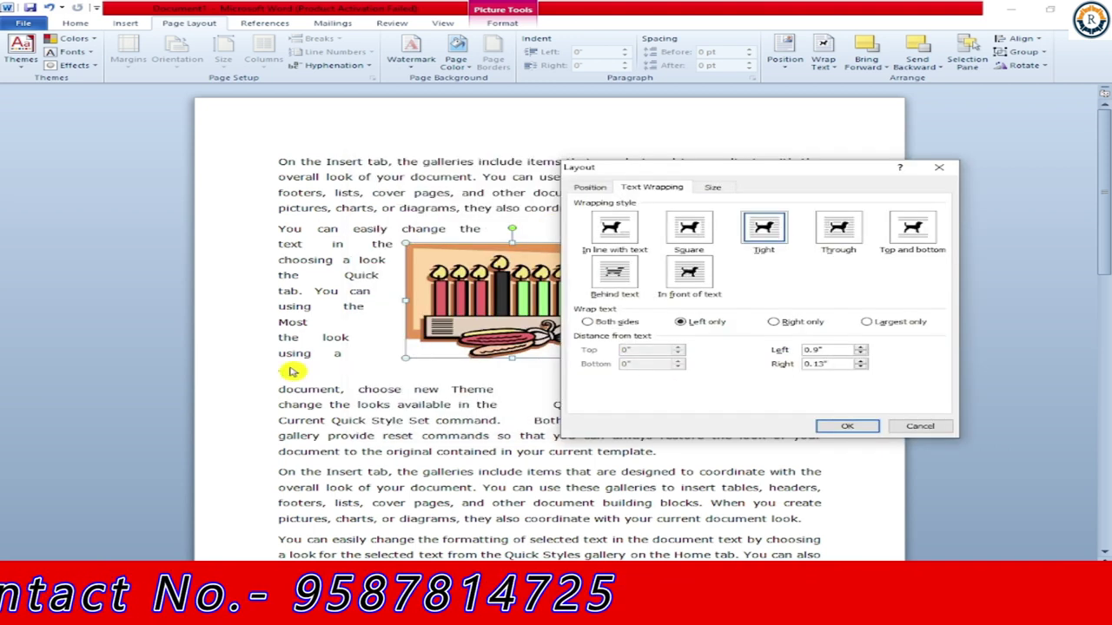
{"action": "left_click", "coordinate": [836, 425]}
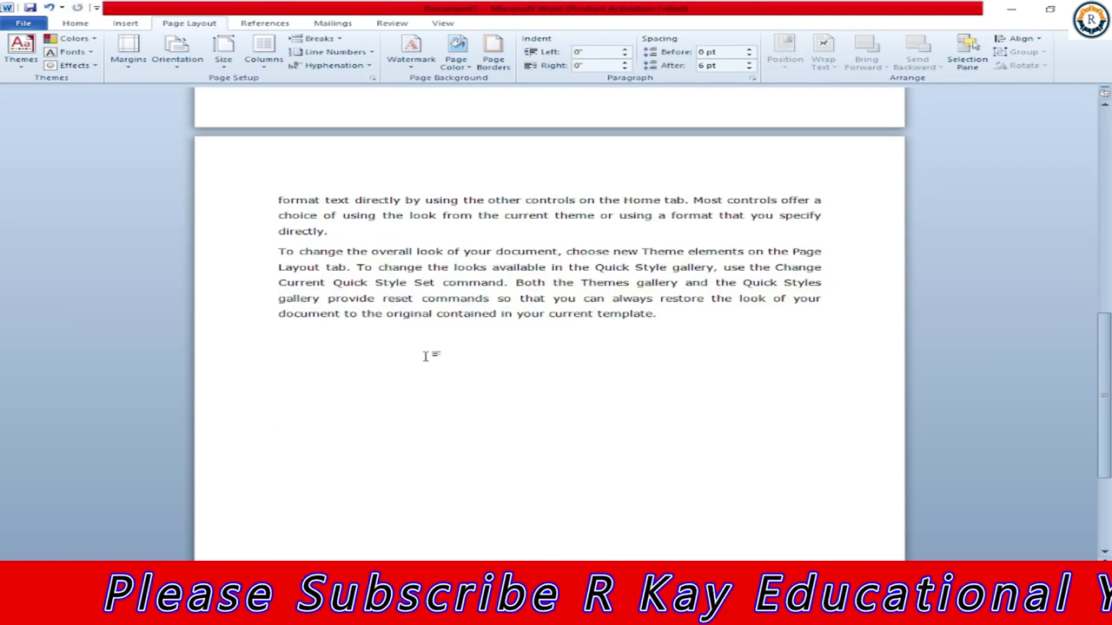
Draw a rectangle below the text and widen it to 6.15 inches.
{"action": "left_click", "coordinate": [123, 24]}
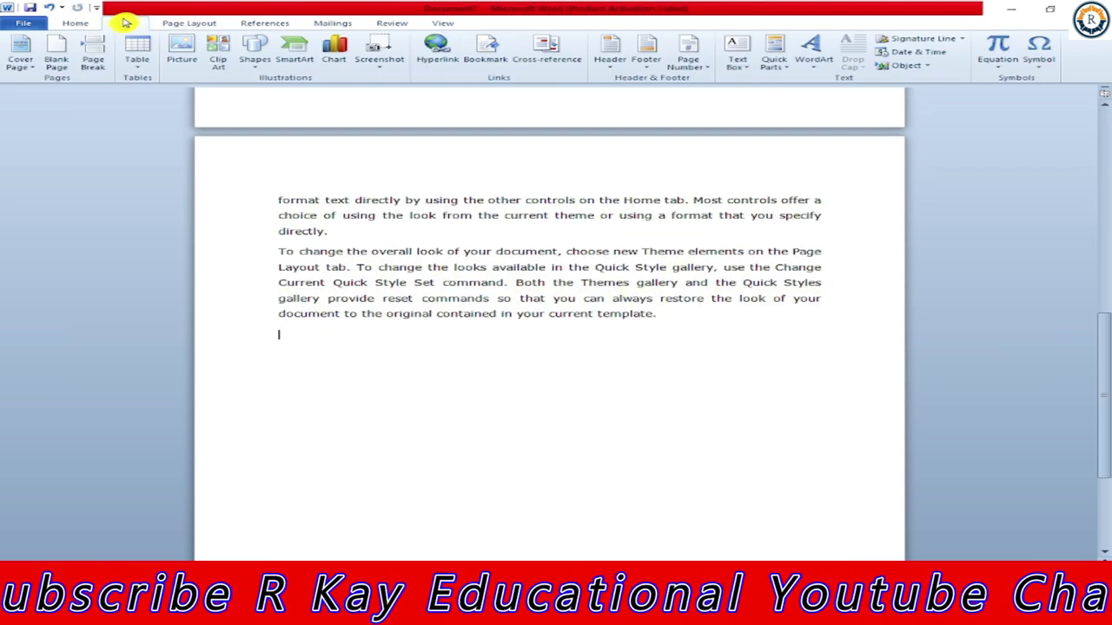
{"action": "left_click", "coordinate": [254, 59]}
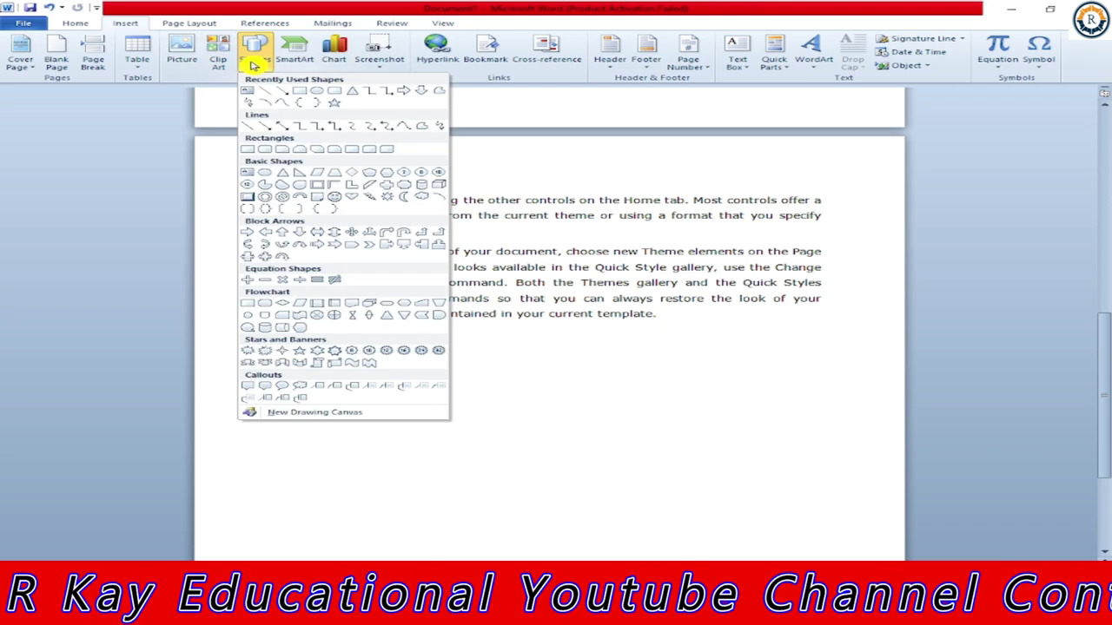
{"action": "left_click", "coordinate": [299, 91]}
{"action": "left_click_drag", "start_coordinate": [290, 363], "coordinate": [626, 452]}
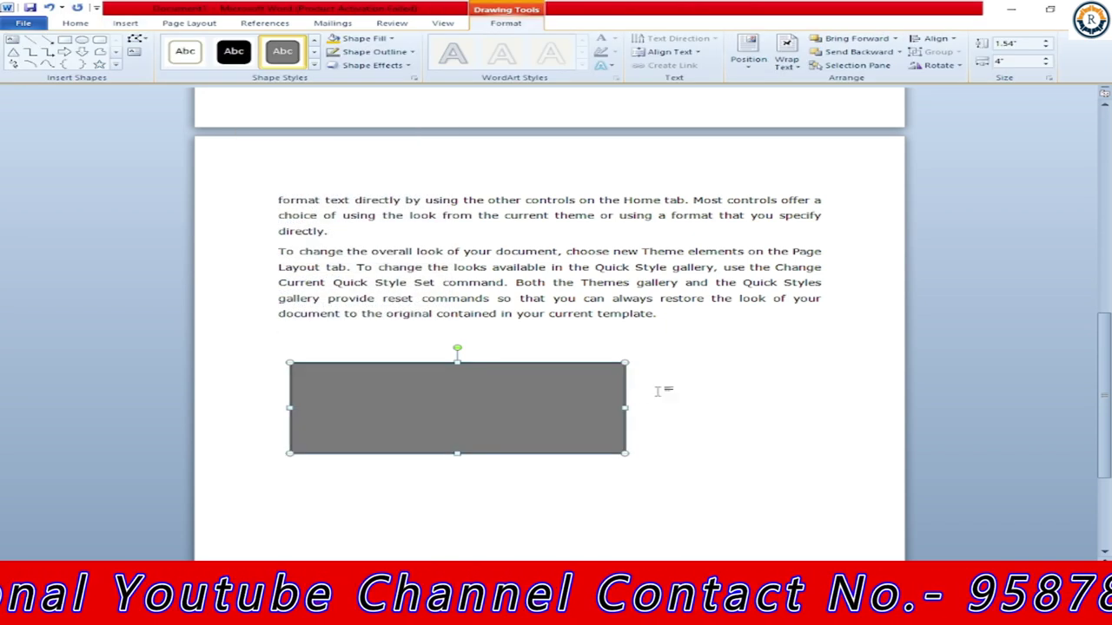
{"action": "left_click_drag", "start_coordinate": [626, 407], "coordinate": [804, 408]}
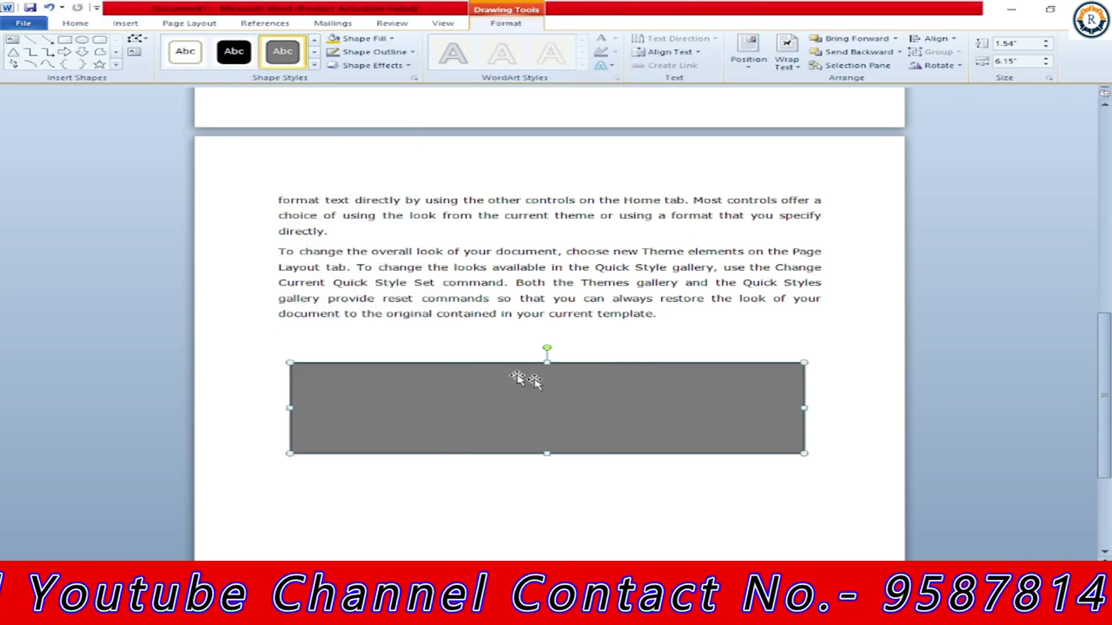
Add a right block arrow over the rectangle, then fill the arrow red and the rectangle gold-yellow.
{"action": "left_click", "coordinate": [65, 51]}
{"action": "left_click_drag", "start_coordinate": [508, 297], "coordinate": [678, 402]}
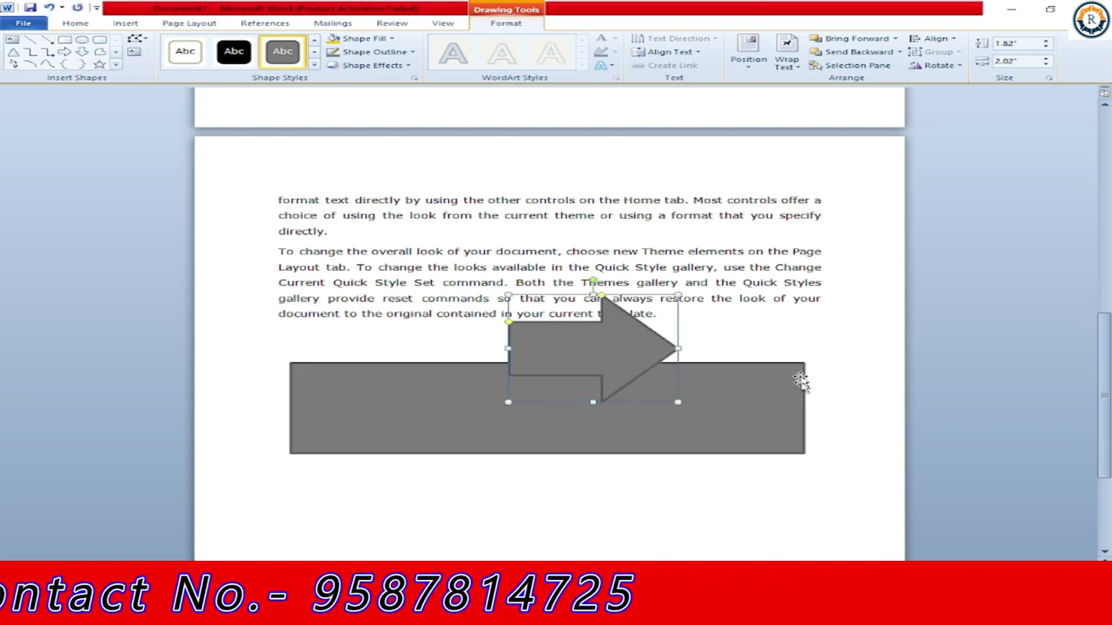
{"action": "left_click", "coordinate": [14, 52]}
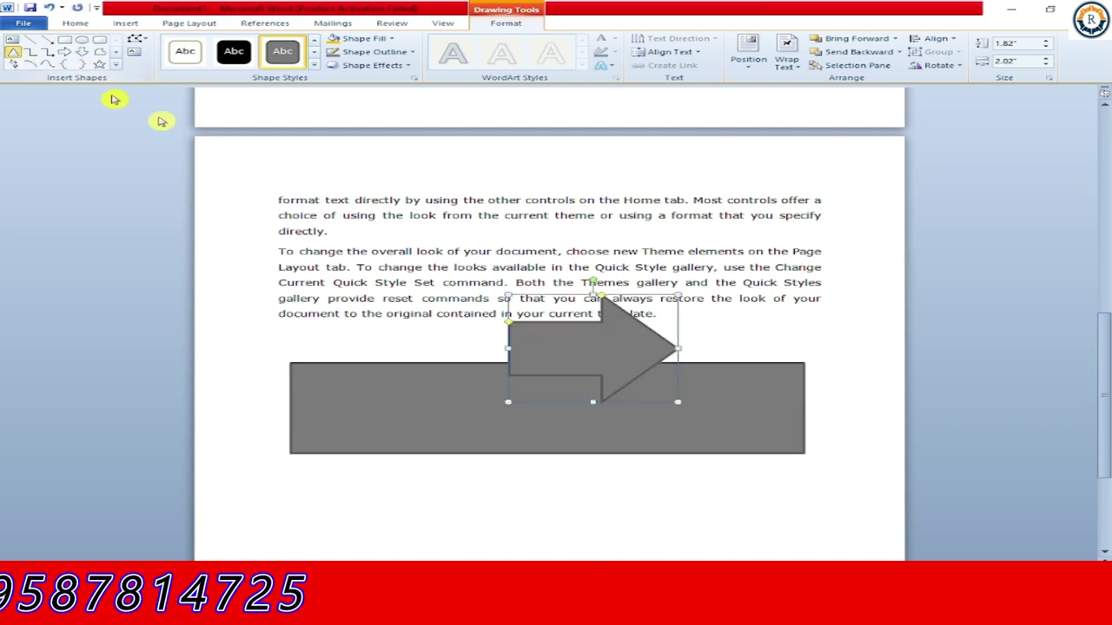
{"action": "left_click", "coordinate": [359, 42]}
{"action": "left_click", "coordinate": [360, 409]}
{"action": "left_click", "coordinate": [393, 41]}
{"action": "left_click", "coordinate": [388, 70]}
Draw a grey star over the rectangle and arrow.
{"action": "left_click", "coordinate": [99, 63]}
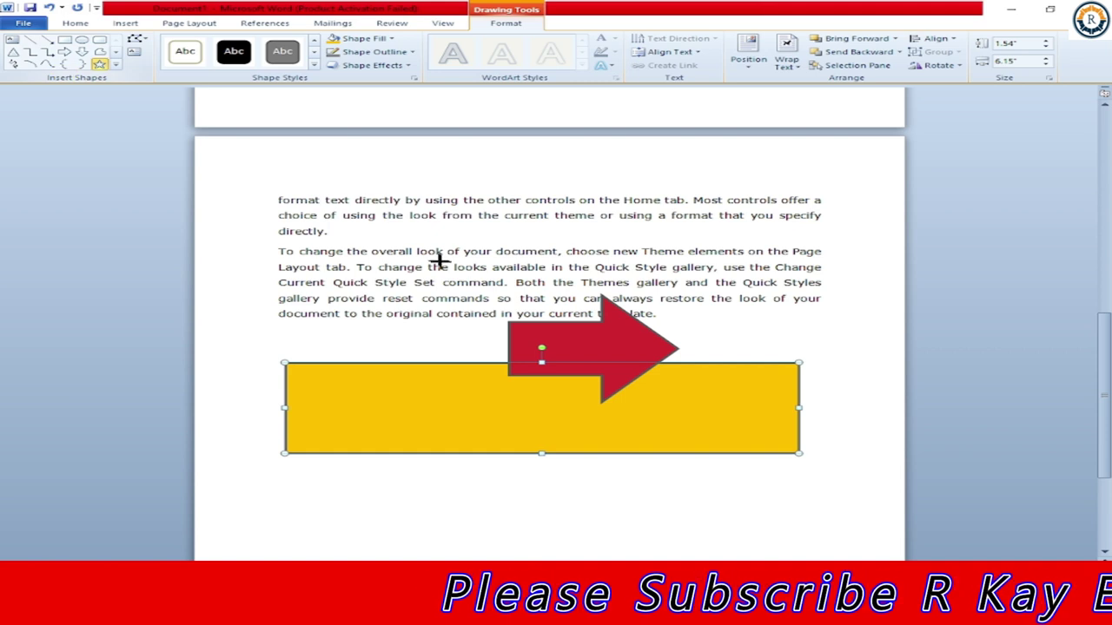
{"action": "left_click_drag", "start_coordinate": [524, 337], "coordinate": [687, 444]}
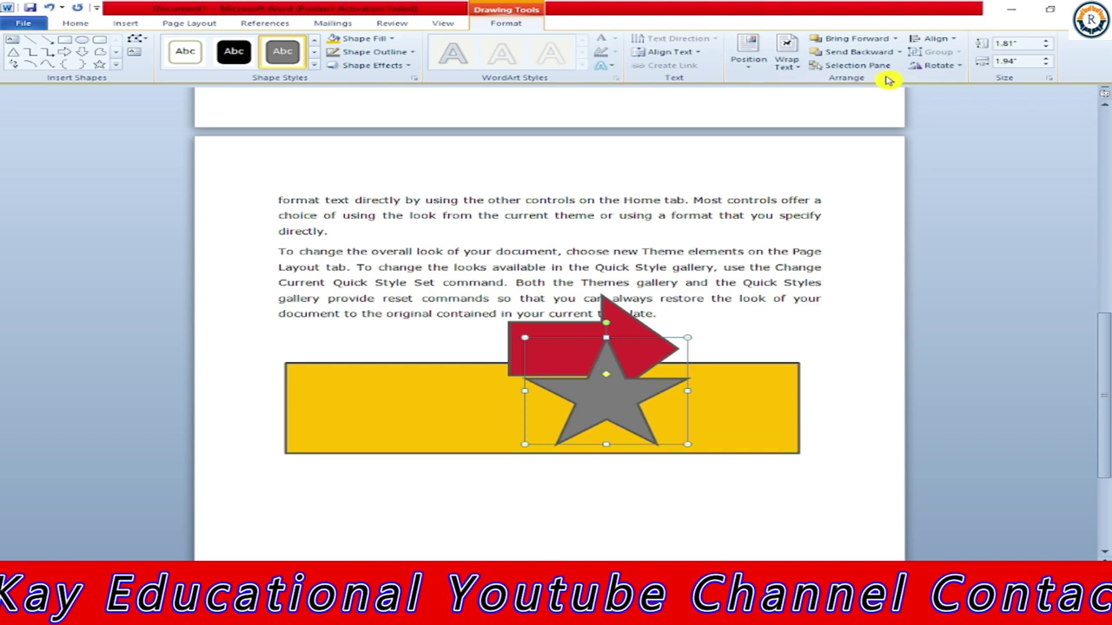
{"action": "scroll", "coordinate": [868, 60], "scroll_direction": "up", "scroll_amount": 5}
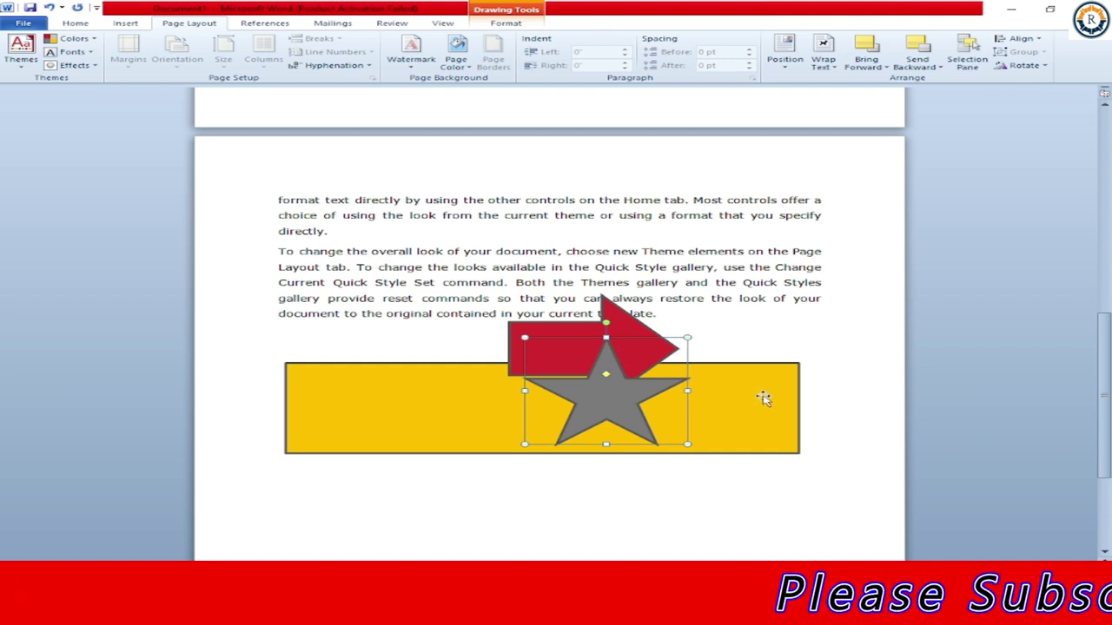
Send the star back one level at a time behind the arrow and rectangle, then bring it forward again.
{"action": "left_click", "coordinate": [917, 54]}
{"action": "left_click", "coordinate": [919, 54]}
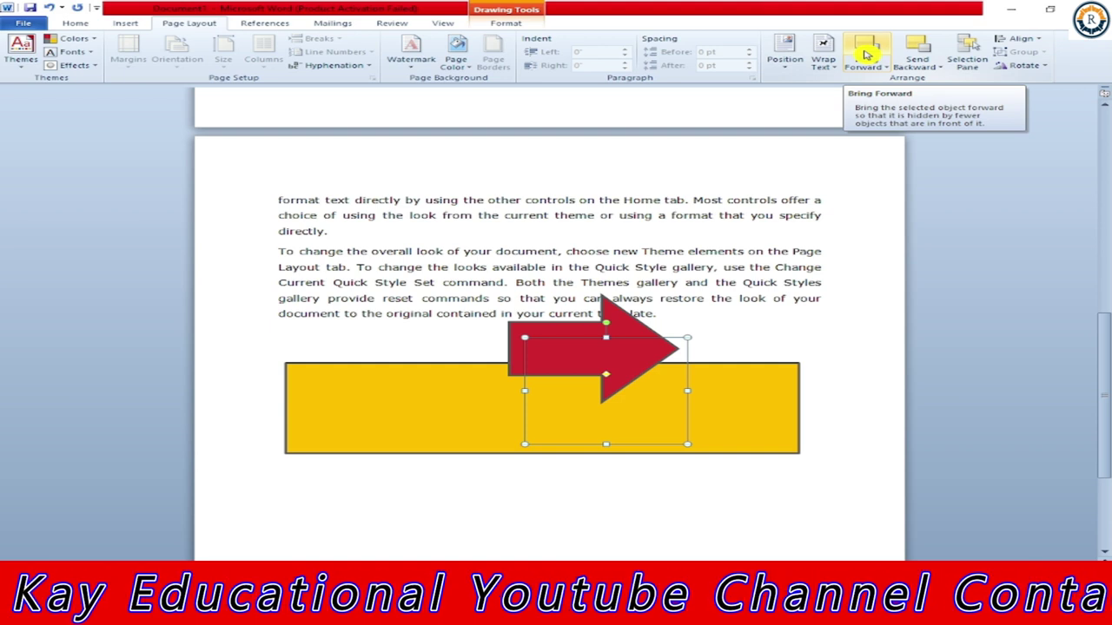
{"action": "left_click", "coordinate": [866, 55]}
{"action": "left_click", "coordinate": [865, 55]}
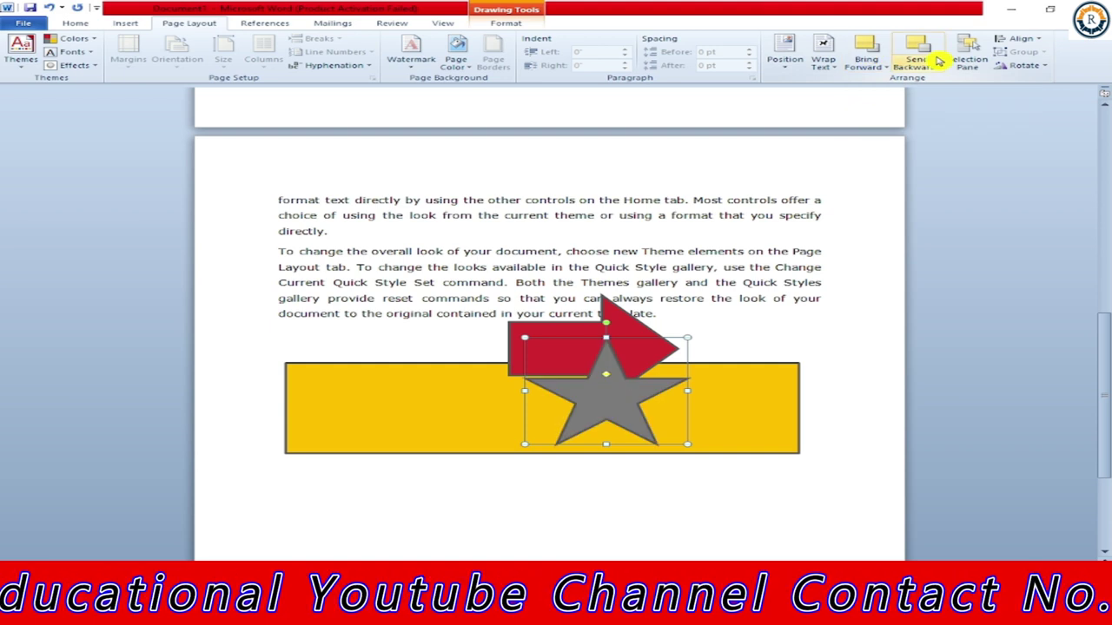
Send the star to the back, behind every other shape.
{"action": "left_click", "coordinate": [890, 70]}
{"action": "left_click", "coordinate": [926, 64]}
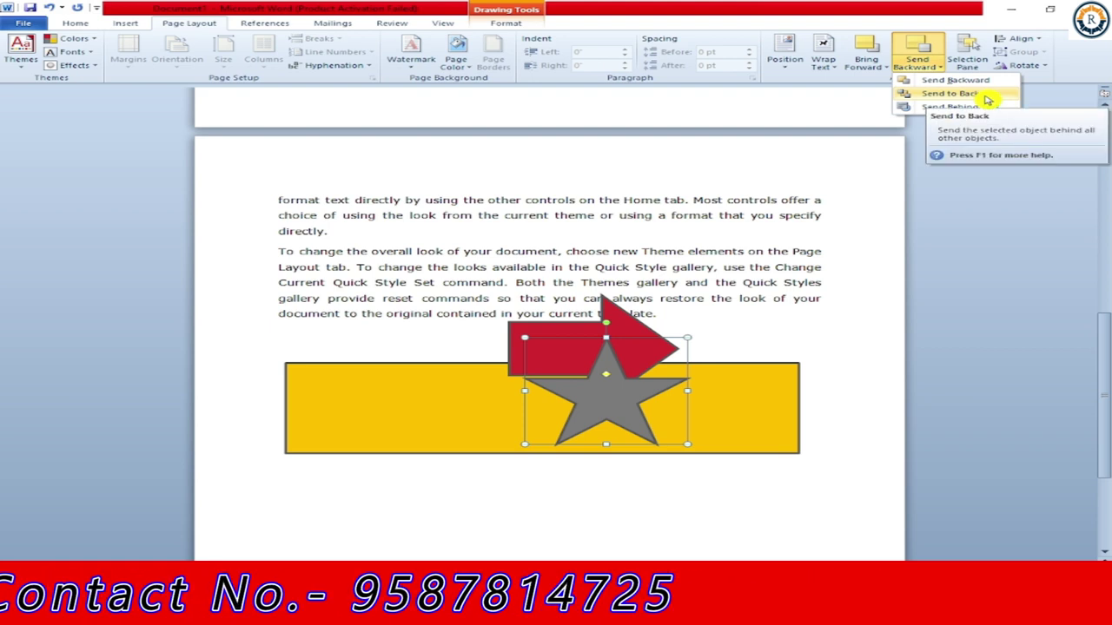
{"action": "left_click", "coordinate": [940, 69]}
{"action": "left_click", "coordinate": [944, 71]}
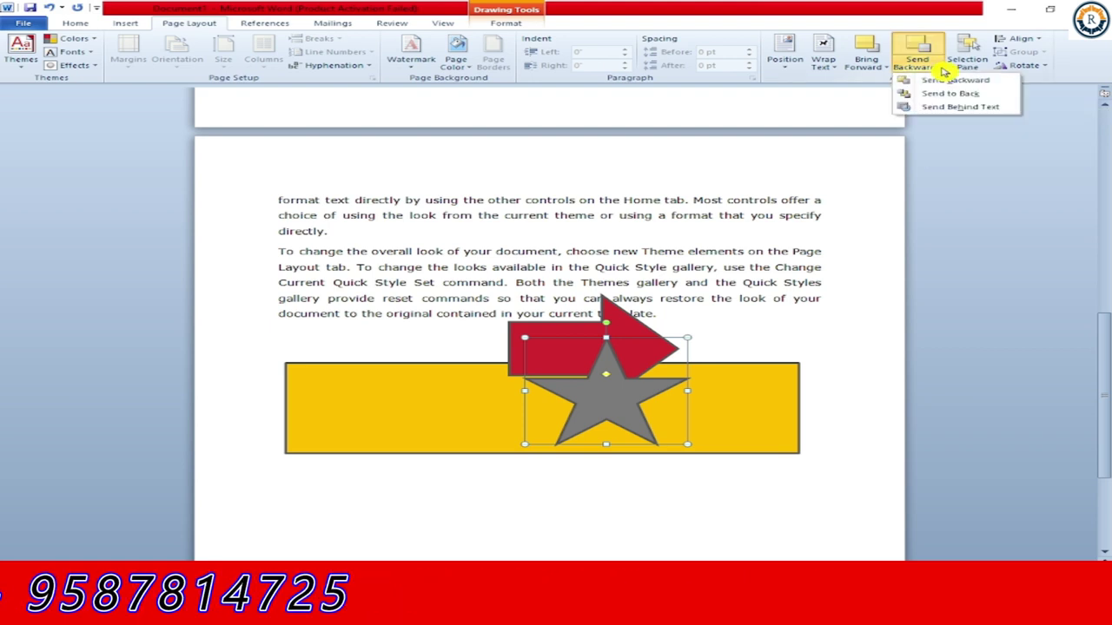
{"action": "left_click", "coordinate": [984, 95]}
Bring the star to the front of all shapes and reselect it.
{"action": "left_click", "coordinate": [883, 71]}
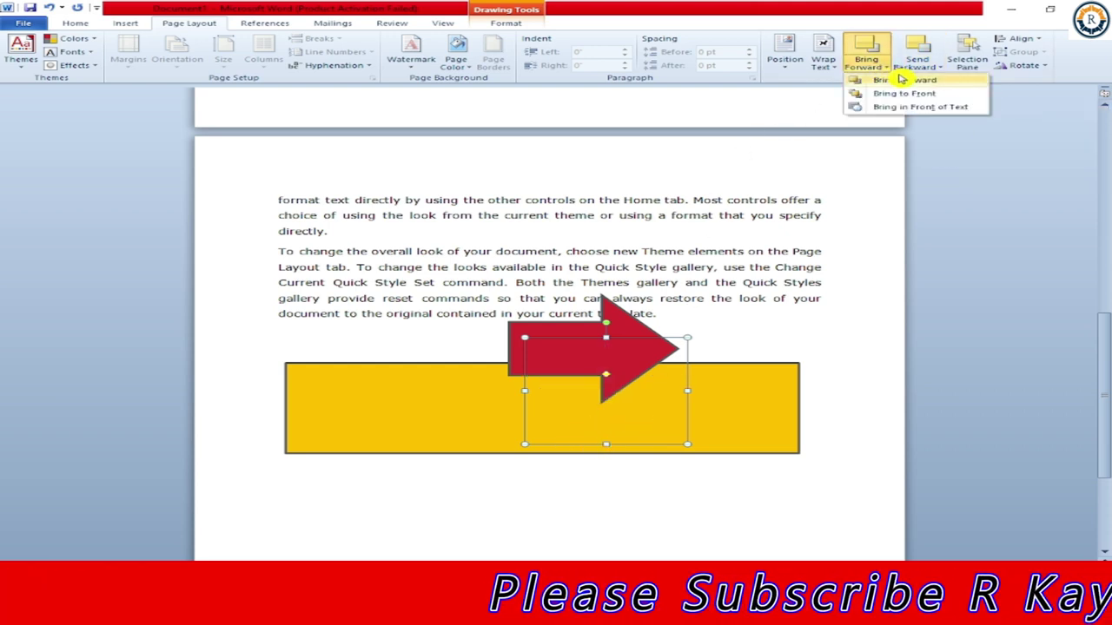
{"action": "left_click", "coordinate": [888, 70]}
{"action": "left_click", "coordinate": [890, 71]}
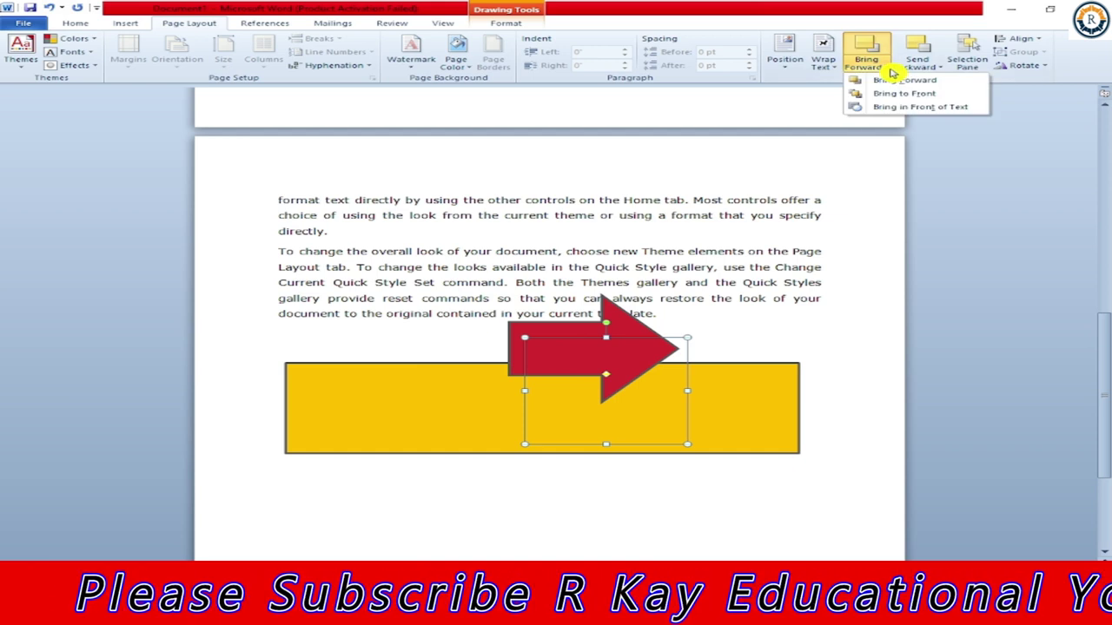
{"action": "left_click", "coordinate": [938, 98]}
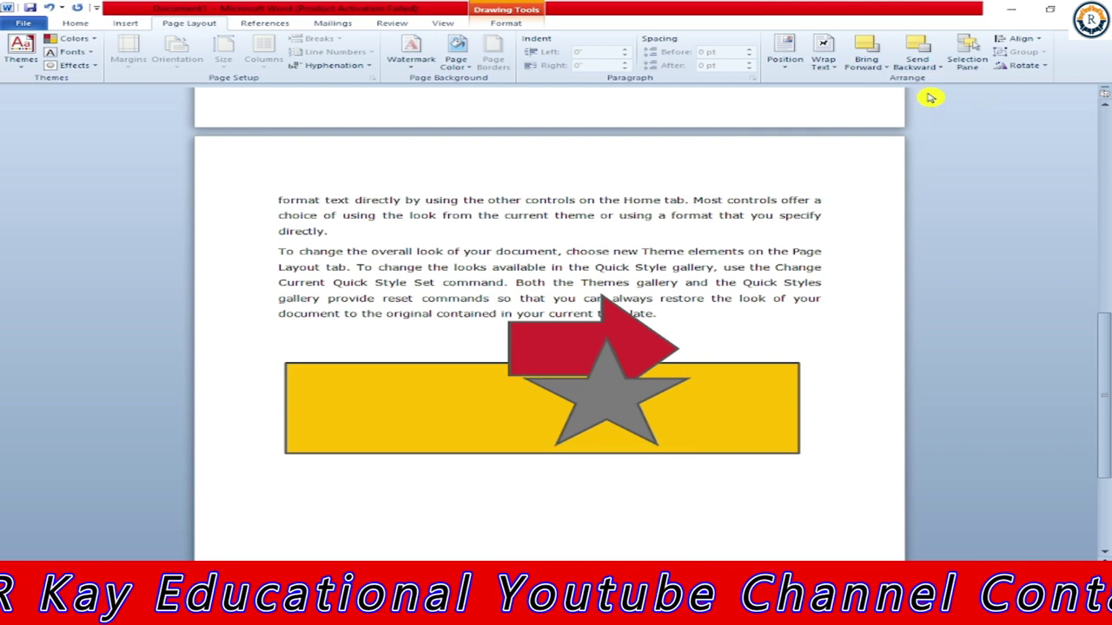
{"action": "scroll", "coordinate": [486, 486], "scroll_direction": "up", "scroll_amount": 1}
{"action": "left_click", "coordinate": [605, 447]}
{"action": "left_click", "coordinate": [916, 66]}
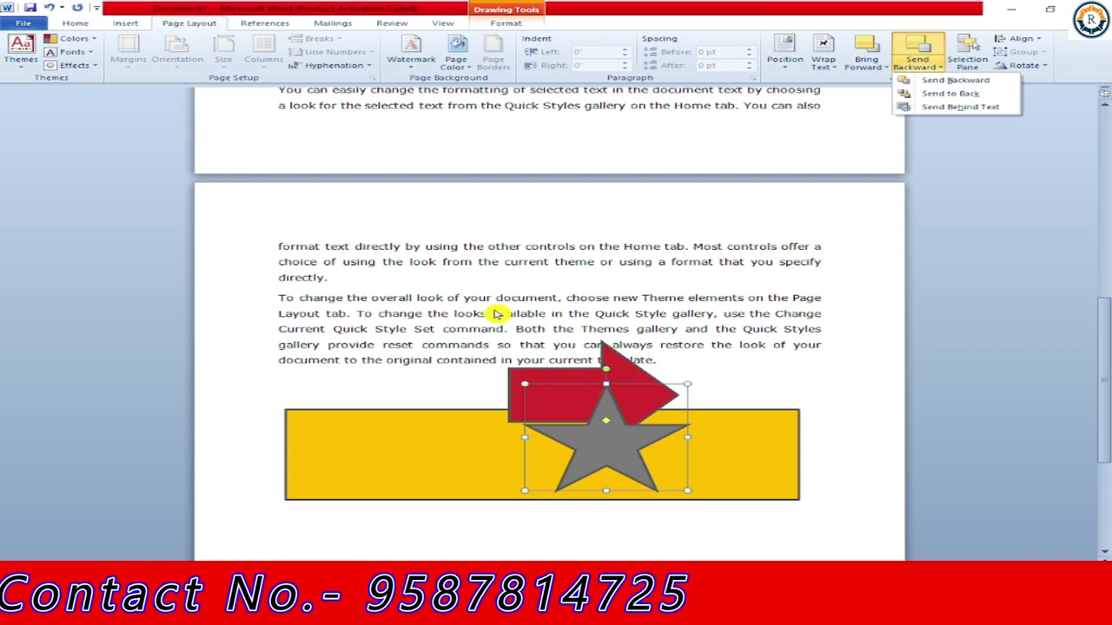
{"action": "scroll", "coordinate": [521, 347], "scroll_direction": "up", "scroll_amount": 6}
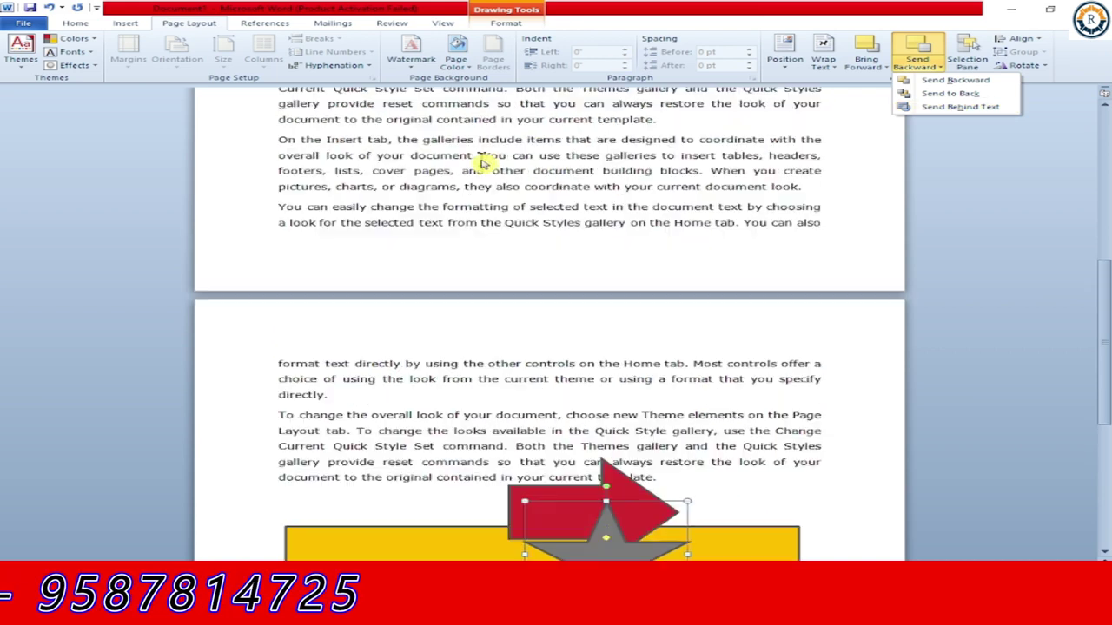
Draw a star over the paragraph text and enlarge it to about 3.5 by 4 inches.
{"action": "left_click", "coordinate": [125, 24]}
{"action": "left_click", "coordinate": [254, 52]}
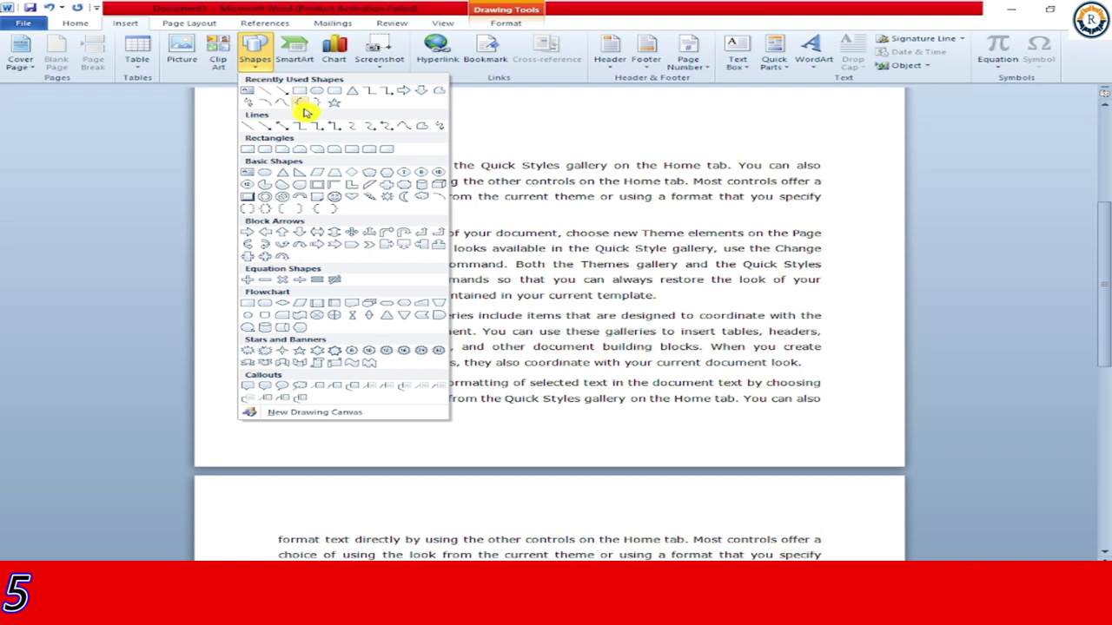
{"action": "left_click", "coordinate": [330, 101]}
{"action": "left_click_drag", "start_coordinate": [415, 159], "coordinate": [502, 223]}
{"action": "left_click", "coordinate": [581, 248]}
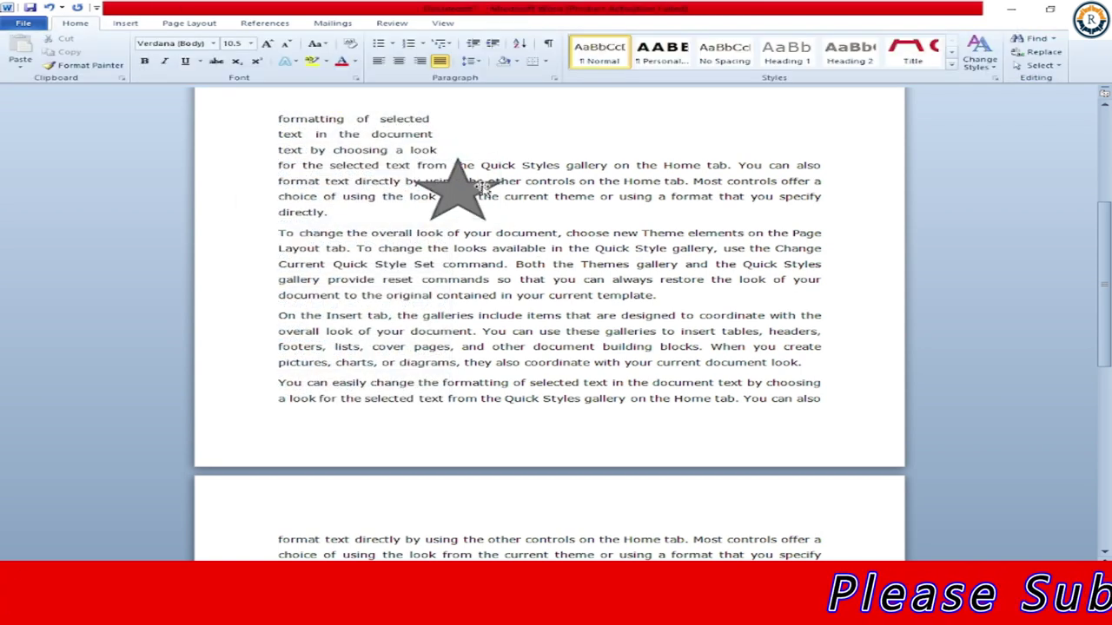
{"action": "left_click", "coordinate": [457, 197]}
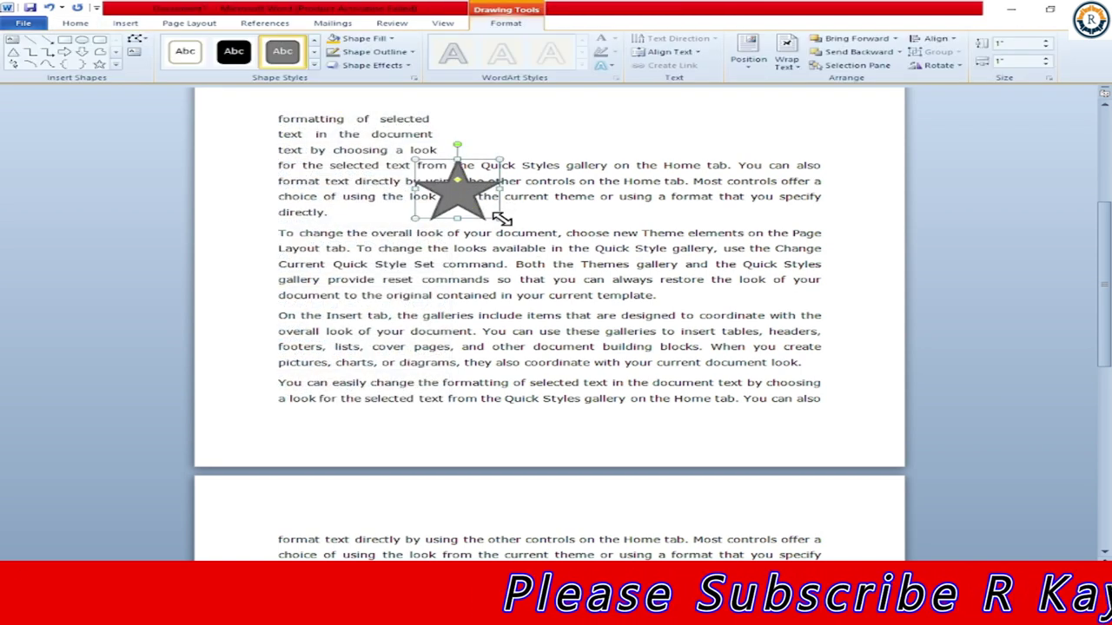
{"action": "left_click_drag", "start_coordinate": [502, 219], "coordinate": [752, 366]}
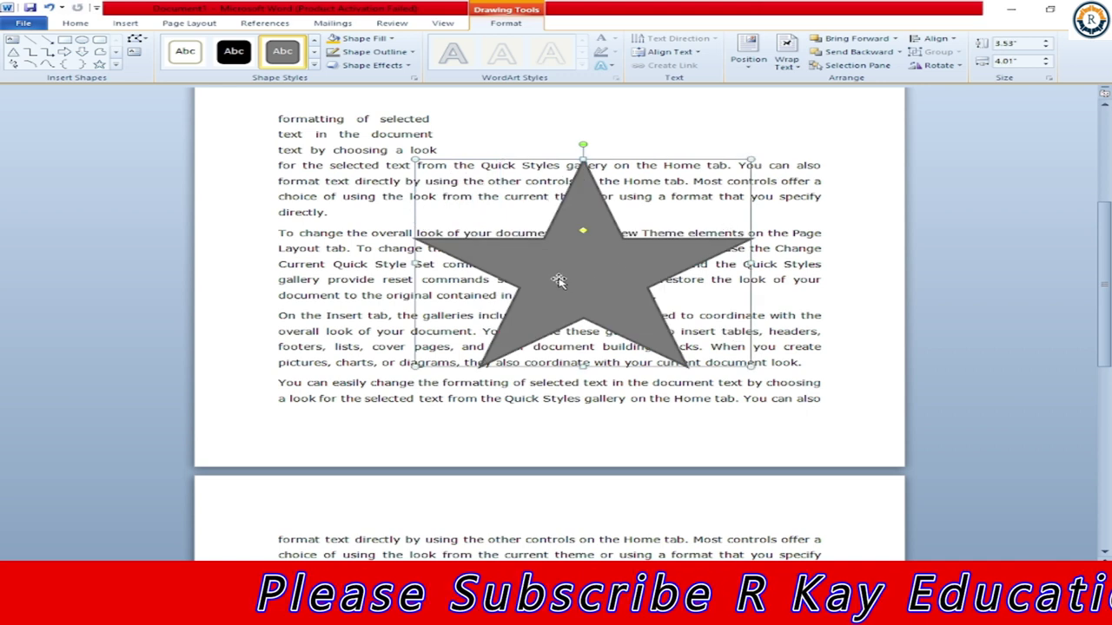
Send the star behind the text, then bring it in front of the text.
{"action": "left_click", "coordinate": [174, 24]}
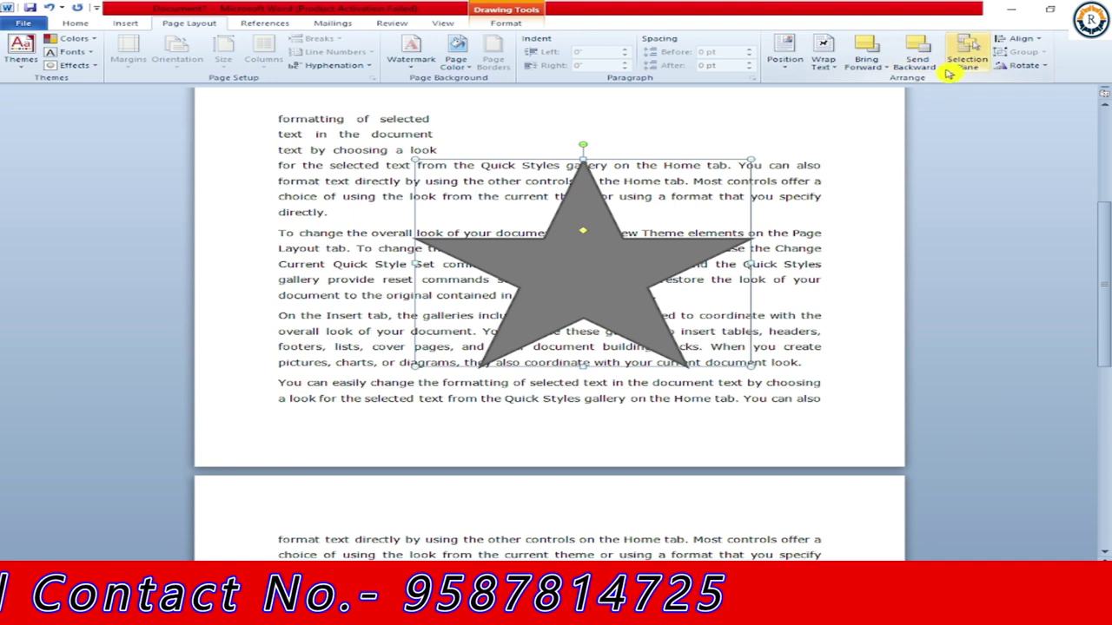
{"action": "left_click", "coordinate": [939, 68]}
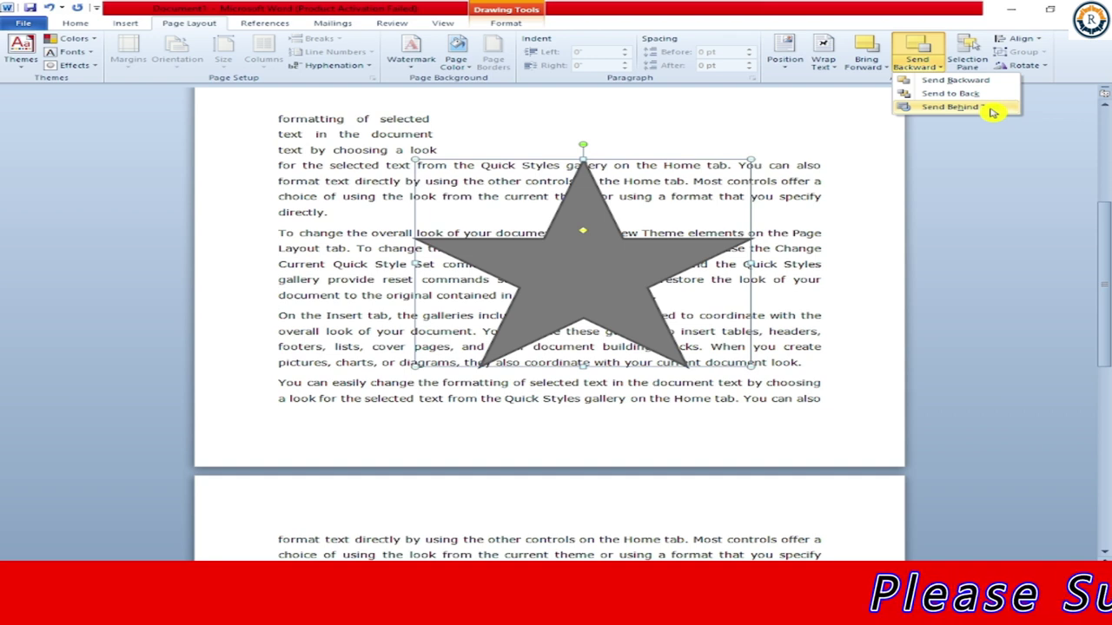
{"action": "left_click", "coordinate": [951, 107]}
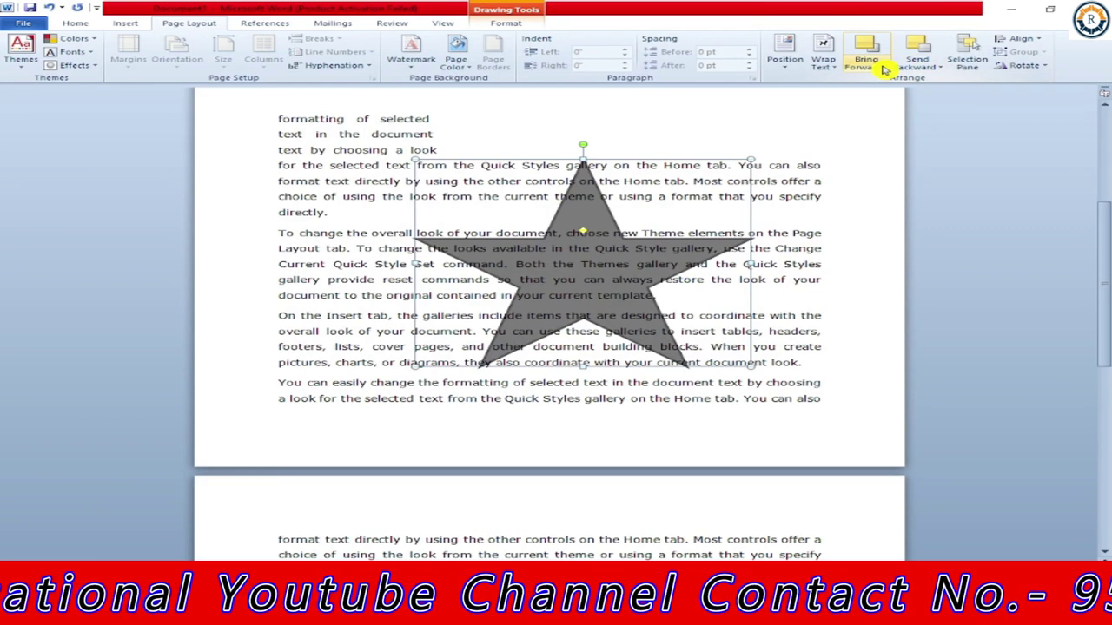
{"action": "left_click", "coordinate": [885, 66]}
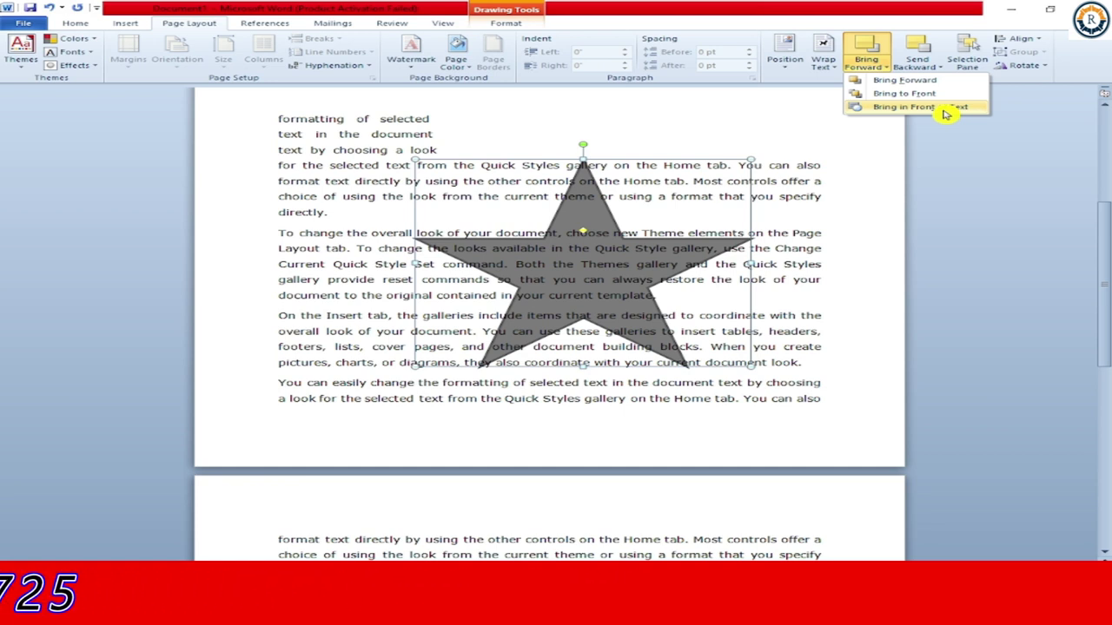
{"action": "left_click", "coordinate": [945, 107]}
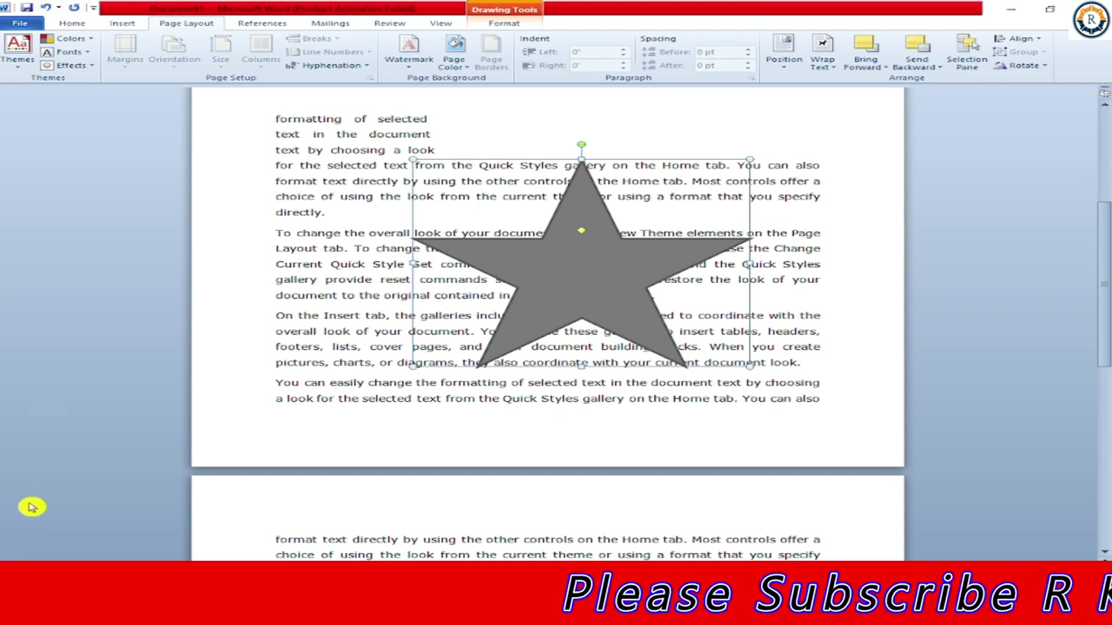
{"action": "key", "text": "ctrl+a"}
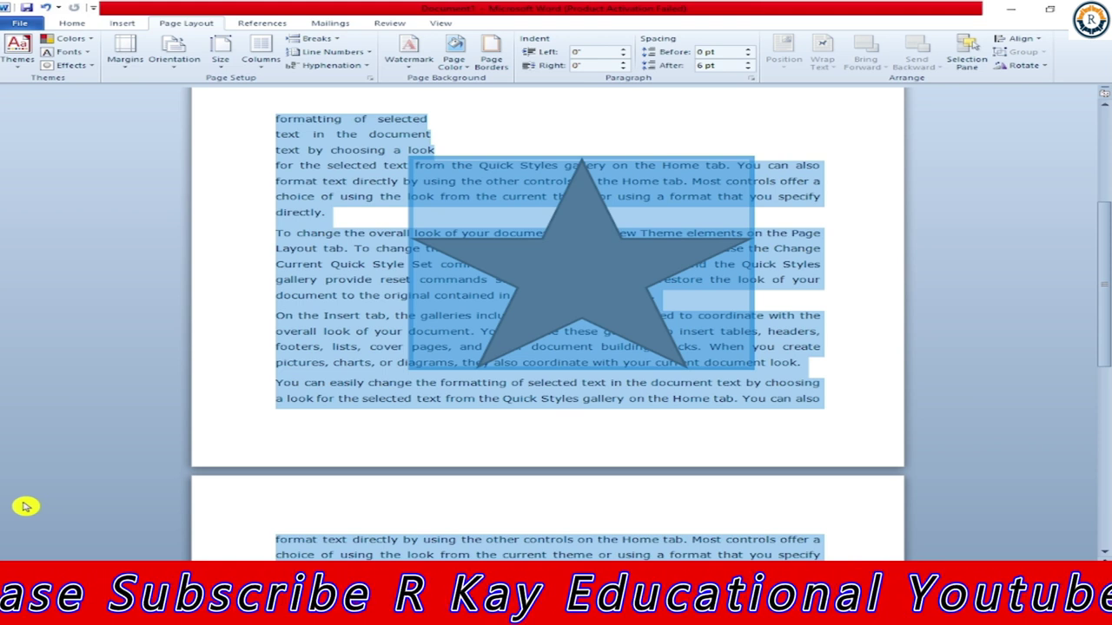
Delete all content and generate five sample paragraphs with =rand(5).
{"action": "key", "text": "Delete"}
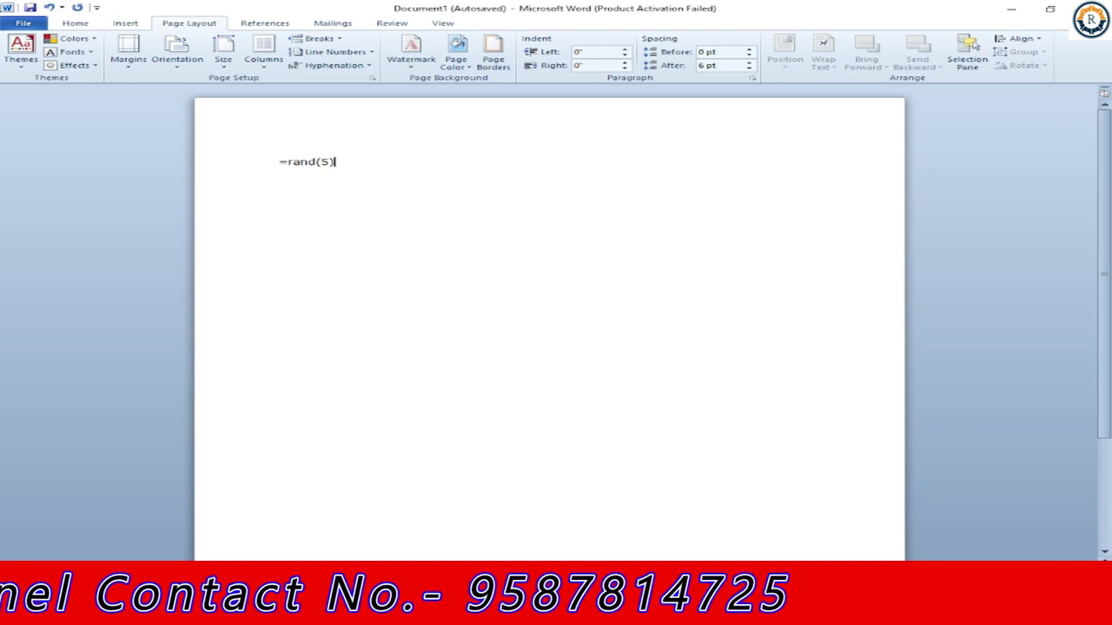
{"action": "key", "text": "Return"}
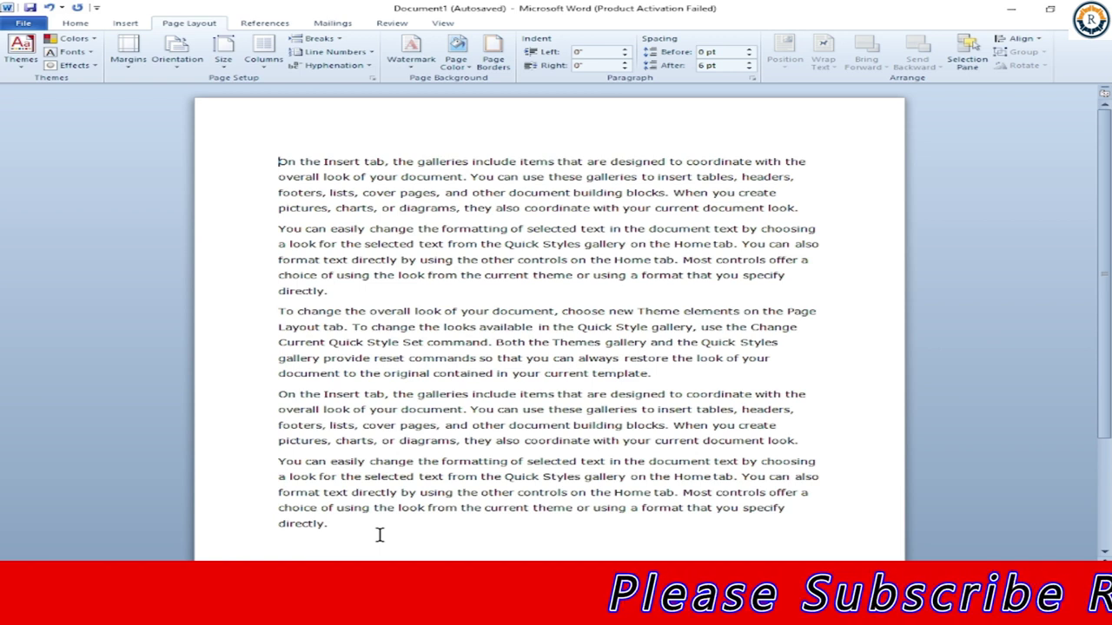
Draw a five-point star over the first paragraph.
{"action": "left_click", "coordinate": [123, 24]}
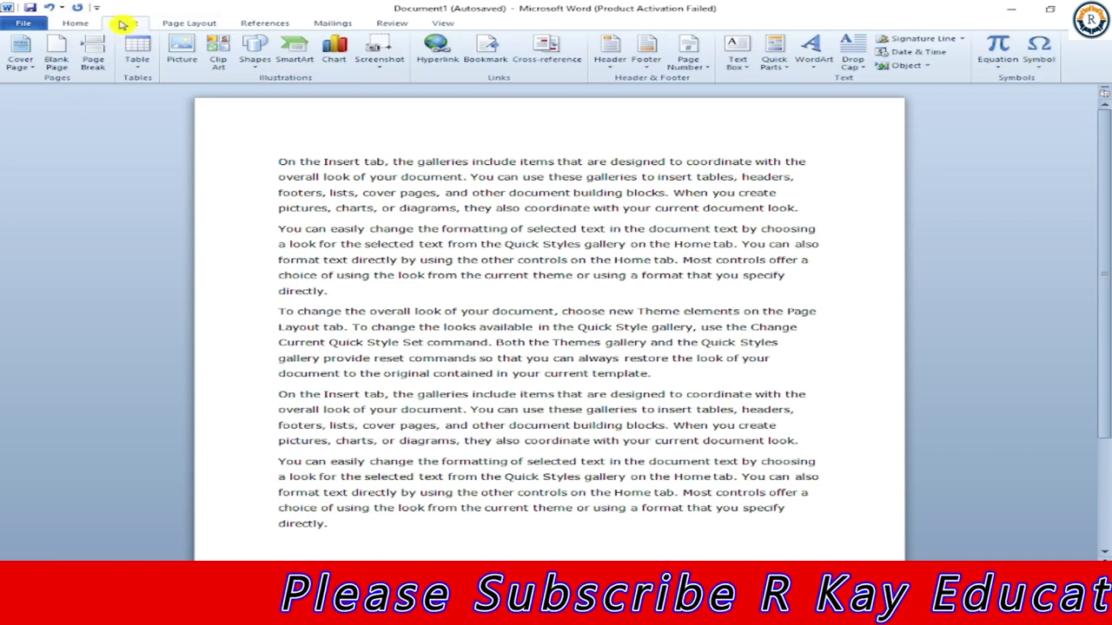
{"action": "left_click", "coordinate": [255, 50]}
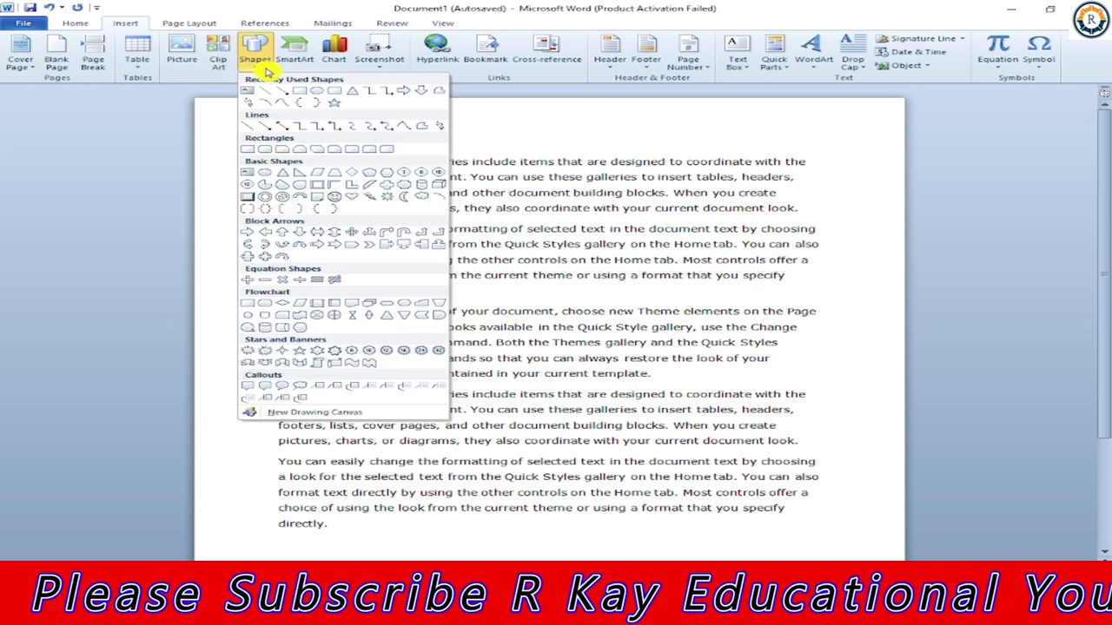
{"action": "left_click", "coordinate": [338, 104]}
{"action": "left_click_drag", "start_coordinate": [278, 163], "coordinate": [460, 240]}
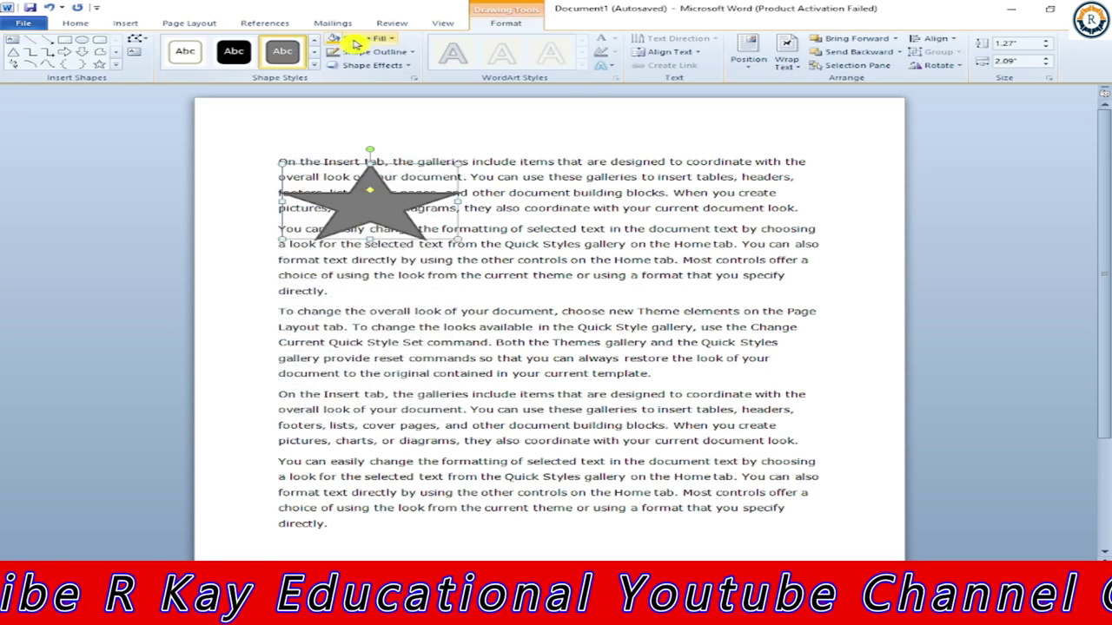
Draw a right block arrow to the right of the star, then select the star.
{"action": "left_click", "coordinate": [65, 53]}
{"action": "left_click_drag", "start_coordinate": [504, 193], "coordinate": [775, 259]}
{"action": "left_click", "coordinate": [367, 204]}
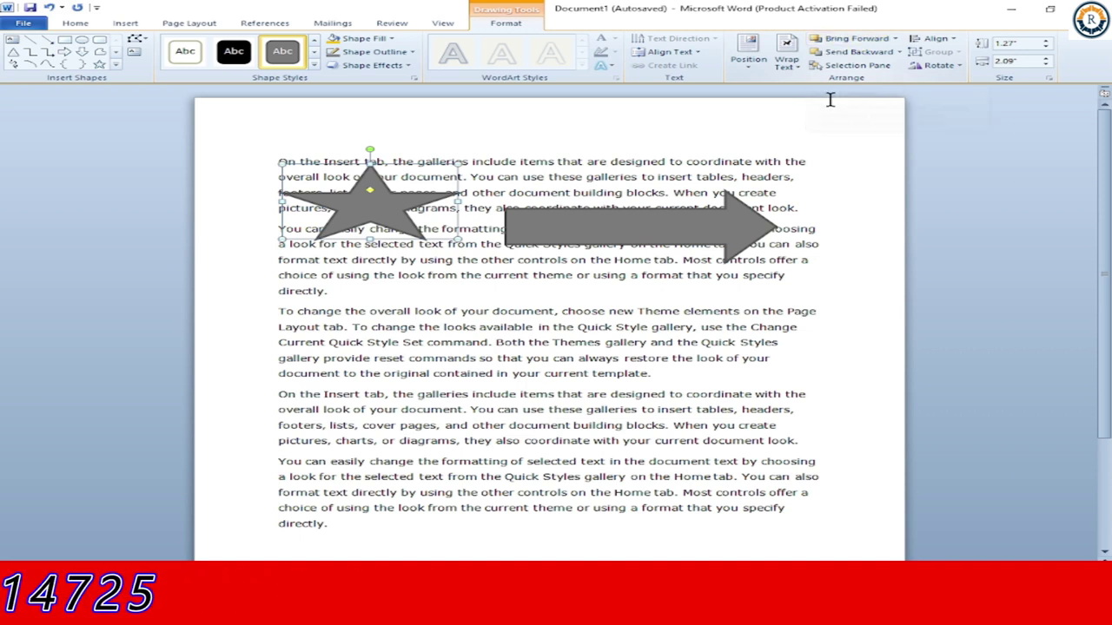
{"action": "left_click", "coordinate": [191, 24]}
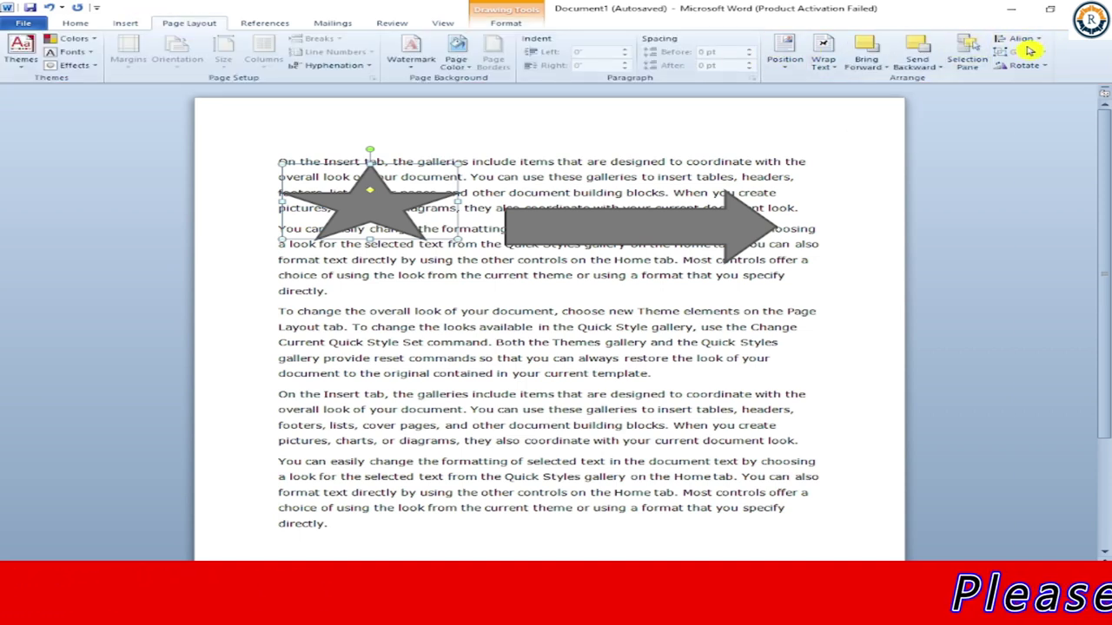
Open the Selection and Visibility pane and hide, then show, the arrow and star.
{"action": "left_click", "coordinate": [970, 63]}
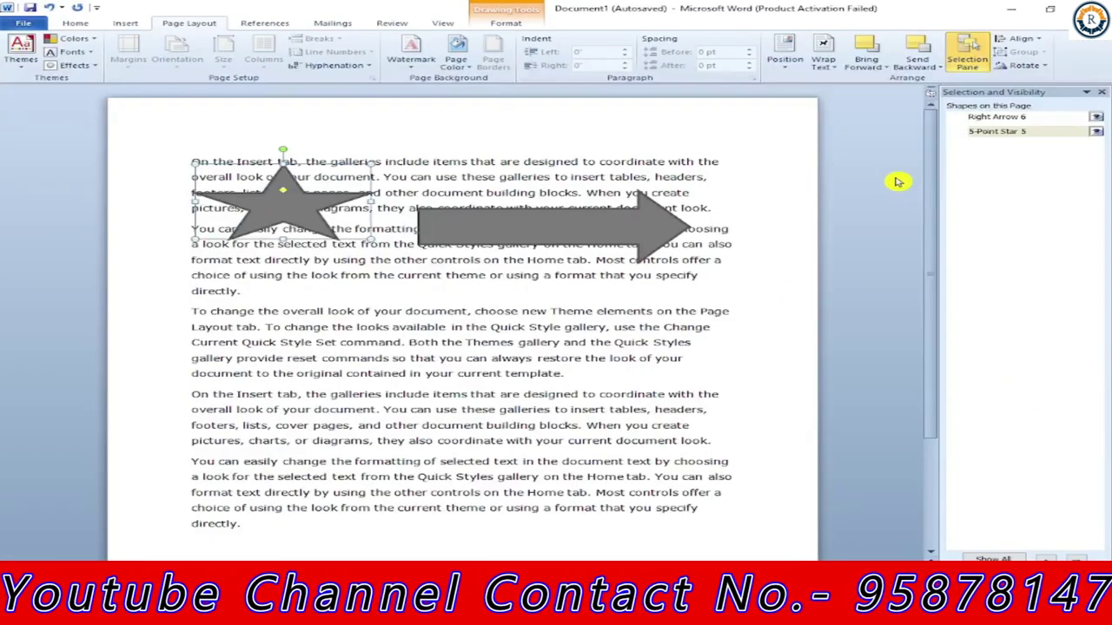
{"action": "left_click", "coordinate": [1085, 92]}
{"action": "left_click", "coordinate": [1097, 117]}
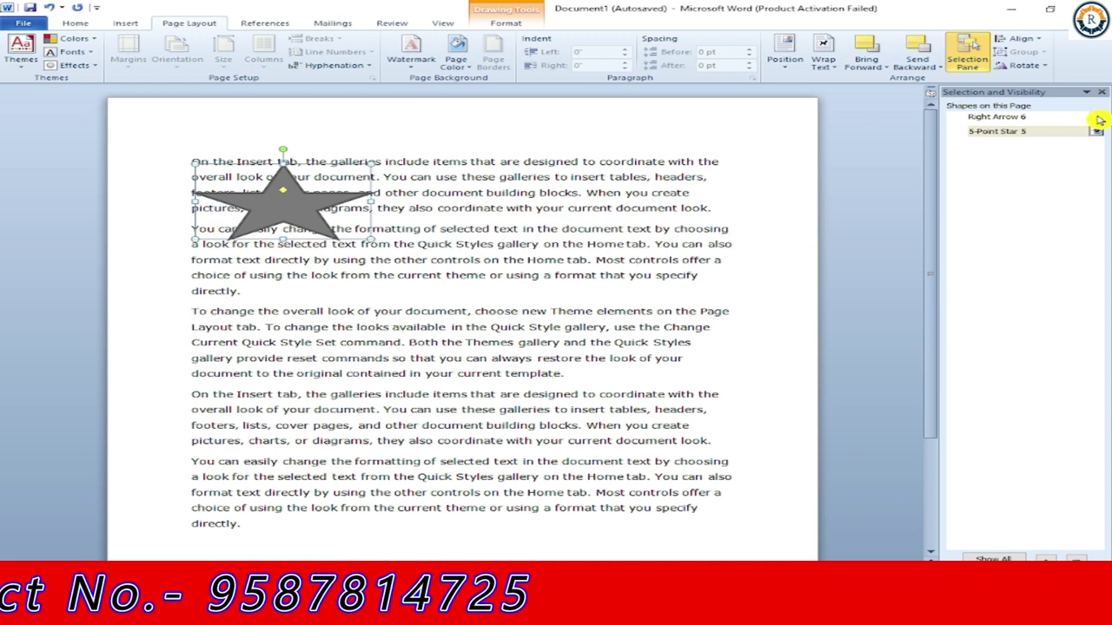
{"action": "left_click", "coordinate": [1097, 131]}
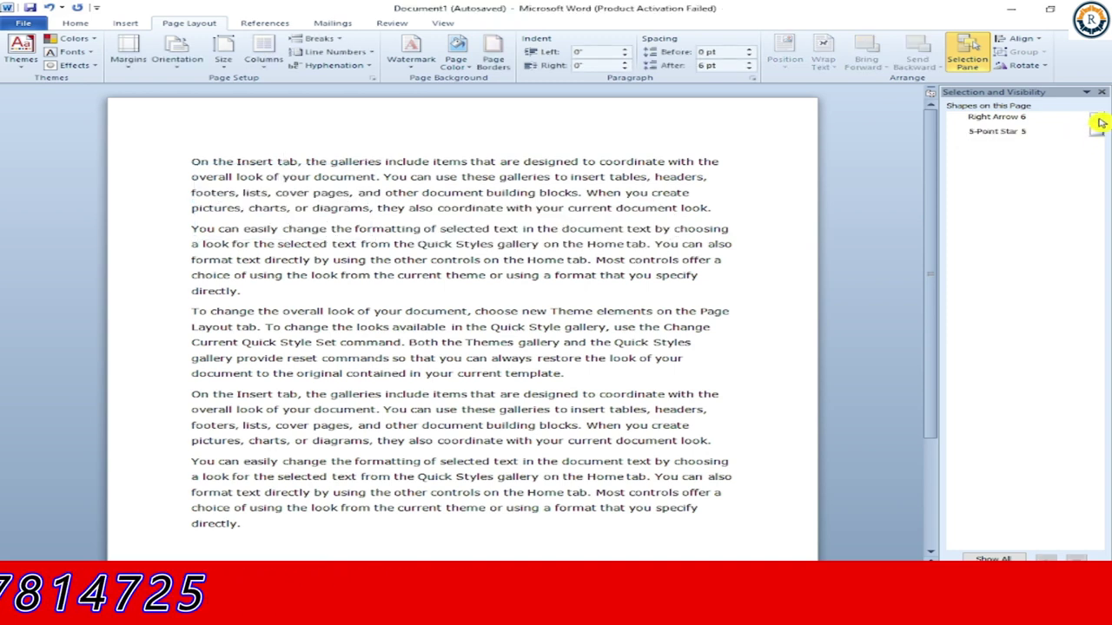
{"action": "left_click", "coordinate": [1097, 118]}
{"action": "left_click", "coordinate": [1097, 132]}
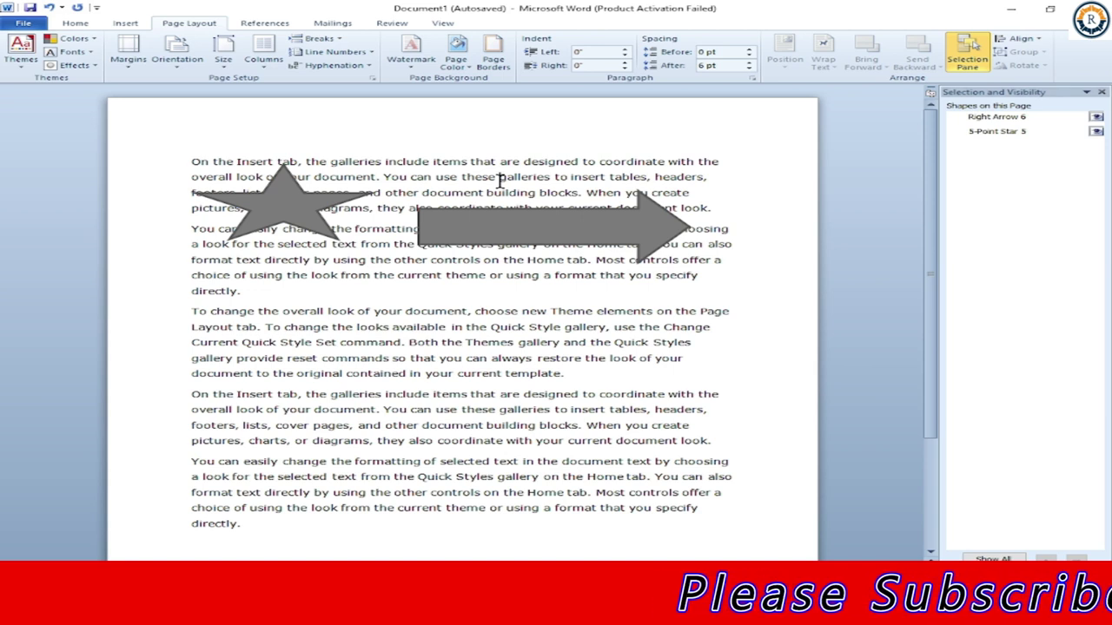
Send the right arrow behind the text.
{"action": "left_click", "coordinate": [532, 213]}
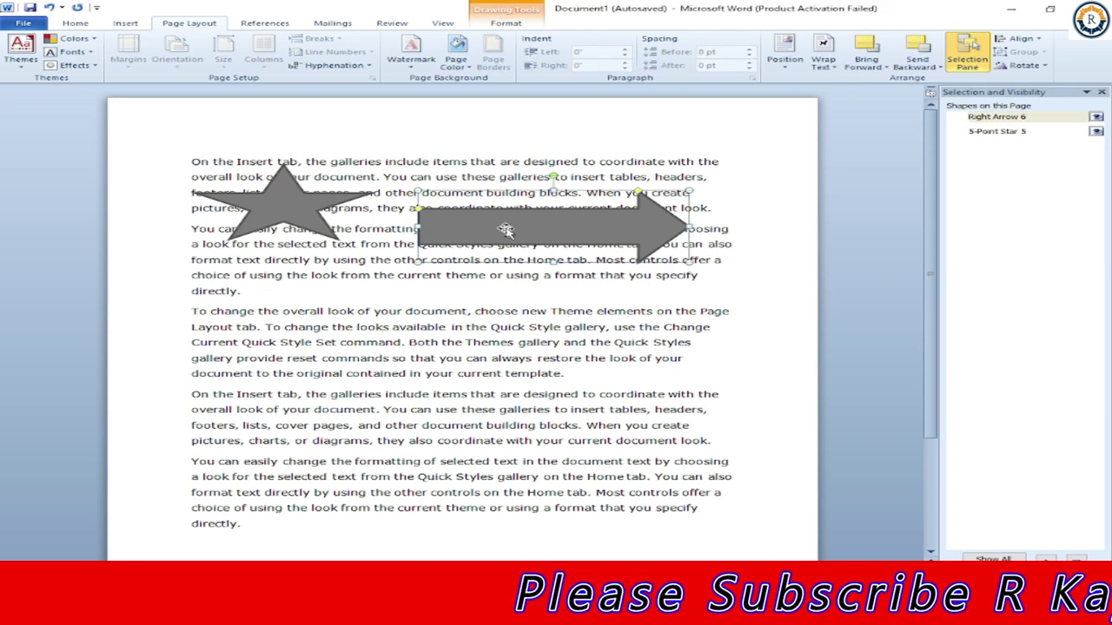
{"action": "left_click", "coordinate": [927, 70]}
{"action": "left_click", "coordinate": [955, 109]}
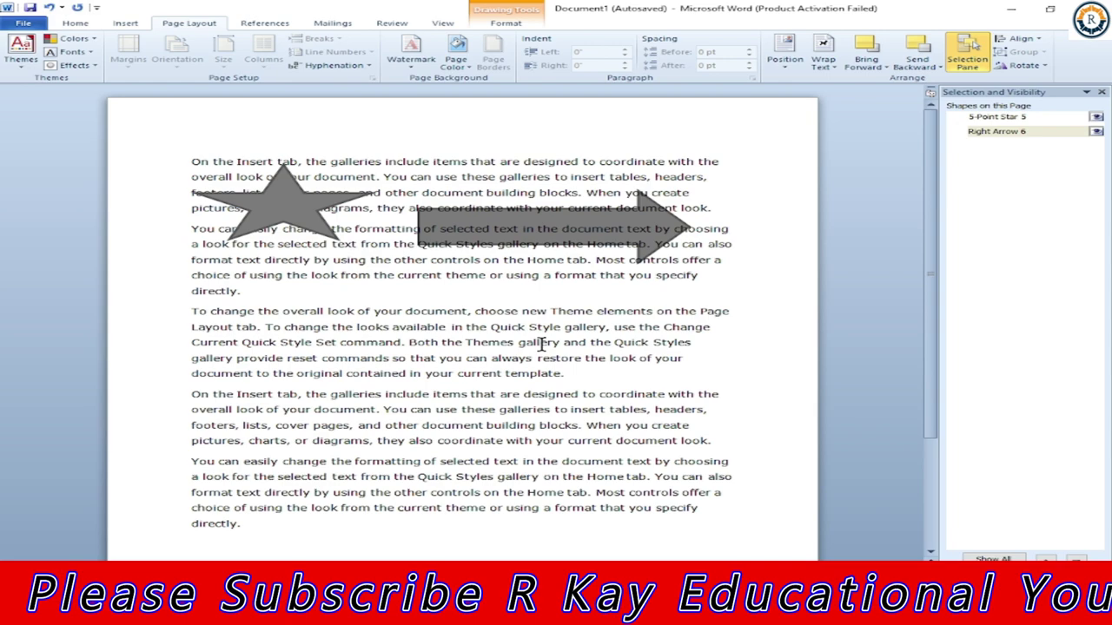
{"action": "left_click", "coordinate": [524, 243]}
{"action": "double_click", "coordinate": [549, 230]}
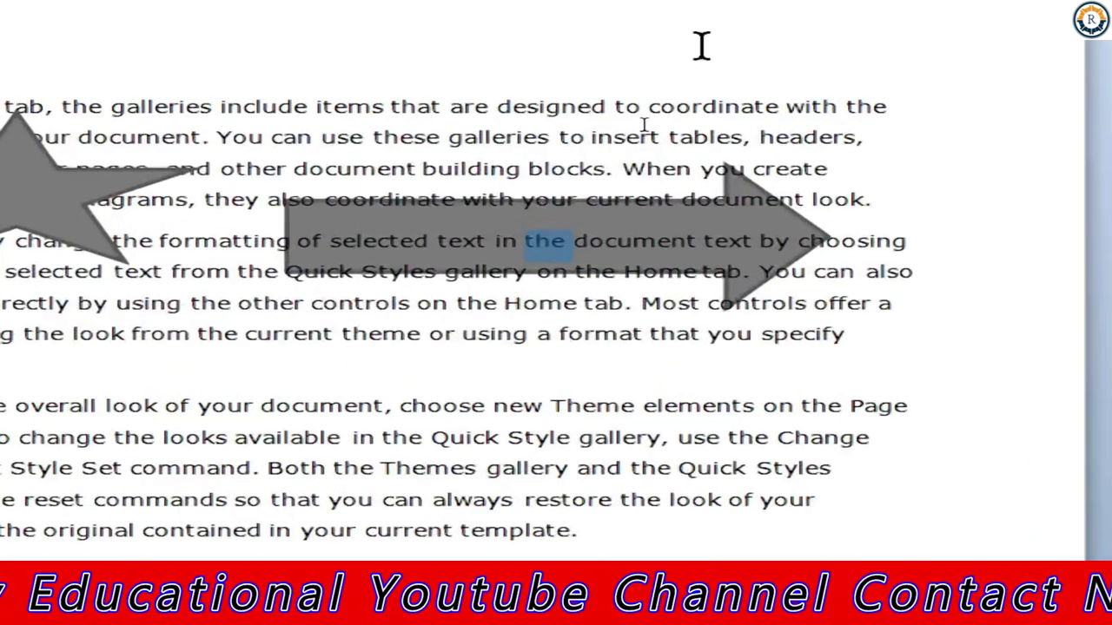
{"action": "left_click", "coordinate": [551, 232]}
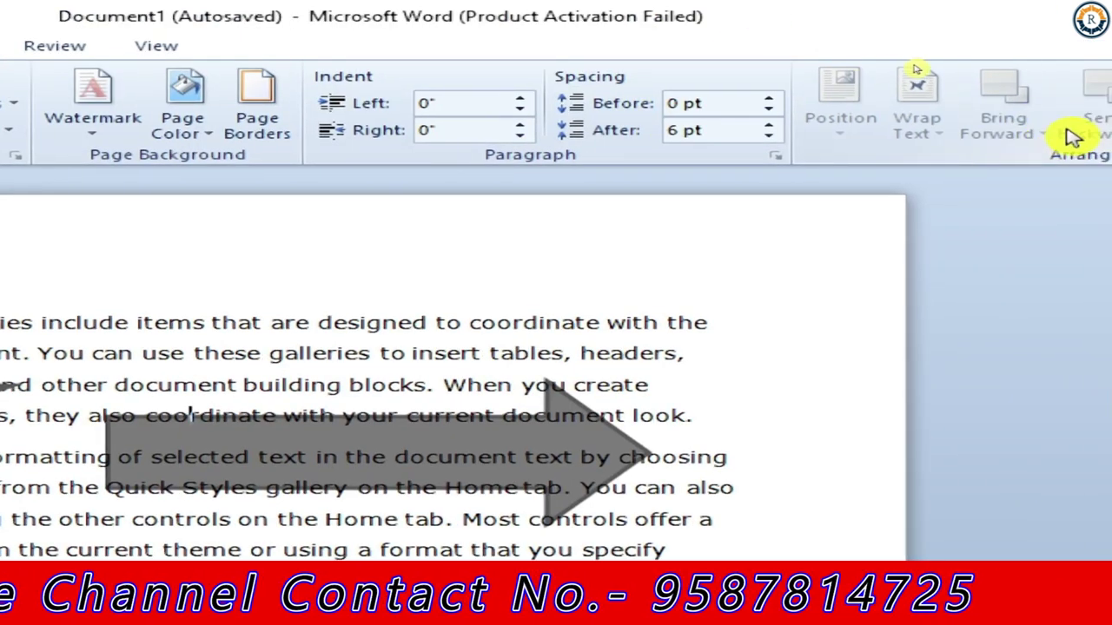
Close and reopen the shape list, then select Right Arrow 6 from it.
{"action": "left_click", "coordinate": [1069, 130]}
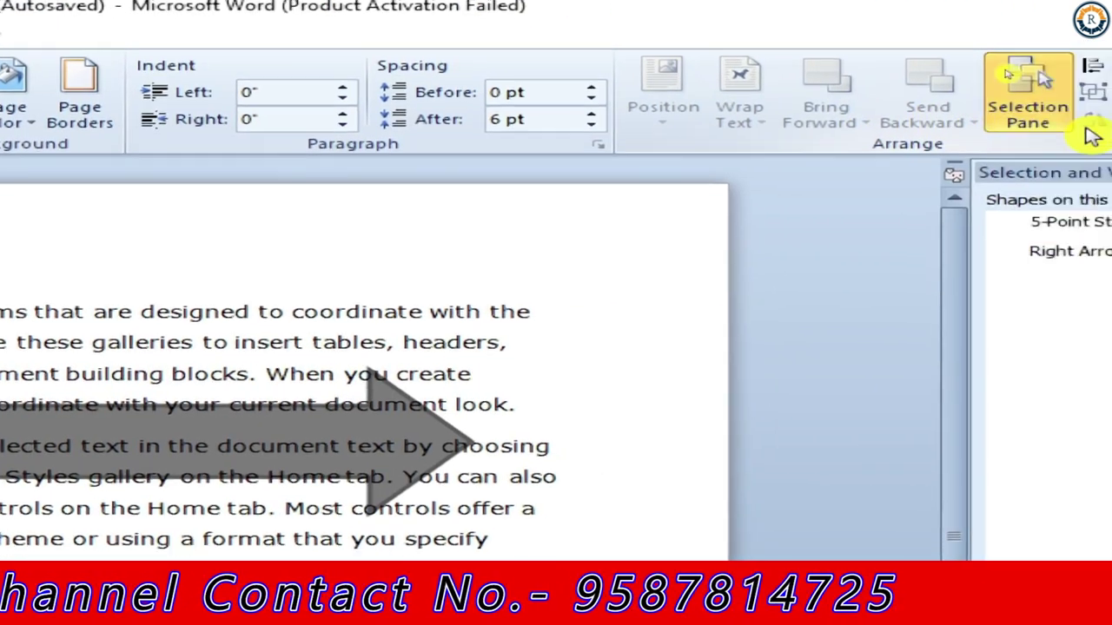
{"action": "left_click", "coordinate": [1015, 128]}
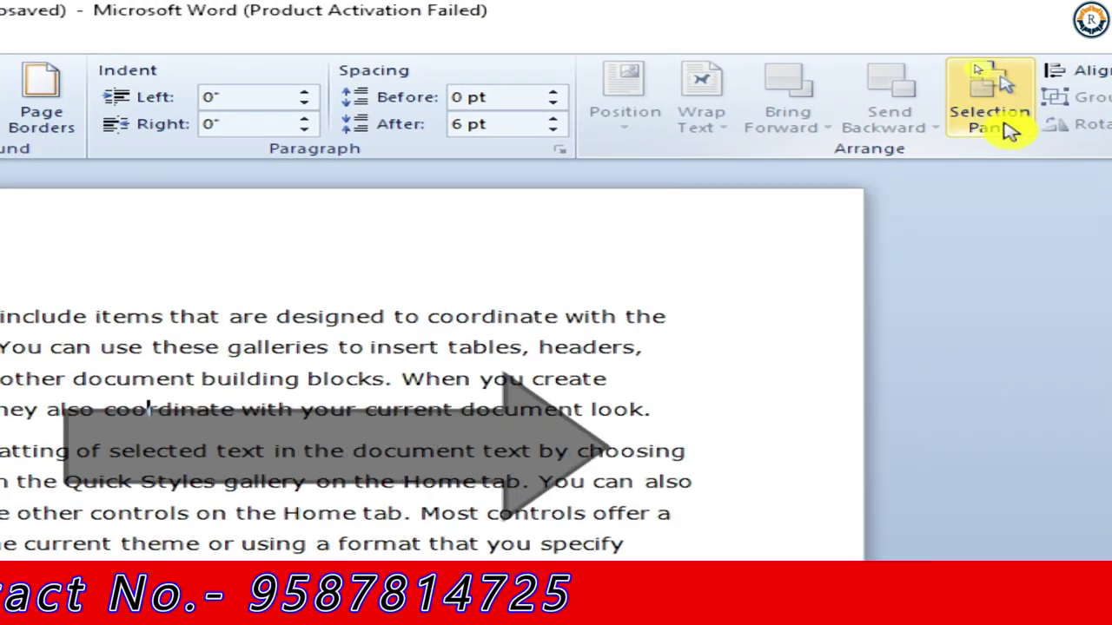
{"action": "left_click", "coordinate": [1015, 130]}
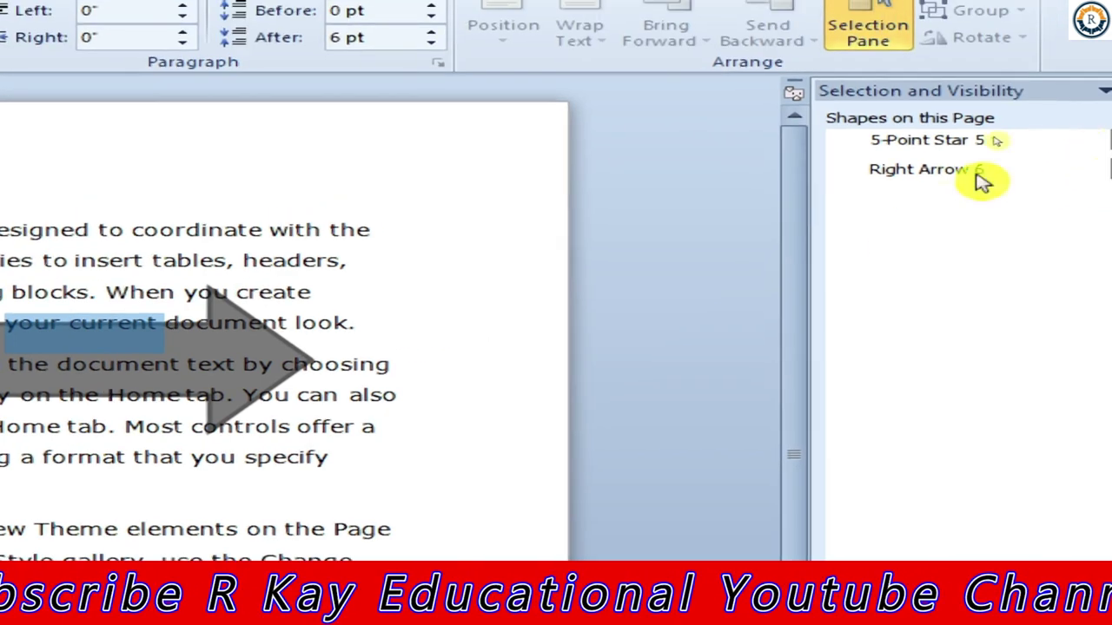
{"action": "left_click", "coordinate": [977, 172]}
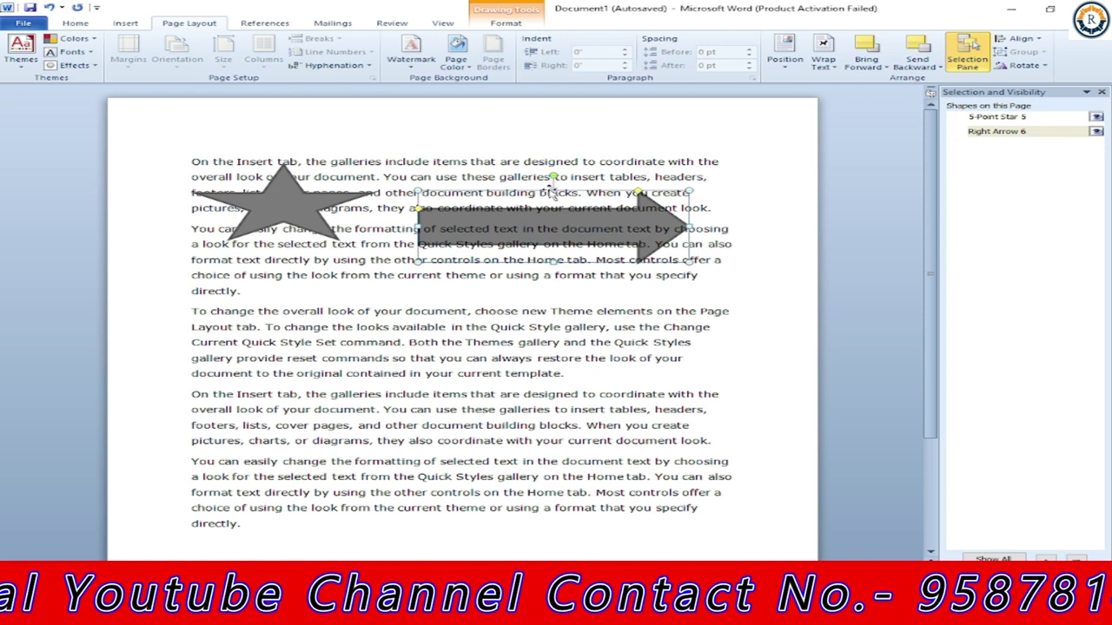
Move the arrow down onto the fourth paragraph and the star into the middle text.
{"action": "left_click_drag", "start_coordinate": [553, 186], "coordinate": [504, 382]}
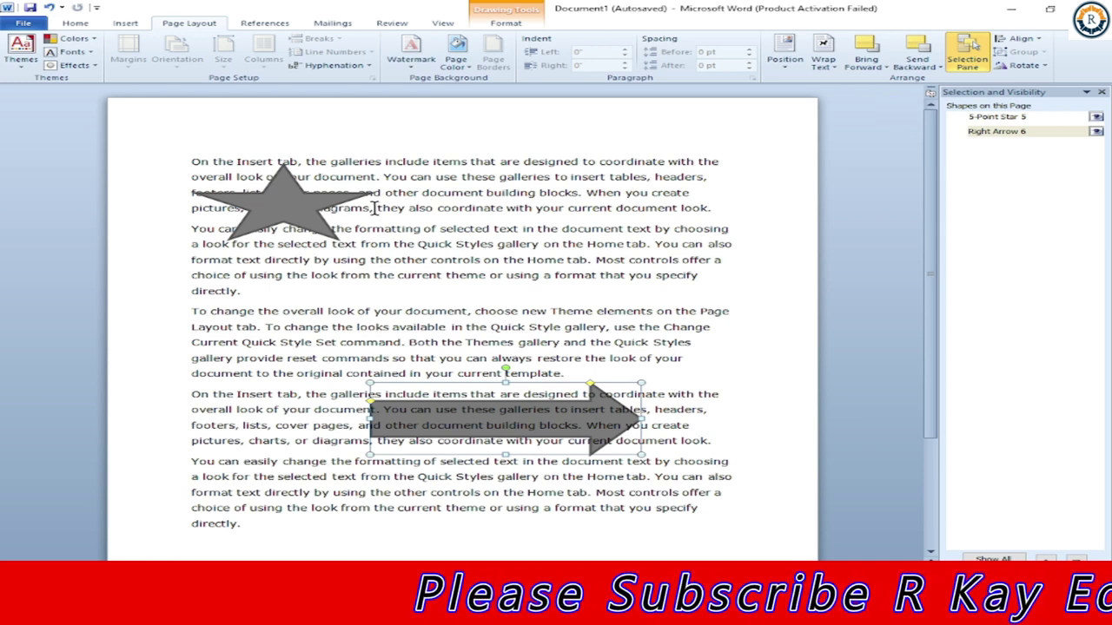
{"action": "mouse_move", "coordinate": [270, 203]}
{"action": "left_mouse_down"}
{"action": "mouse_move", "coordinate": [464, 253]}
{"action": "mouse_move", "coordinate": [252, 241]}
{"action": "left_mouse_up"}
{"action": "left_click", "coordinate": [478, 336]}
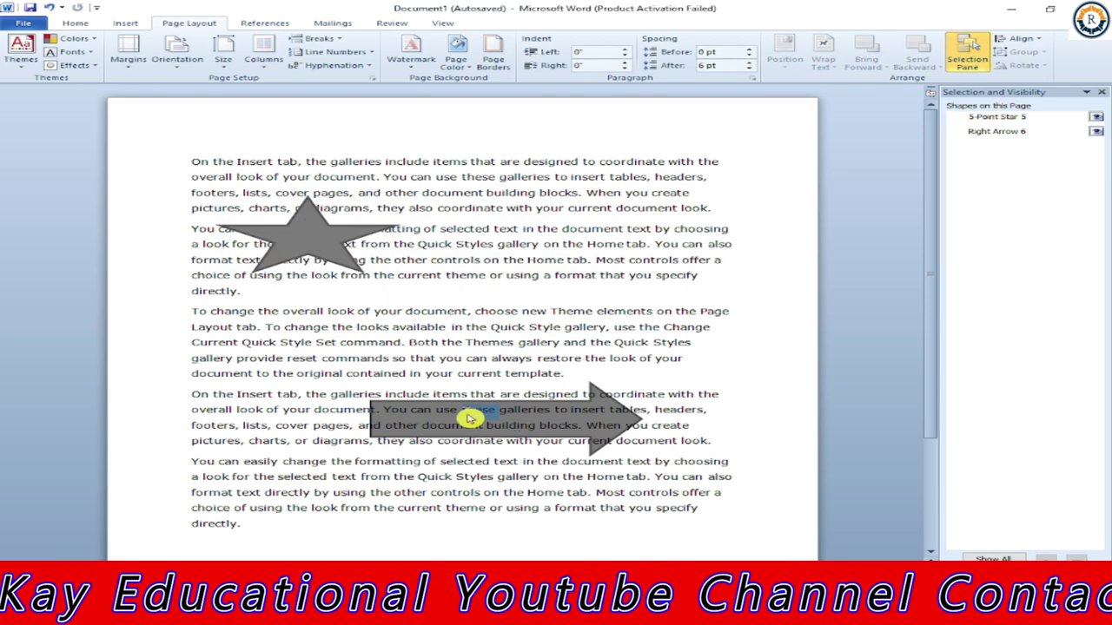
Move the arrow back up onto the second paragraph and delete the star.
{"action": "triple_click", "coordinate": [430, 417]}
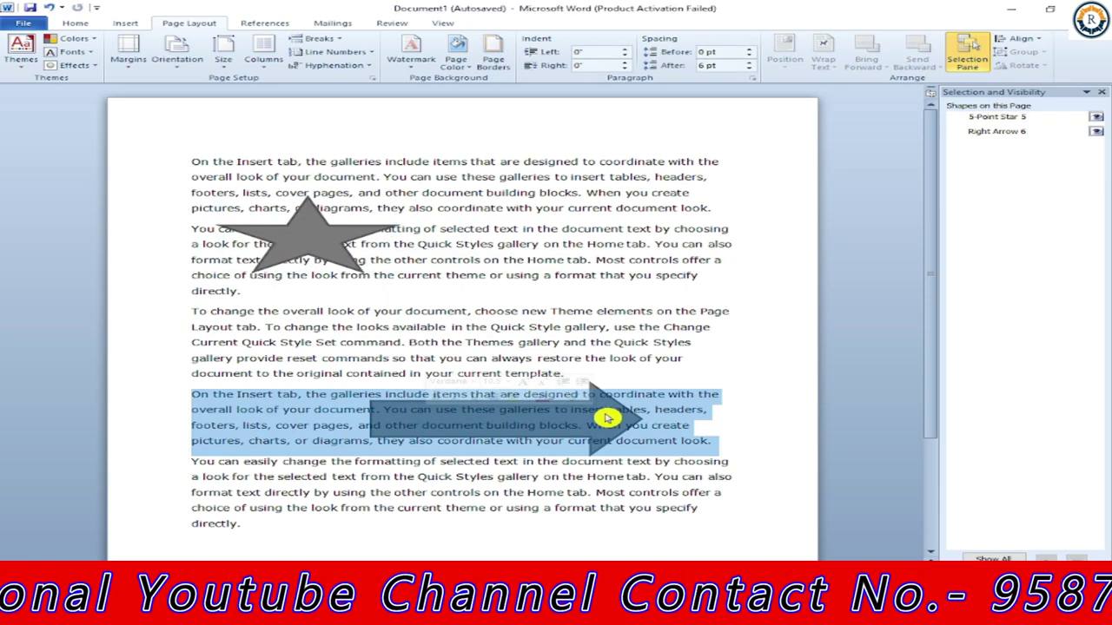
{"action": "left_click", "coordinate": [606, 415]}
{"action": "triple_click", "coordinate": [432, 418]}
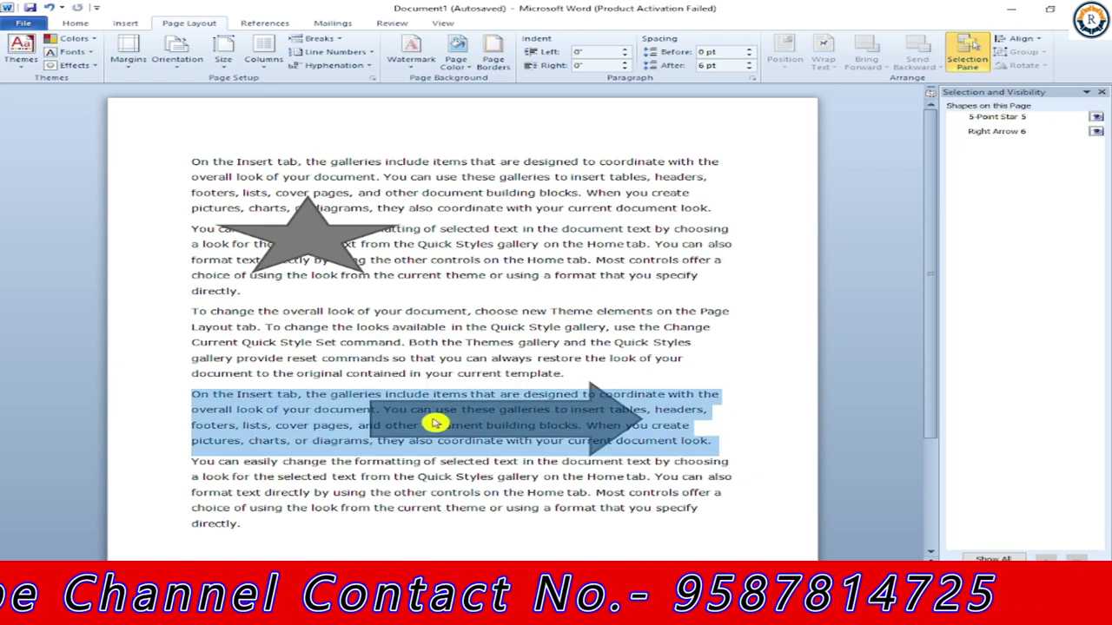
{"action": "left_click_drag", "start_coordinate": [509, 414], "coordinate": [592, 265]}
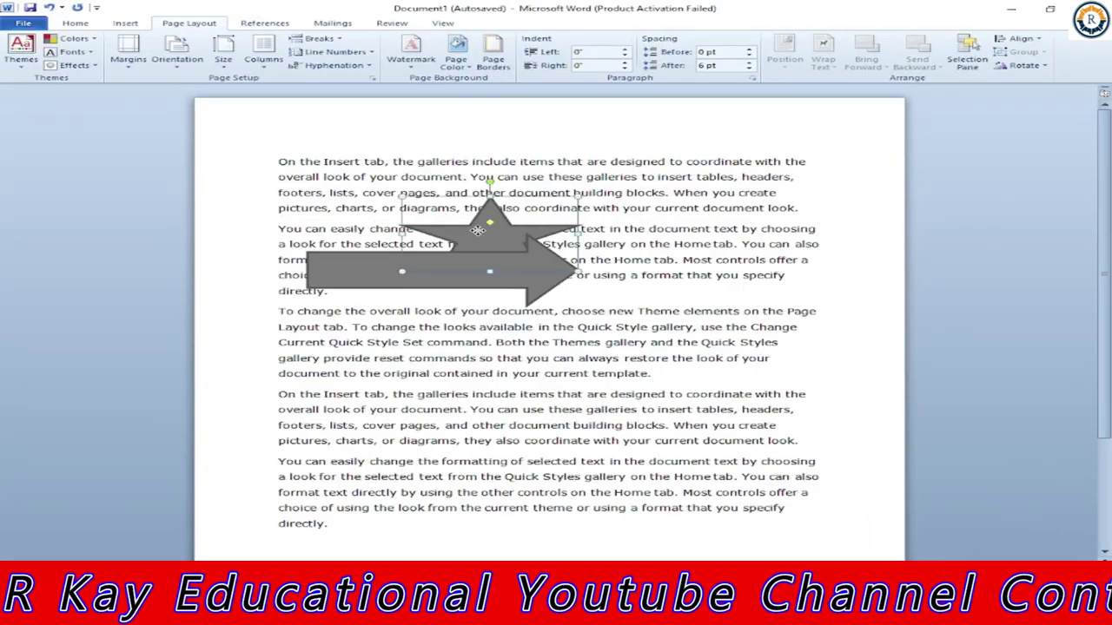
{"action": "key", "text": "Delete"}
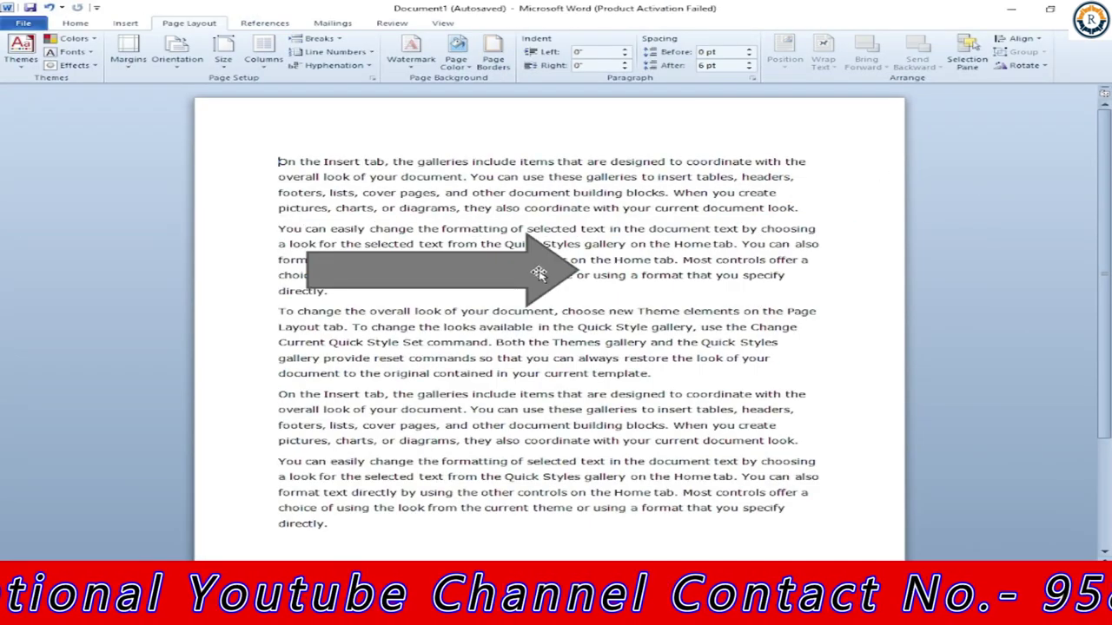
Align the arrow left, centre, right, then top of the margins.
{"action": "left_click", "coordinate": [478, 260]}
{"action": "left_click", "coordinate": [1026, 41]}
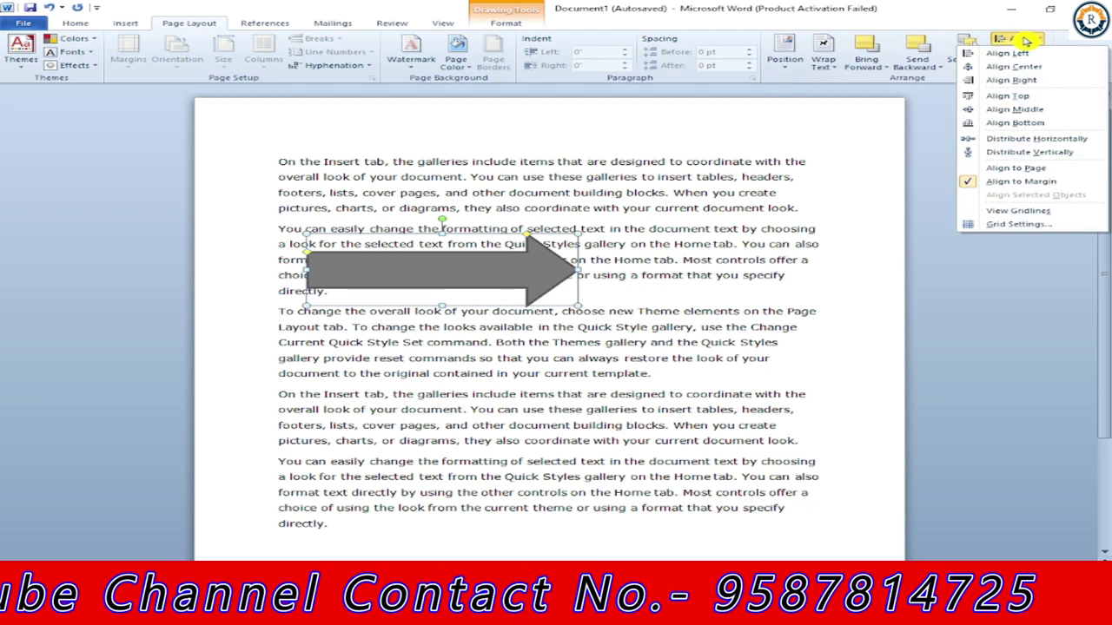
{"action": "left_click", "coordinate": [1009, 53]}
{"action": "left_click", "coordinate": [1018, 39]}
{"action": "left_click", "coordinate": [1021, 68]}
{"action": "left_click", "coordinate": [1018, 39]}
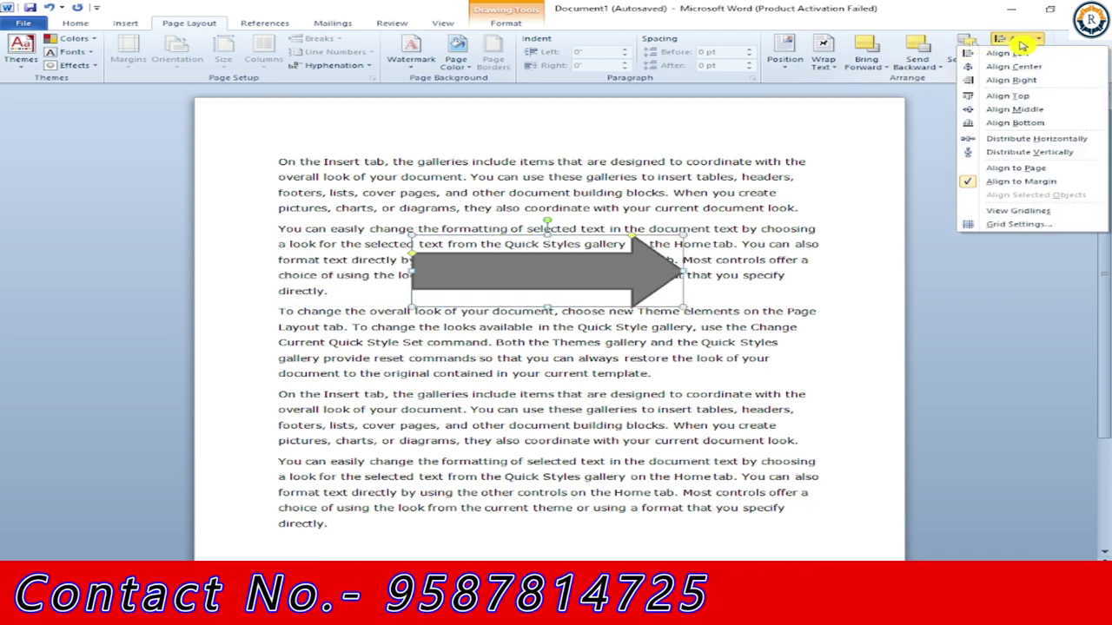
{"action": "left_click", "coordinate": [1012, 79]}
{"action": "left_click", "coordinate": [1027, 39]}
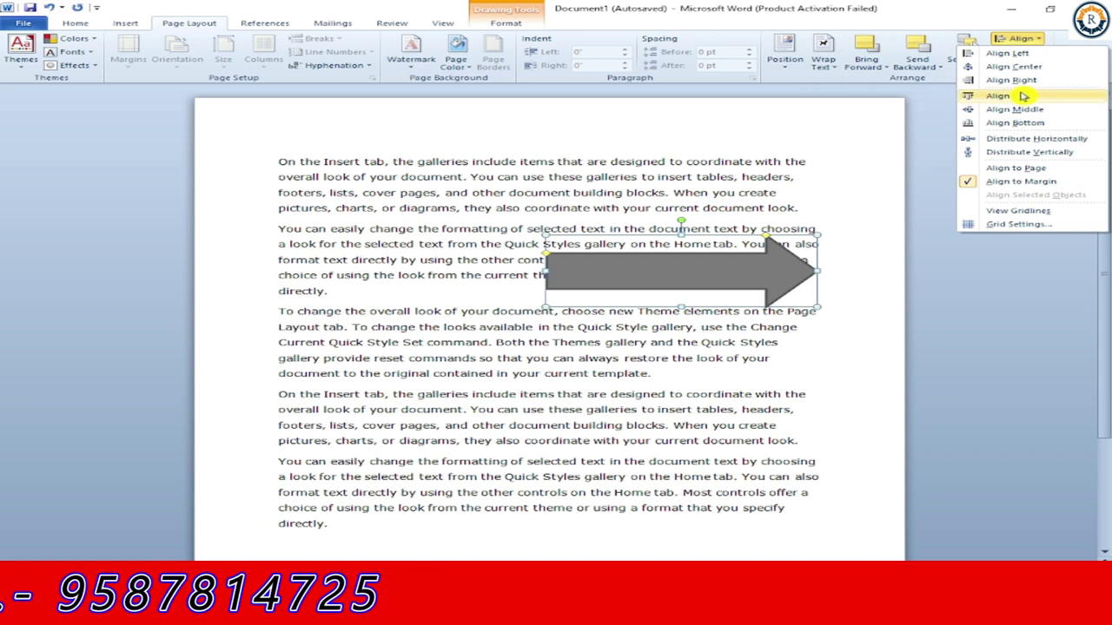
{"action": "left_click", "coordinate": [1018, 96]}
Align the arrow middle, then bottom, and finally back to the left margin.
{"action": "left_click", "coordinate": [1021, 40]}
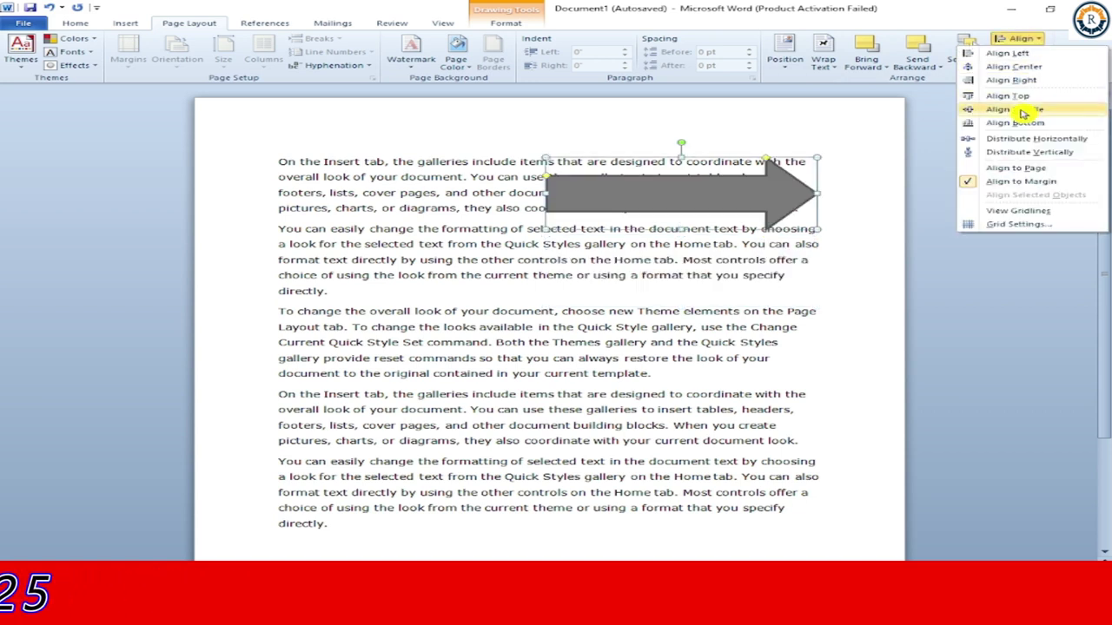
{"action": "left_click", "coordinate": [1020, 110]}
{"action": "left_click", "coordinate": [1018, 39]}
{"action": "left_click", "coordinate": [1007, 122]}
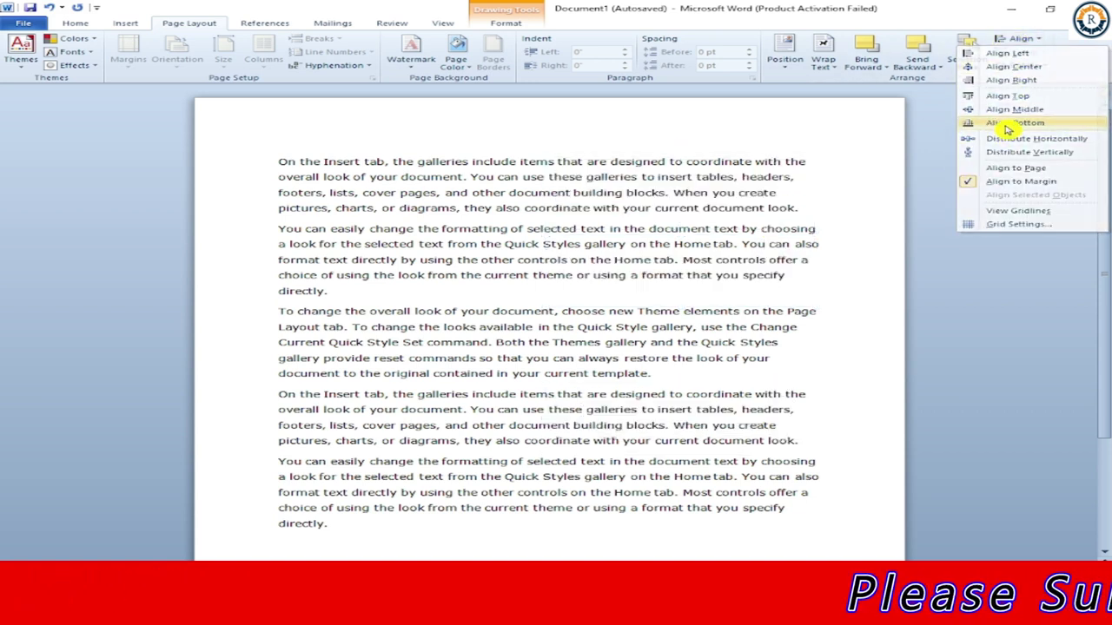
{"action": "left_click", "coordinate": [1018, 39]}
{"action": "left_click", "coordinate": [1011, 54]}
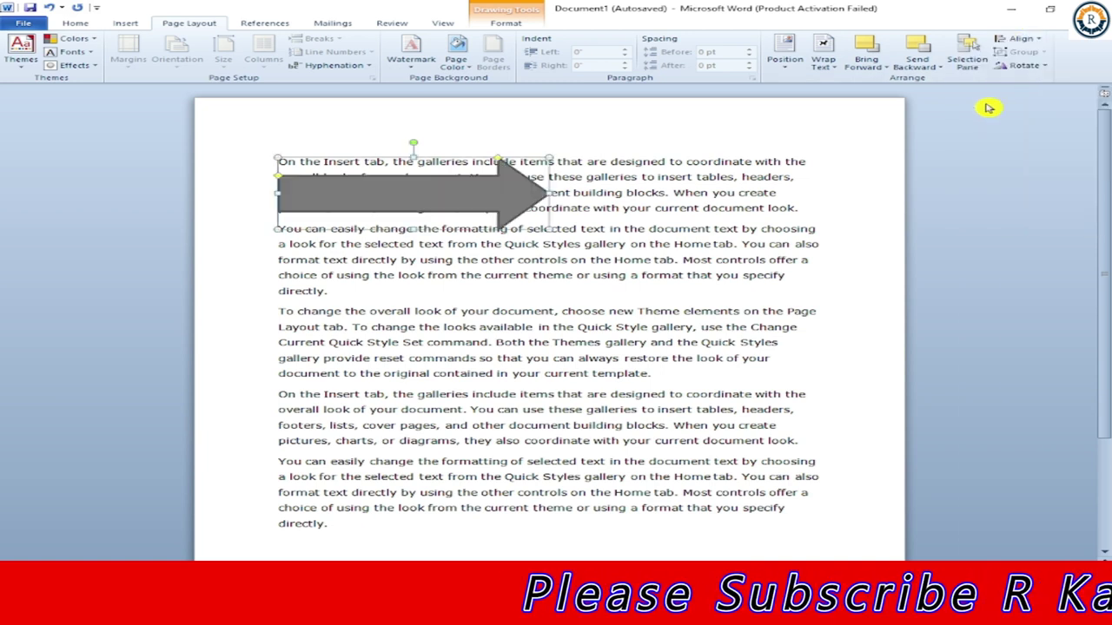
{"action": "left_click", "coordinate": [1010, 40]}
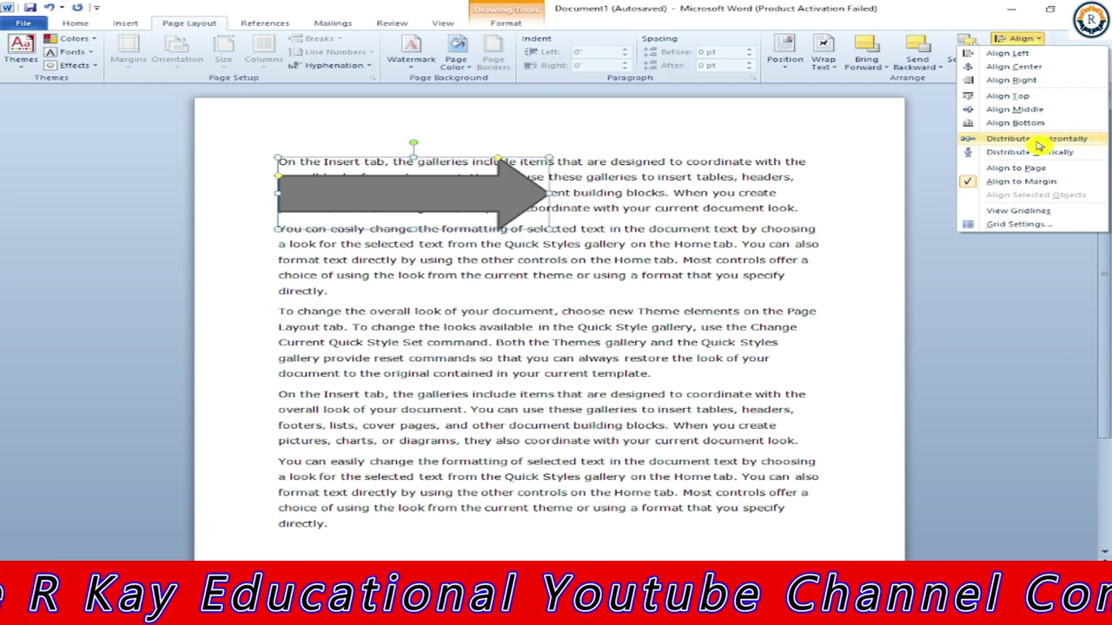
{"action": "left_click", "coordinate": [608, 193]}
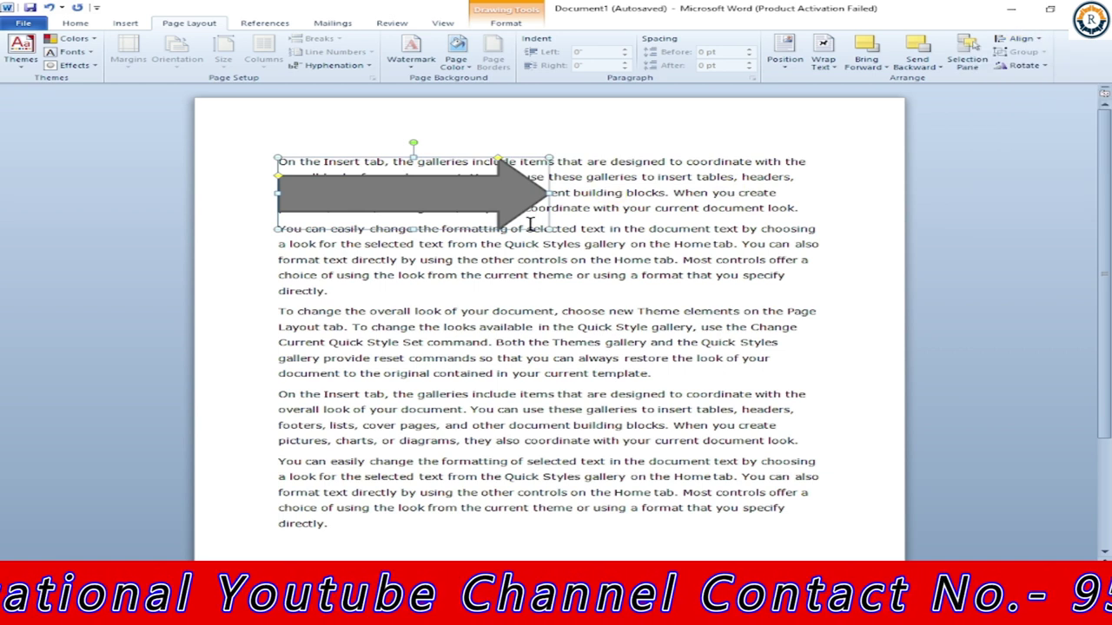
{"action": "key", "text": "ctrl+a"}
Clear the page and draw a top-left rectangle with a white outlined style.
{"action": "key", "text": "Delete"}
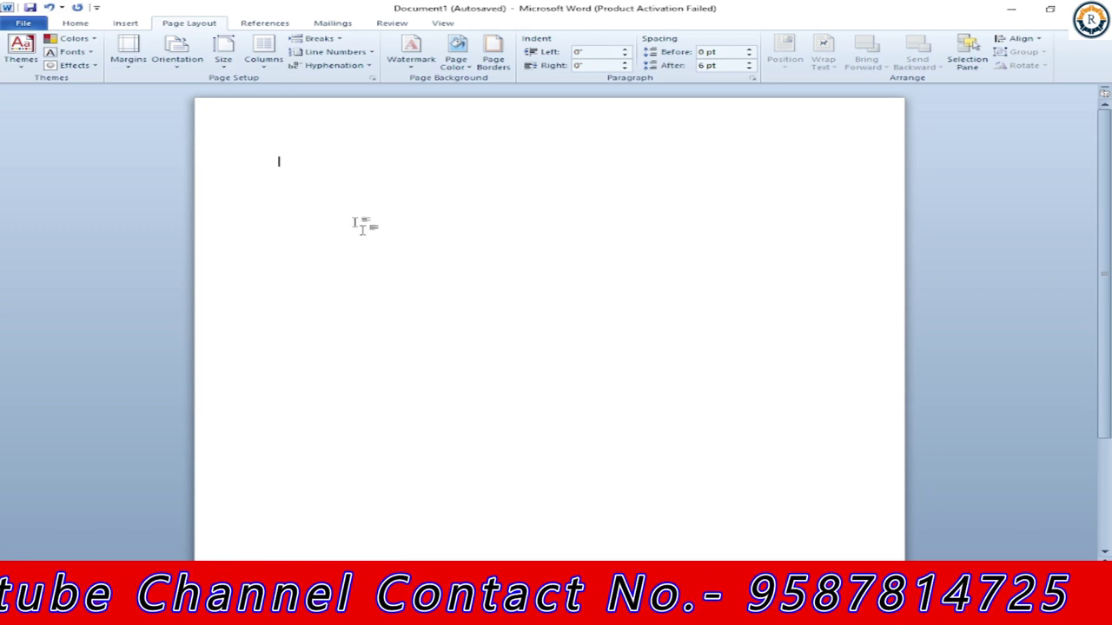
{"action": "left_click", "coordinate": [127, 22]}
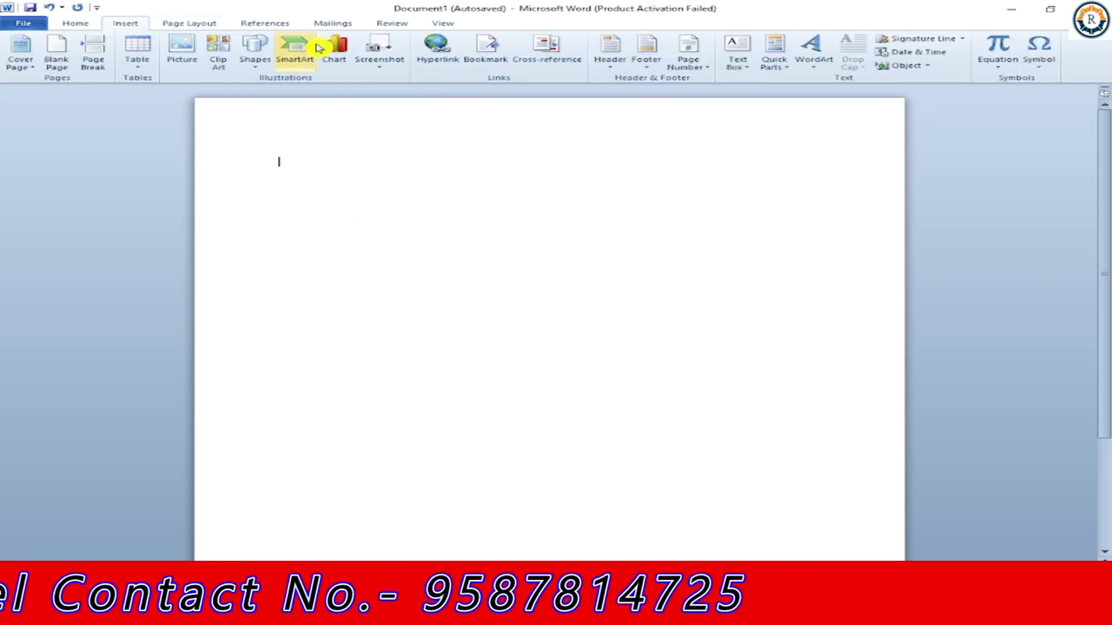
{"action": "left_click", "coordinate": [254, 54]}
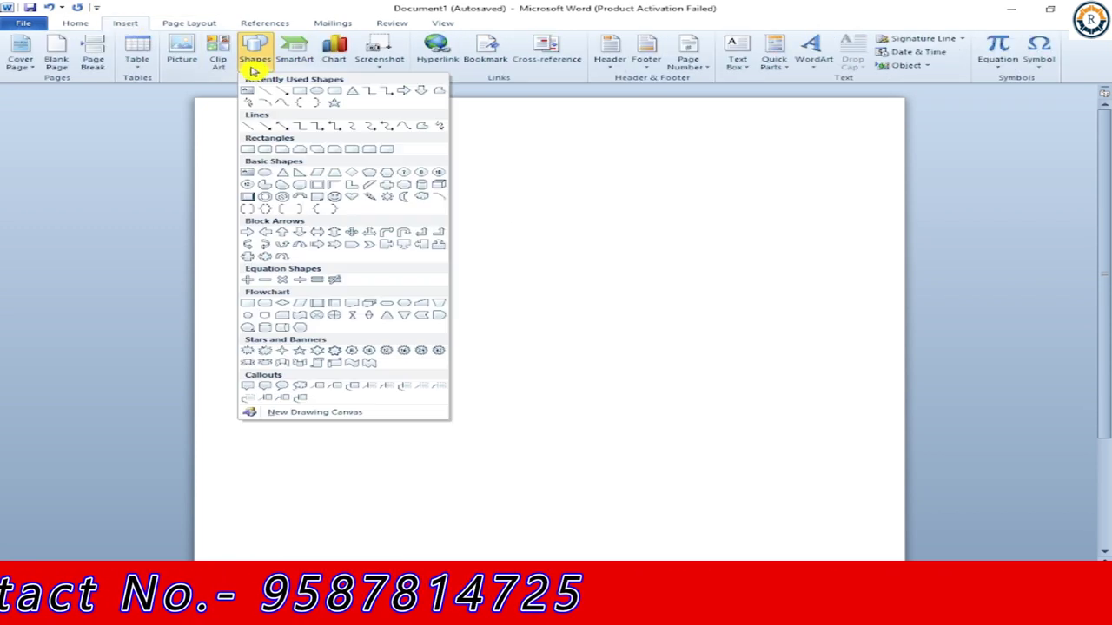
{"action": "left_click", "coordinate": [300, 92]}
{"action": "left_click_drag", "start_coordinate": [276, 158], "coordinate": [387, 225]}
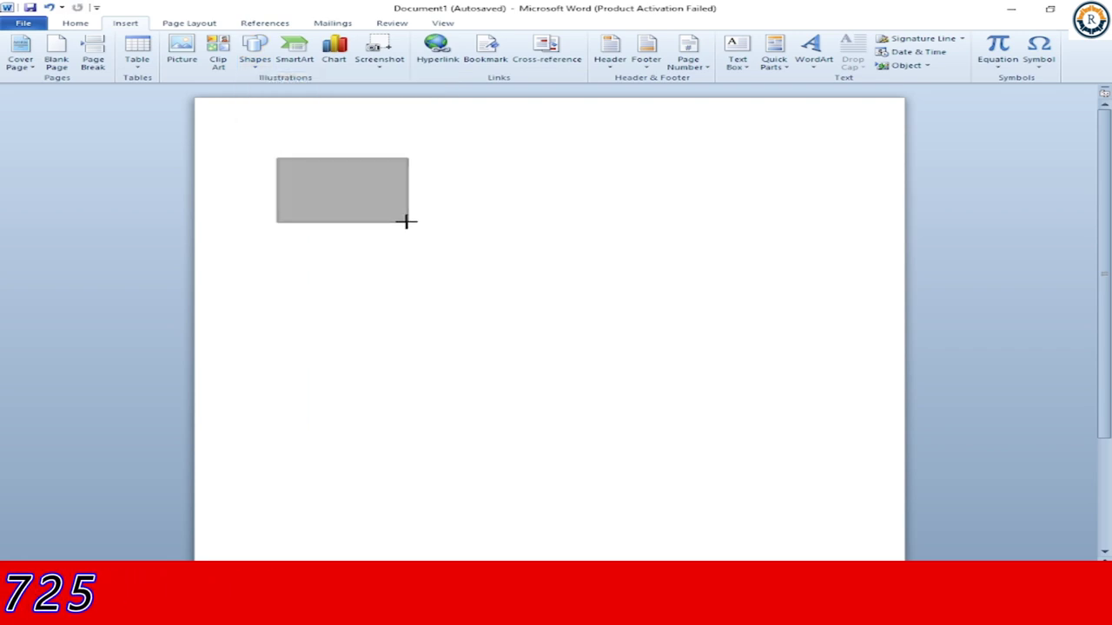
{"action": "left_click", "coordinate": [195, 57]}
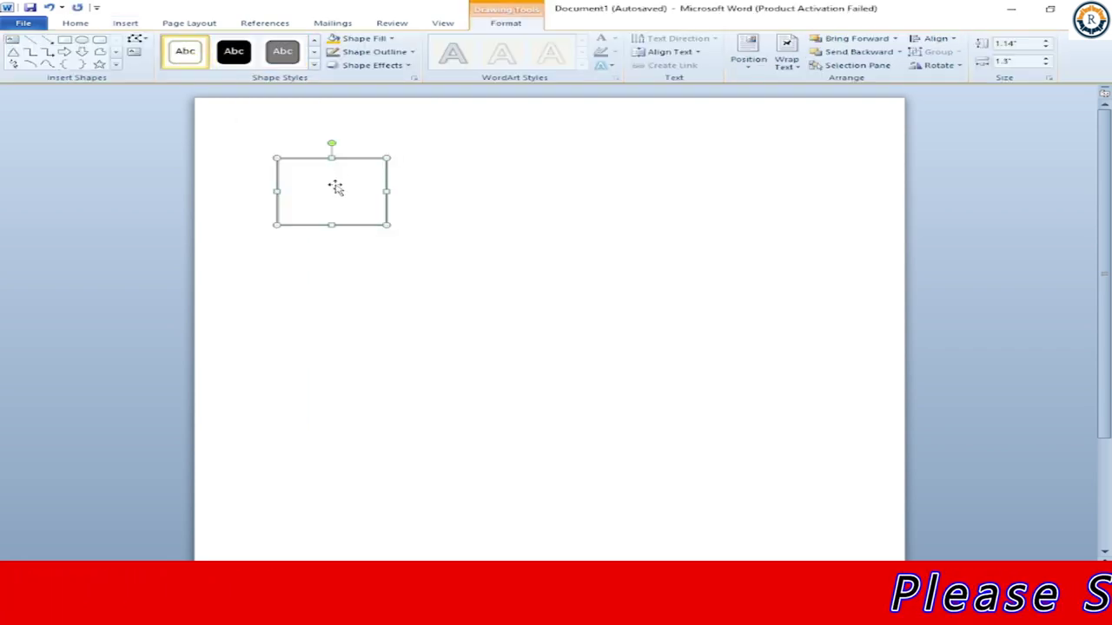
Copy the rectangle and spread three pasted copies across the page.
{"action": "key", "text": "ctrl+c"}
{"action": "key", "text": "ctrl+v"}
{"action": "key", "text": "ctrl+v"}
{"action": "key", "text": "ctrl+v"}
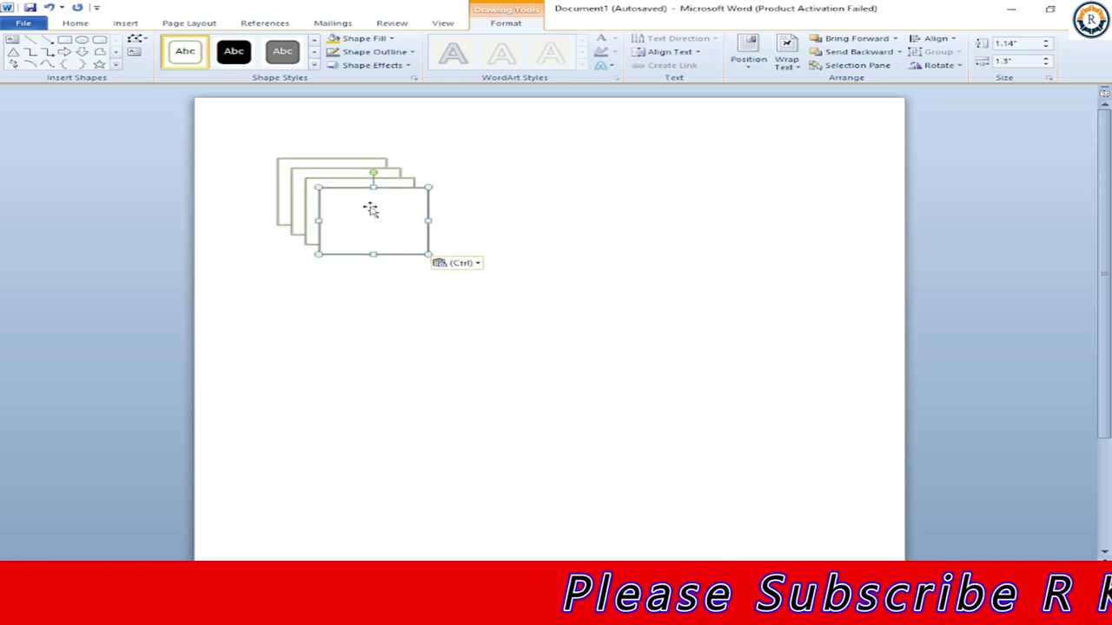
{"action": "left_click_drag", "start_coordinate": [367, 206], "coordinate": [516, 238]}
{"action": "left_click_drag", "start_coordinate": [389, 222], "coordinate": [548, 343]}
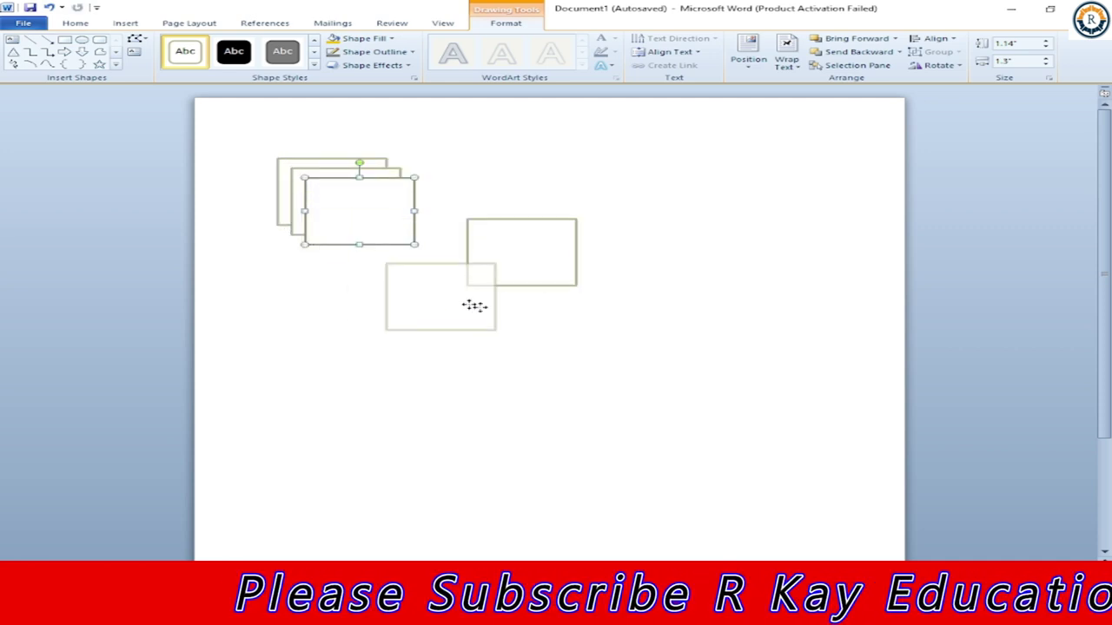
{"action": "mouse_move", "coordinate": [345, 200]}
{"action": "left_mouse_down"}
{"action": "mouse_move", "coordinate": [734, 284]}
{"action": "mouse_move", "coordinate": [720, 289]}
{"action": "left_mouse_up"}
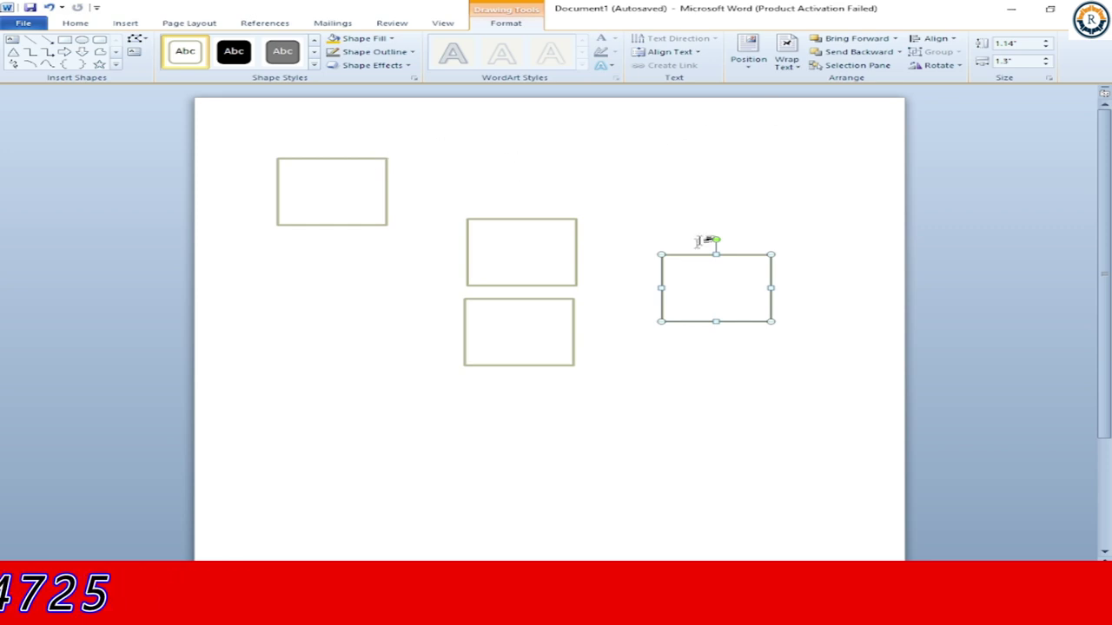
{"action": "left_click", "coordinate": [525, 170]}
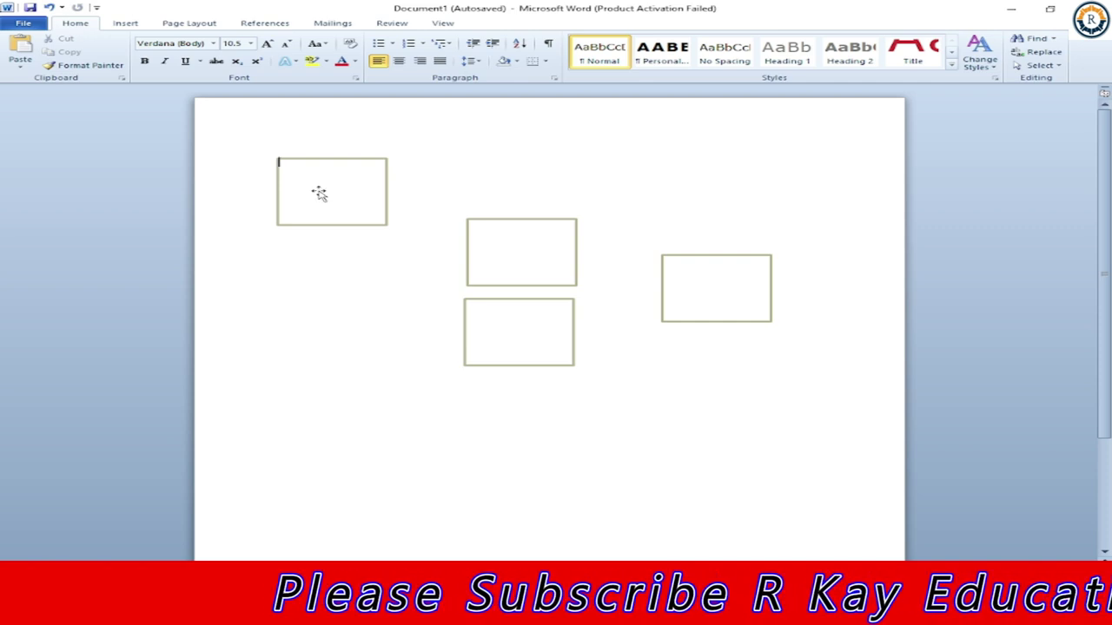
Select all four rectangles and align their tops.
{"action": "left_click", "coordinate": [318, 193]}
{"action": "left_click", "coordinate": [529, 267], "text": "shift"}
{"action": "left_click", "coordinate": [563, 307], "text": "shift"}
{"action": "left_click", "coordinate": [699, 286], "text": "shift"}
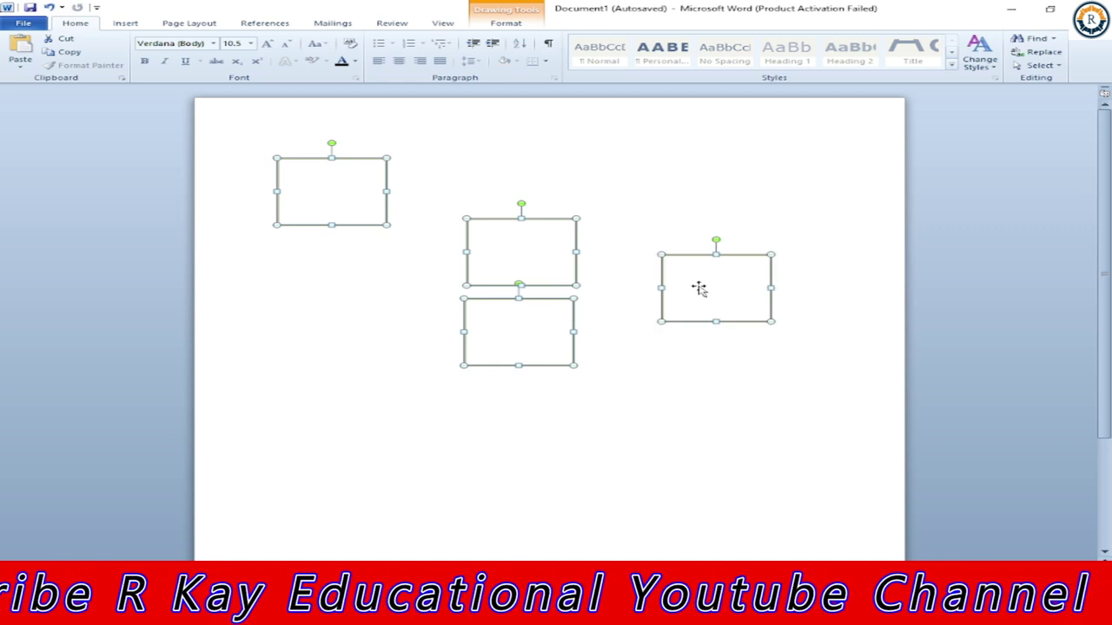
{"action": "left_click", "coordinate": [187, 26]}
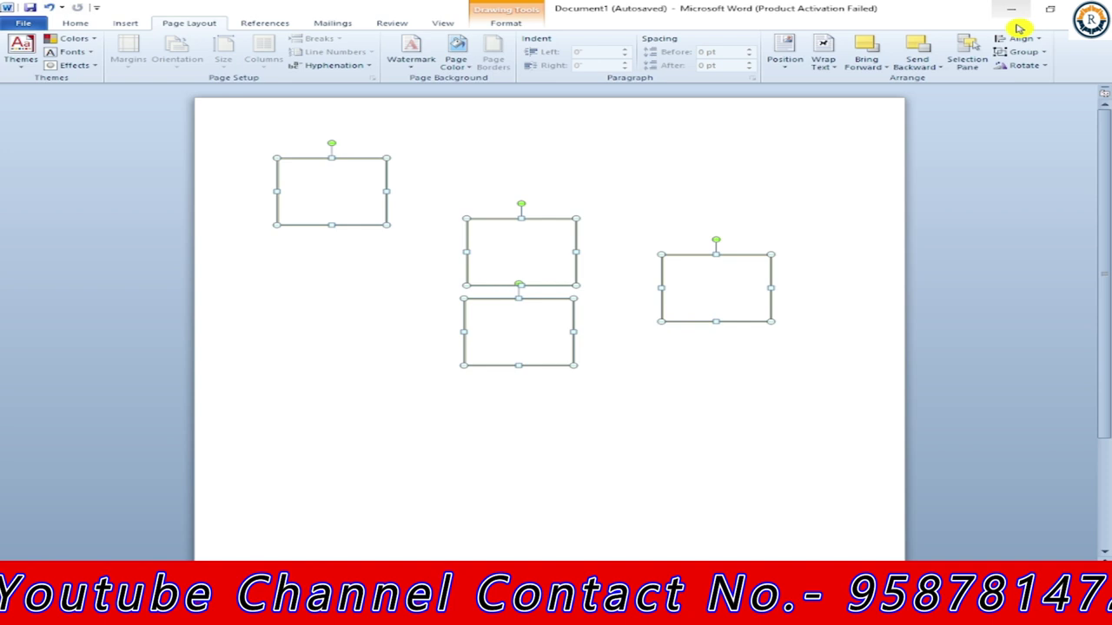
{"action": "left_click", "coordinate": [1035, 43]}
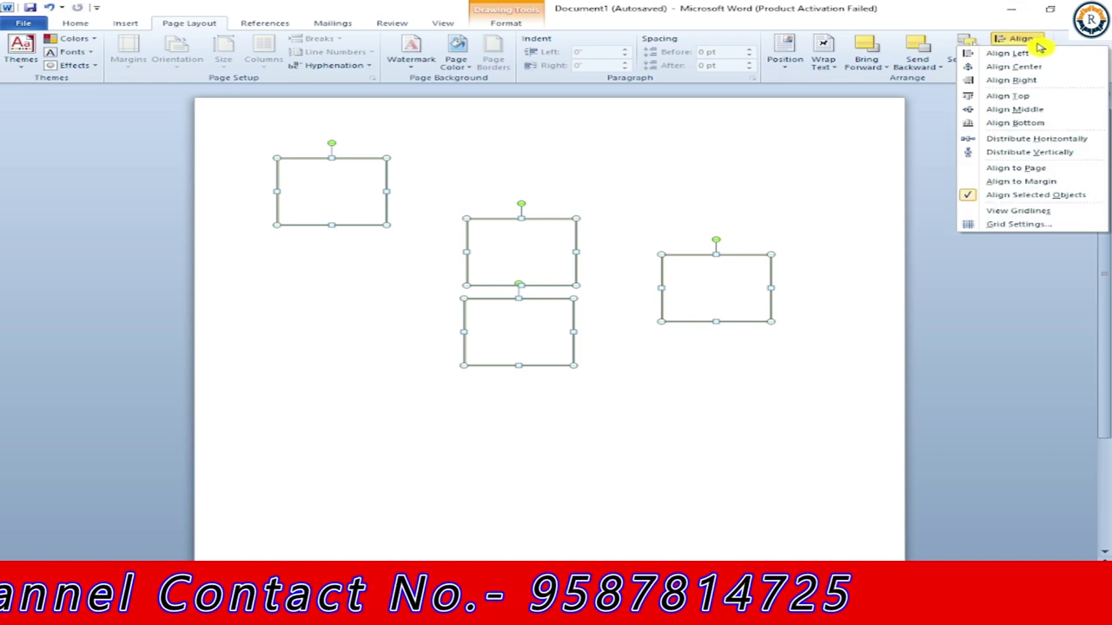
{"action": "left_click", "coordinate": [1024, 97]}
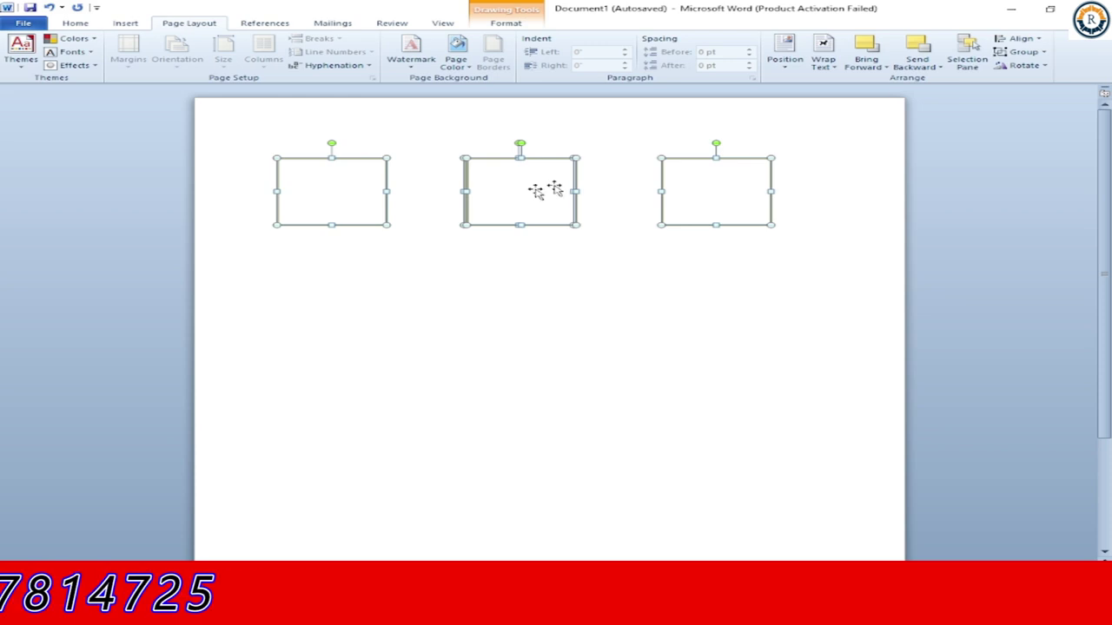
Distribute the four rectangles evenly from left to right.
{"action": "left_click", "coordinate": [1036, 41]}
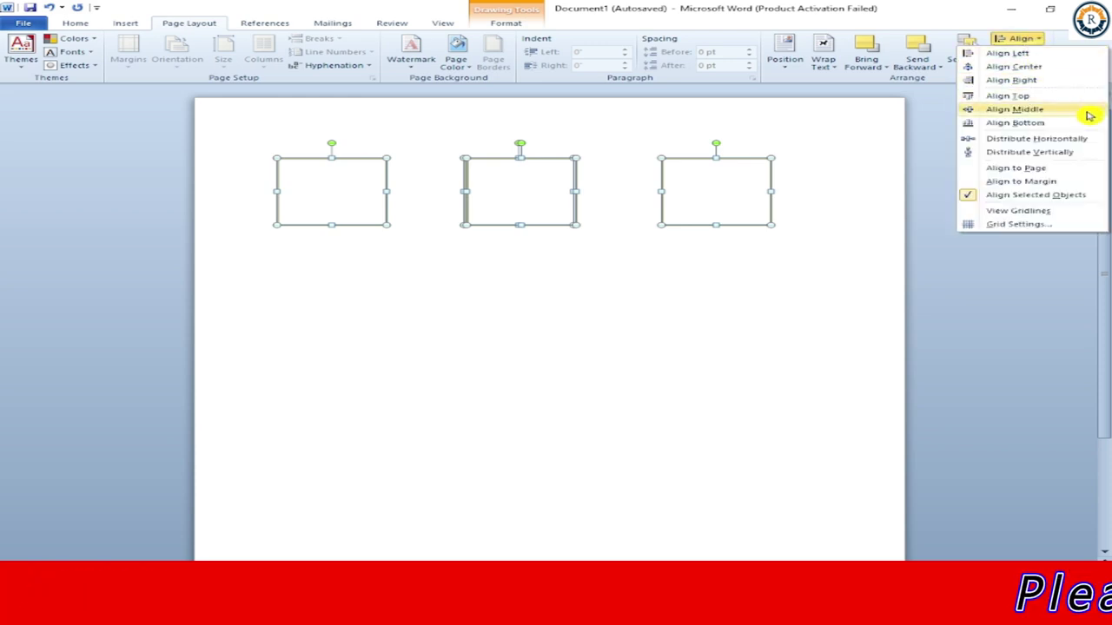
{"action": "left_click", "coordinate": [1065, 140]}
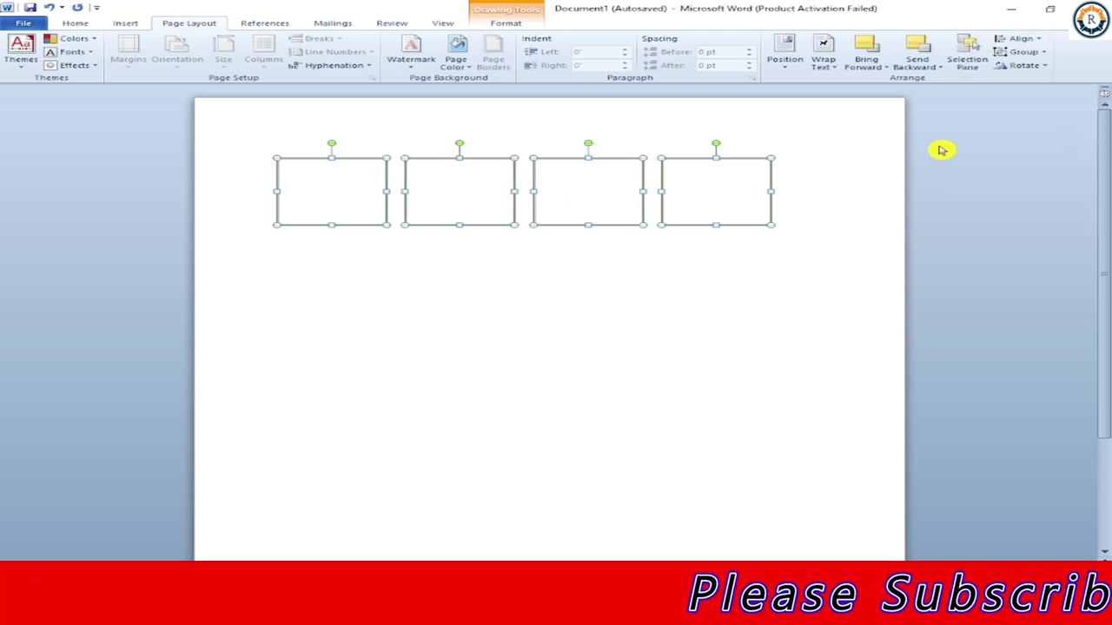
{"action": "key", "text": "ctrl+z"}
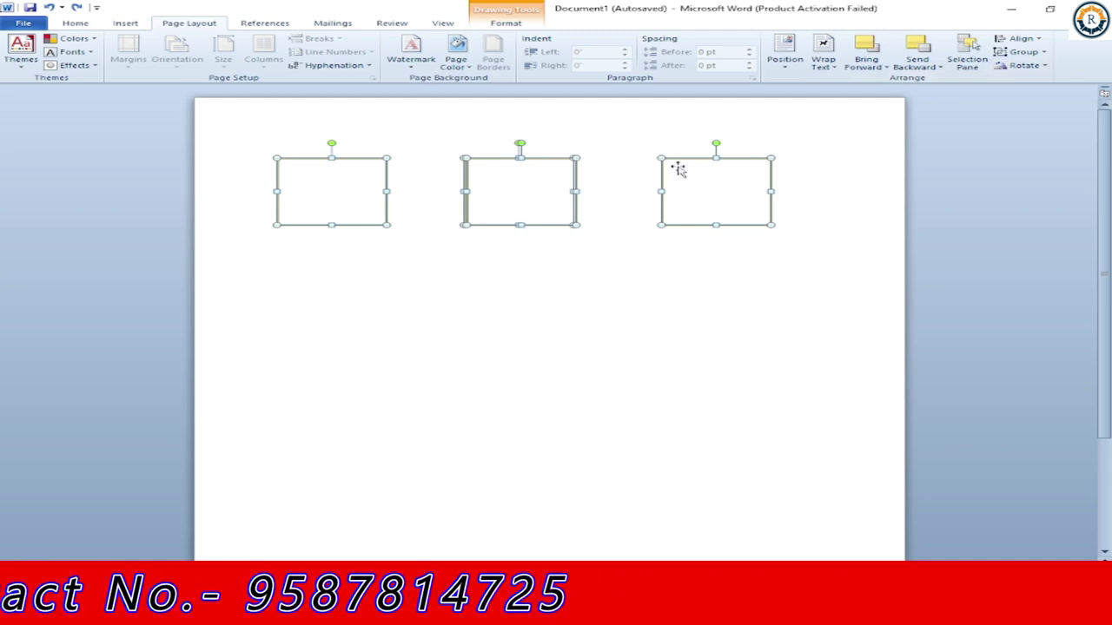
{"action": "left_click", "coordinate": [1019, 39]}
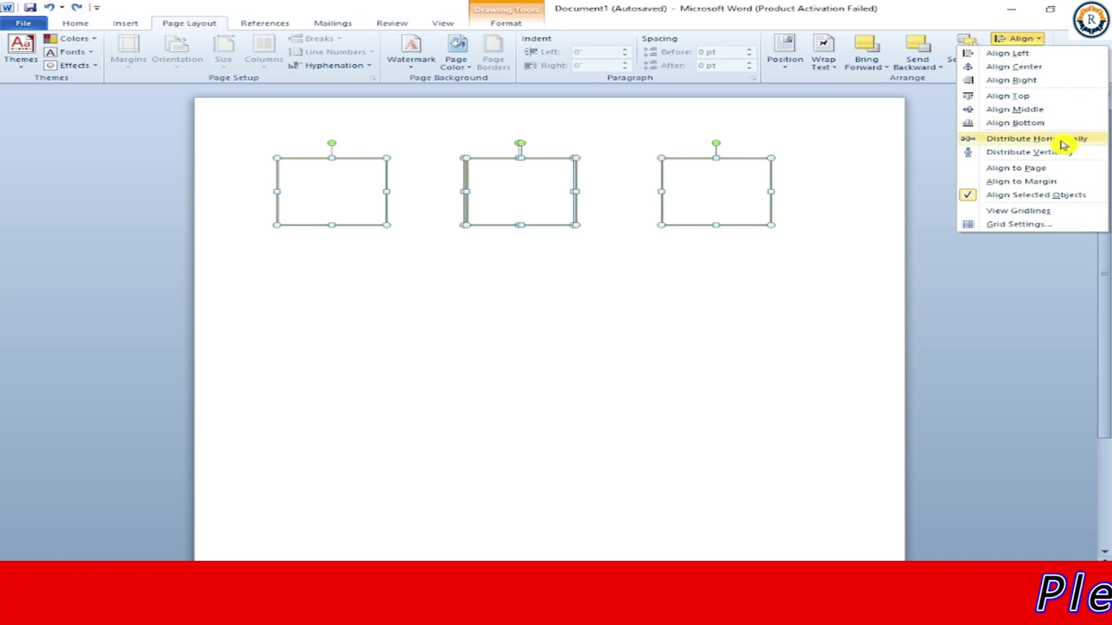
{"action": "left_click", "coordinate": [1061, 142]}
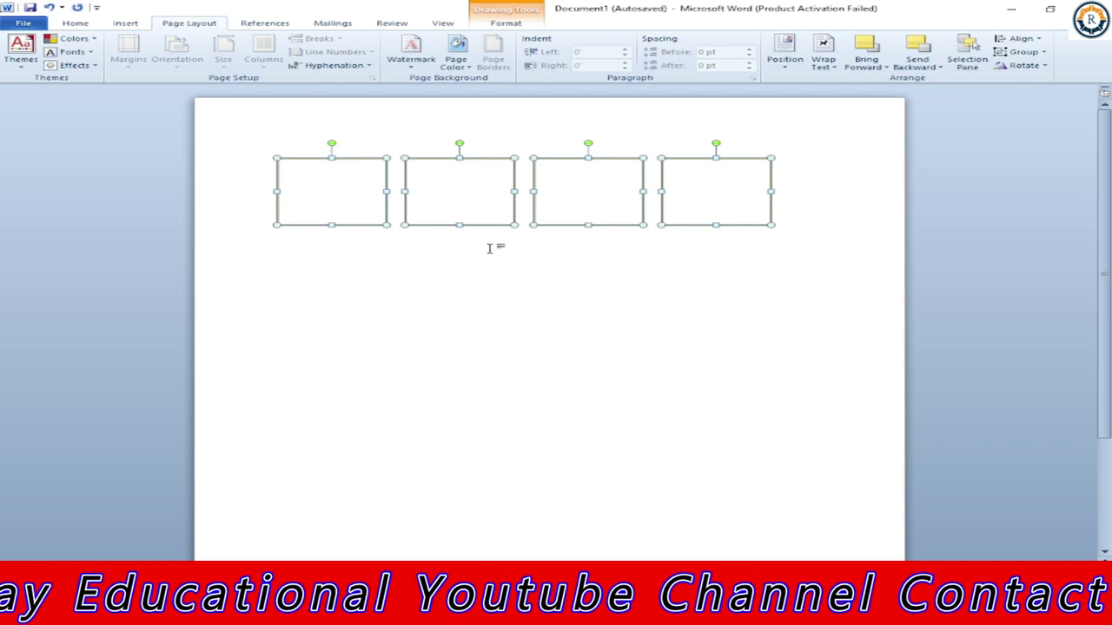
{"action": "left_click", "coordinate": [1018, 38]}
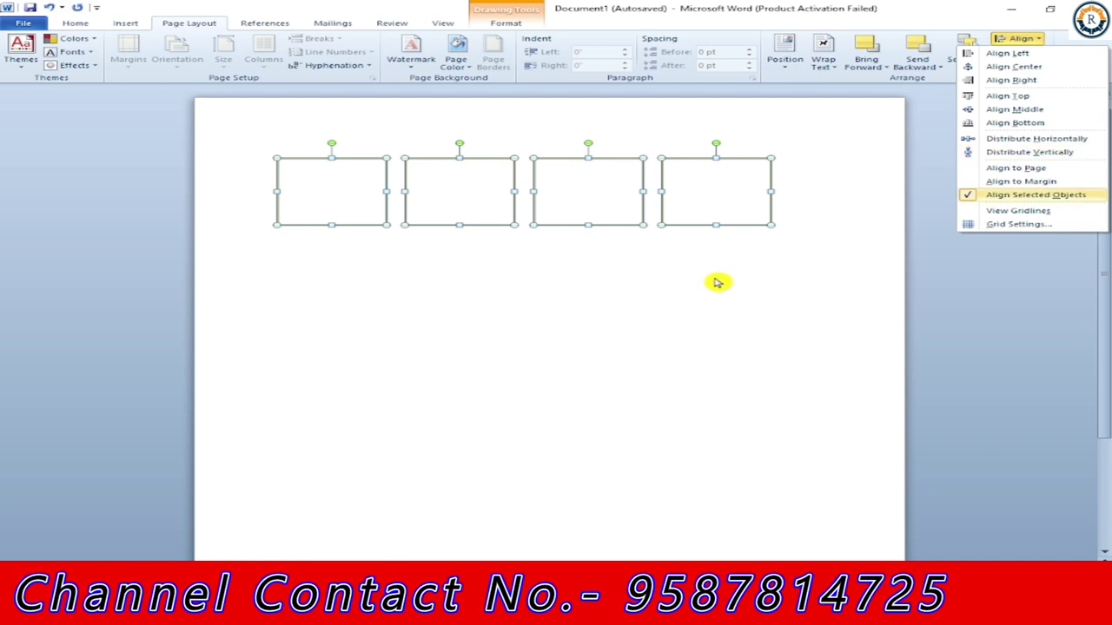
{"action": "left_click", "coordinate": [683, 290]}
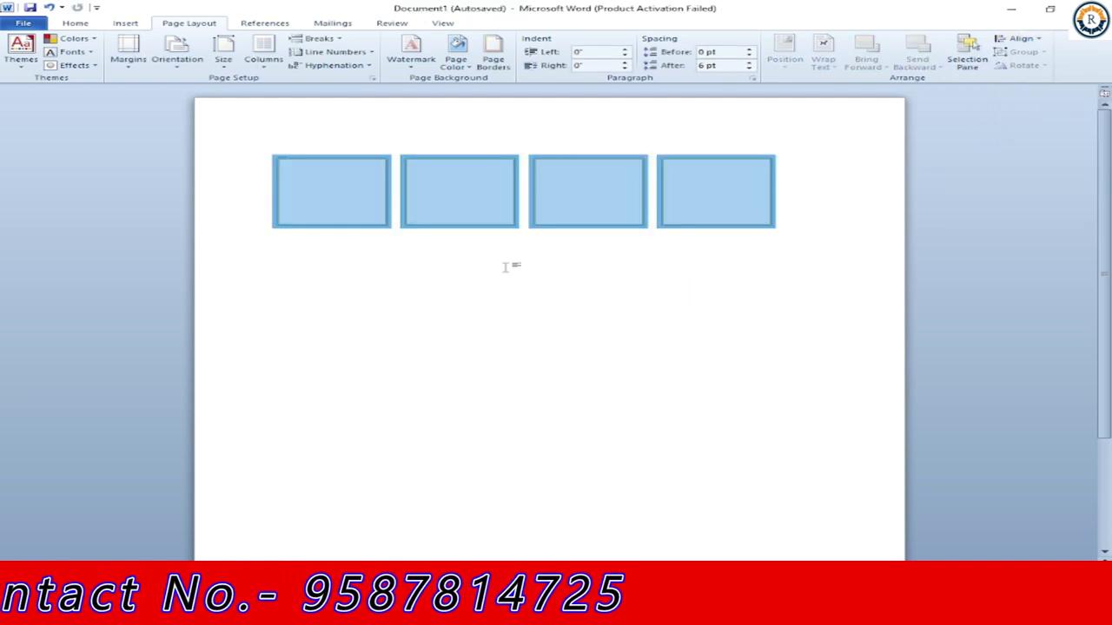
Paste three copies of the rectangle and scatter them across the page.
{"action": "left_click", "coordinate": [131, 24]}
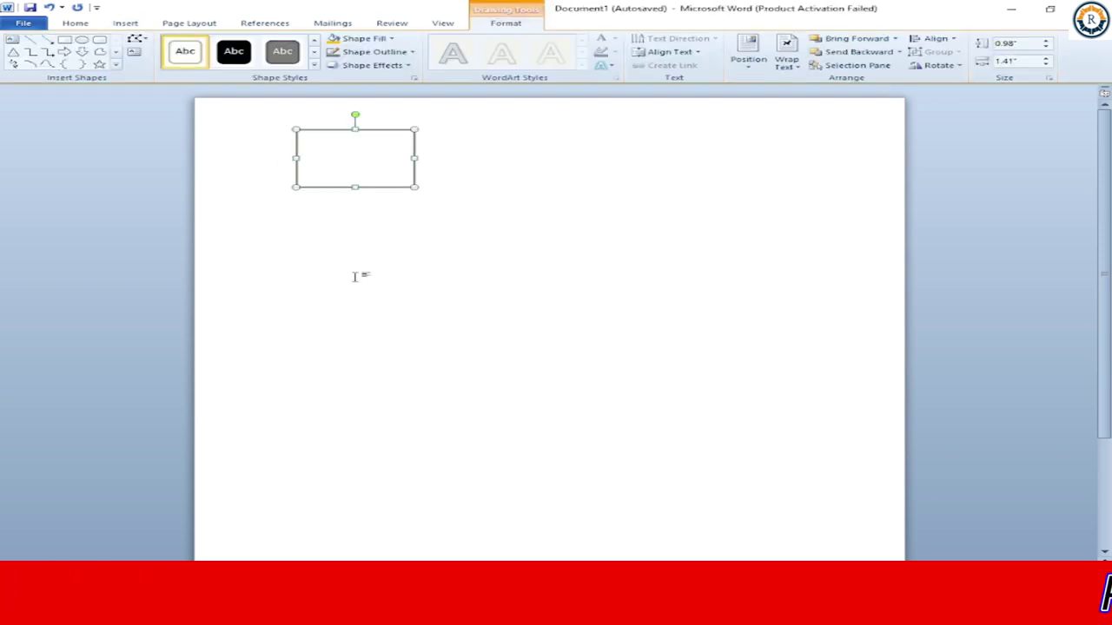
{"action": "key", "text": "ctrl+v"}
{"action": "key", "text": "ctrl+v"}
{"action": "key", "text": "ctrl+v"}
{"action": "mouse_move", "coordinate": [377, 194]}
{"action": "left_mouse_down"}
{"action": "mouse_move", "coordinate": [571, 287]}
{"action": "mouse_move", "coordinate": [356, 293]}
{"action": "left_mouse_up"}
{"action": "left_click_drag", "start_coordinate": [346, 185], "coordinate": [471, 402]}
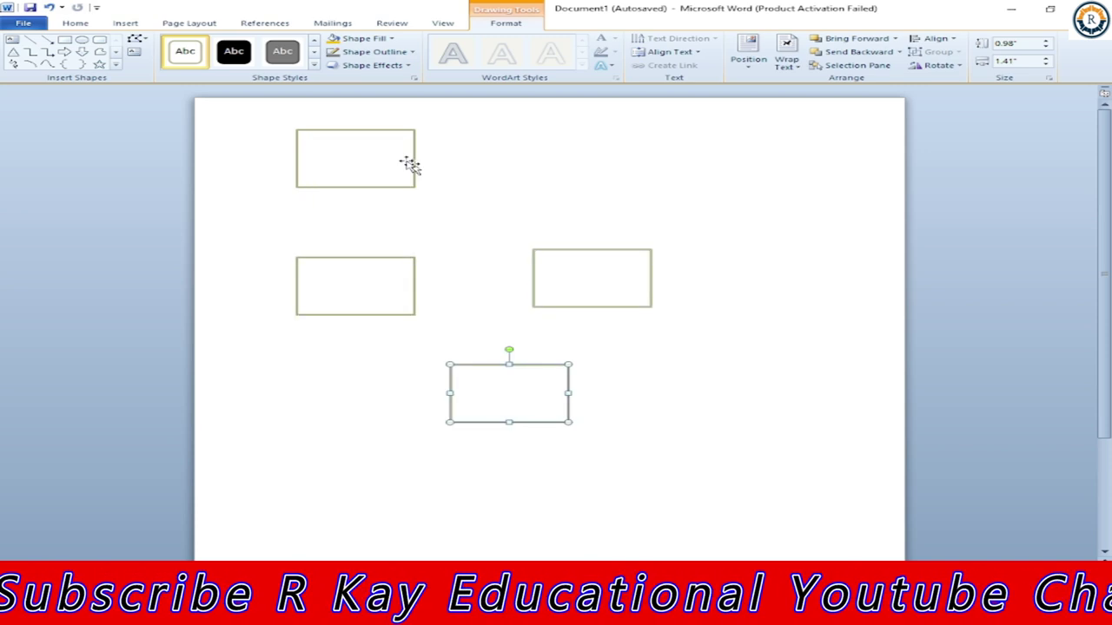
{"action": "left_click", "coordinate": [475, 146]}
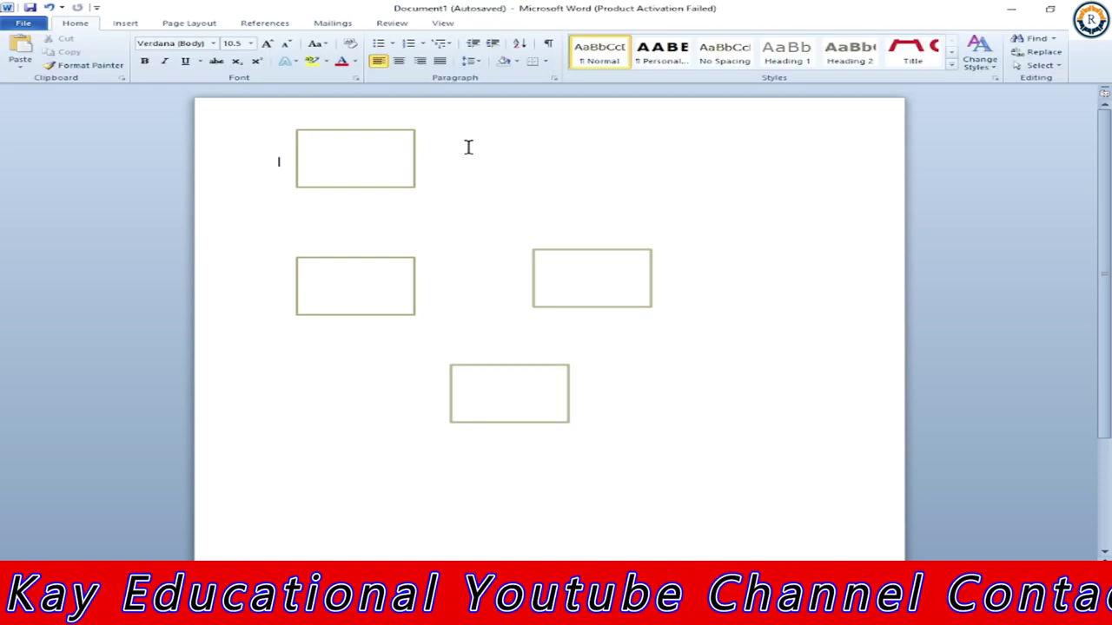
Select all four rectangles, align their left edges, and distribute them vertically.
{"action": "left_click", "coordinate": [359, 154]}
{"action": "left_click", "coordinate": [380, 290], "text": "shift"}
{"action": "left_click", "coordinate": [557, 280], "text": "shift"}
{"action": "left_click", "coordinate": [515, 390], "text": "shift"}
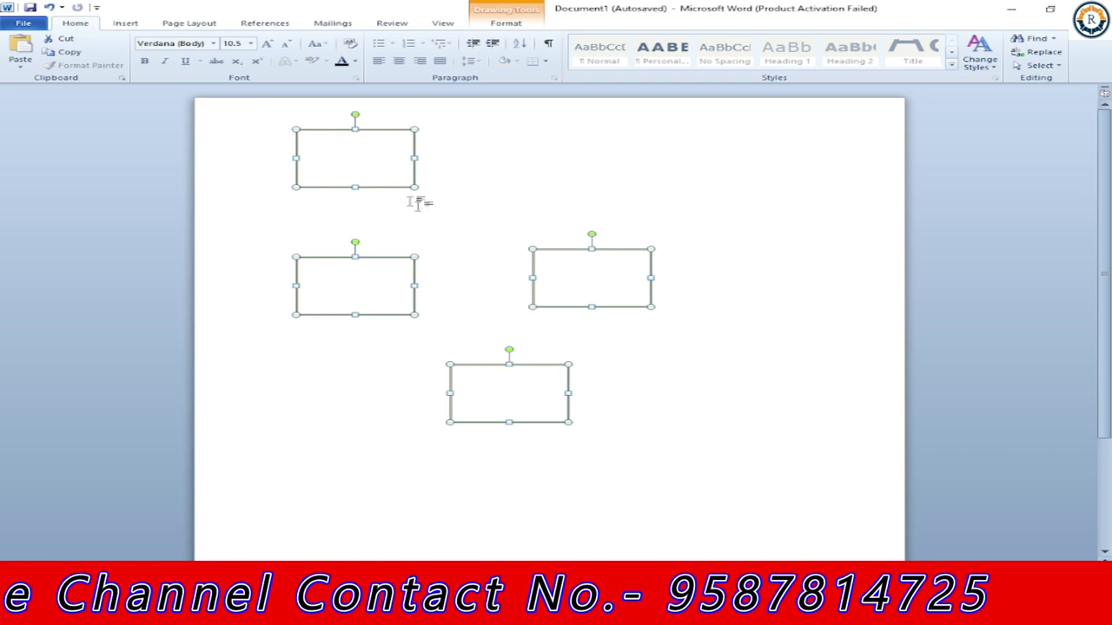
{"action": "left_click", "coordinate": [199, 24]}
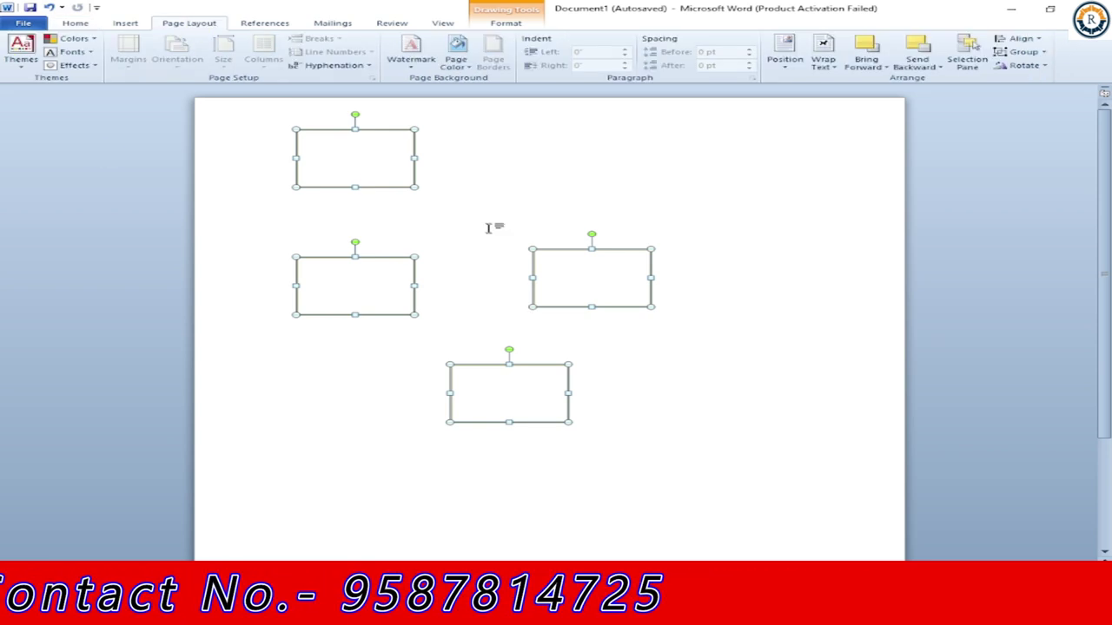
{"action": "left_click", "coordinate": [1045, 41]}
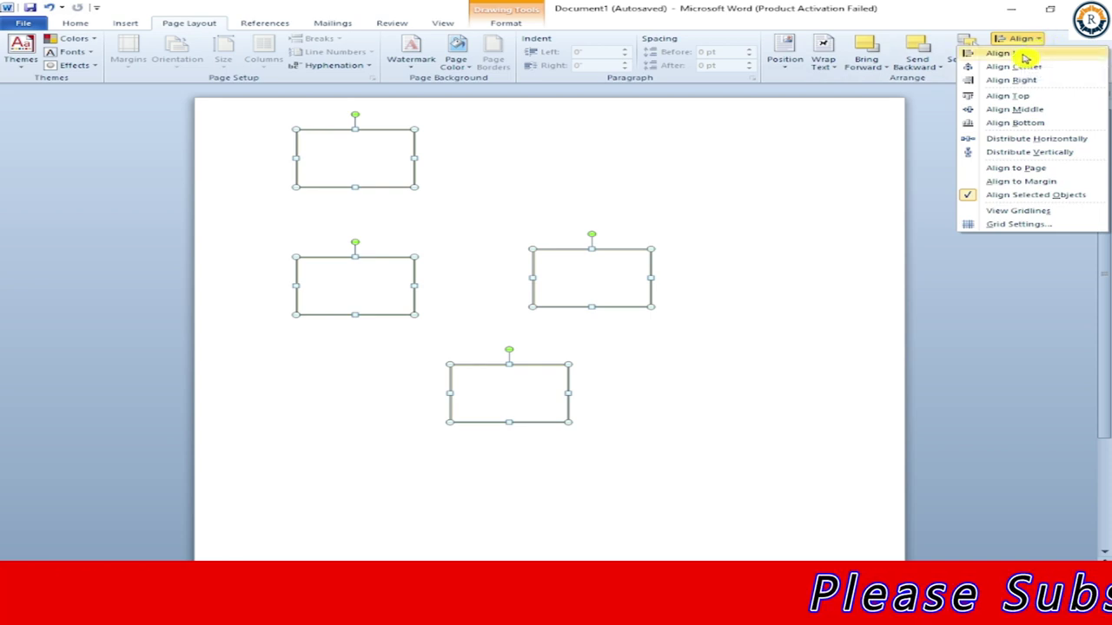
{"action": "left_click", "coordinate": [1025, 56]}
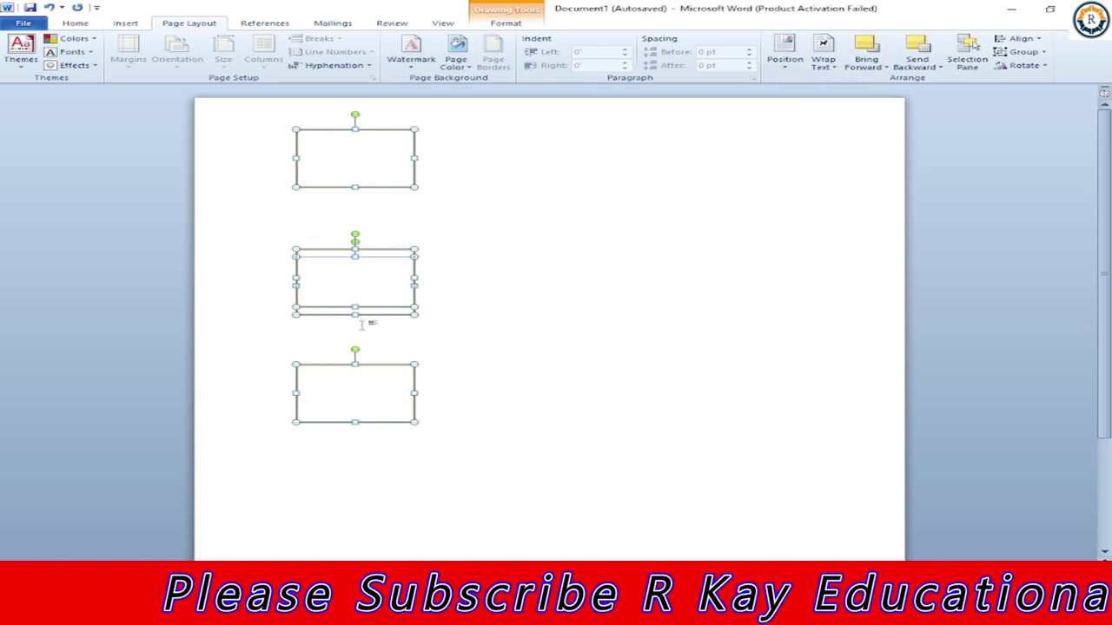
{"action": "left_click", "coordinate": [1018, 38]}
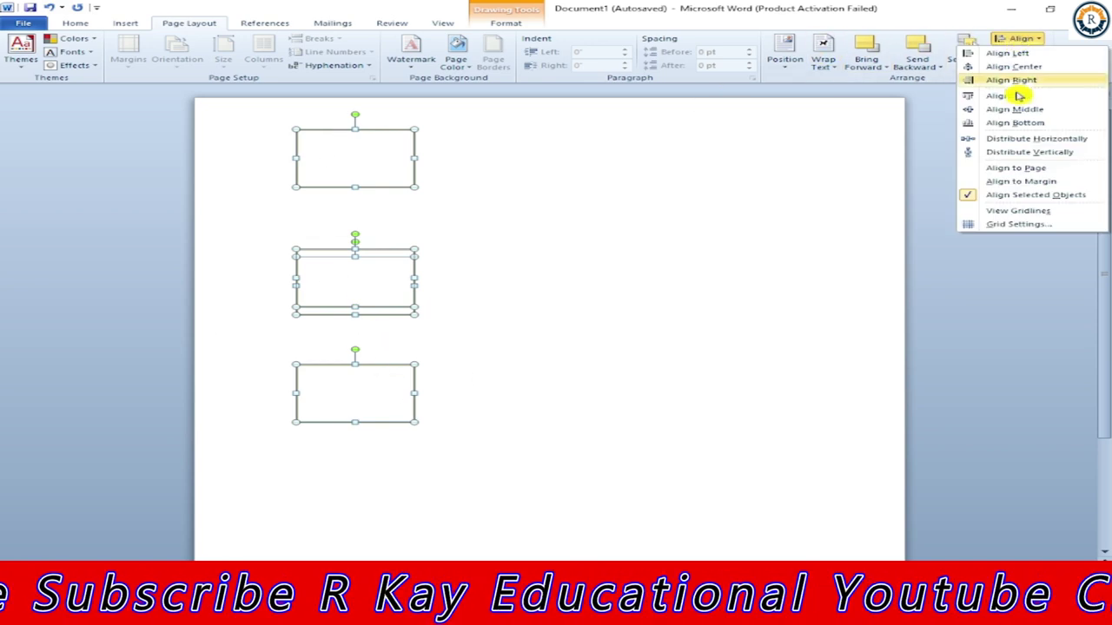
{"action": "left_click", "coordinate": [1066, 155]}
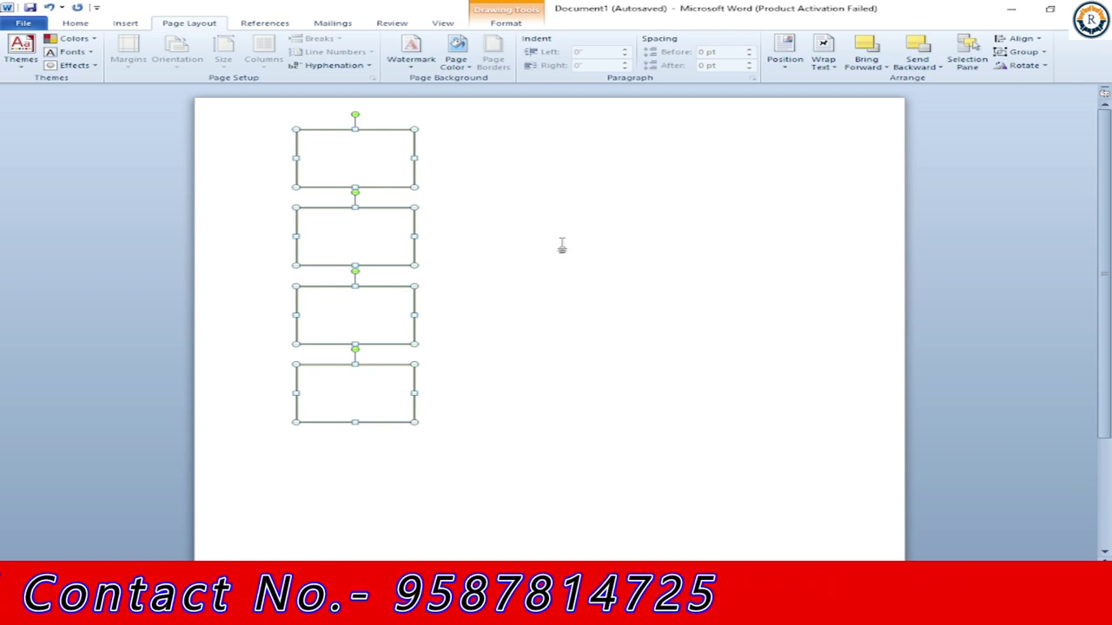
{"action": "left_click", "coordinate": [1028, 38]}
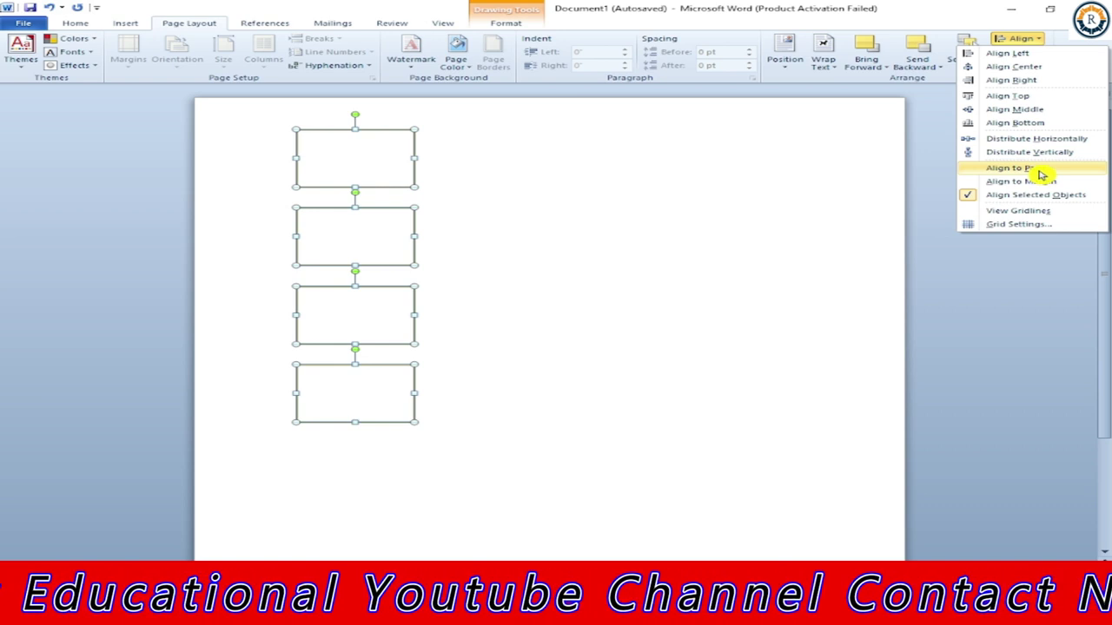
Try Align Left, Right, Center and Top on the boxes, undoing the top alignment.
{"action": "left_click", "coordinate": [1039, 171]}
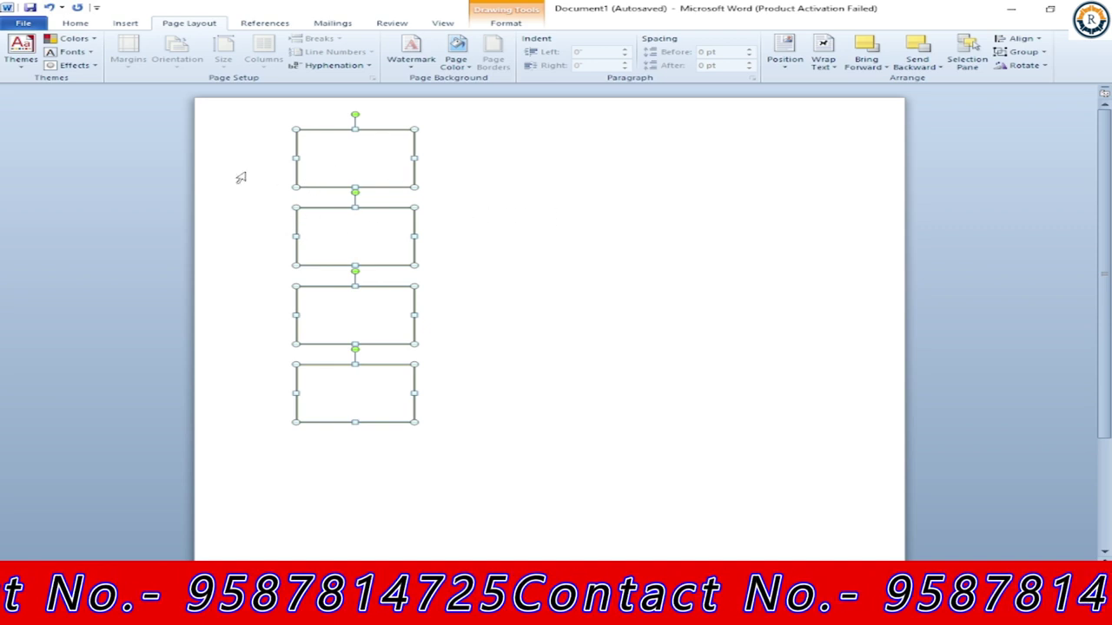
{"action": "left_click", "coordinate": [1023, 39]}
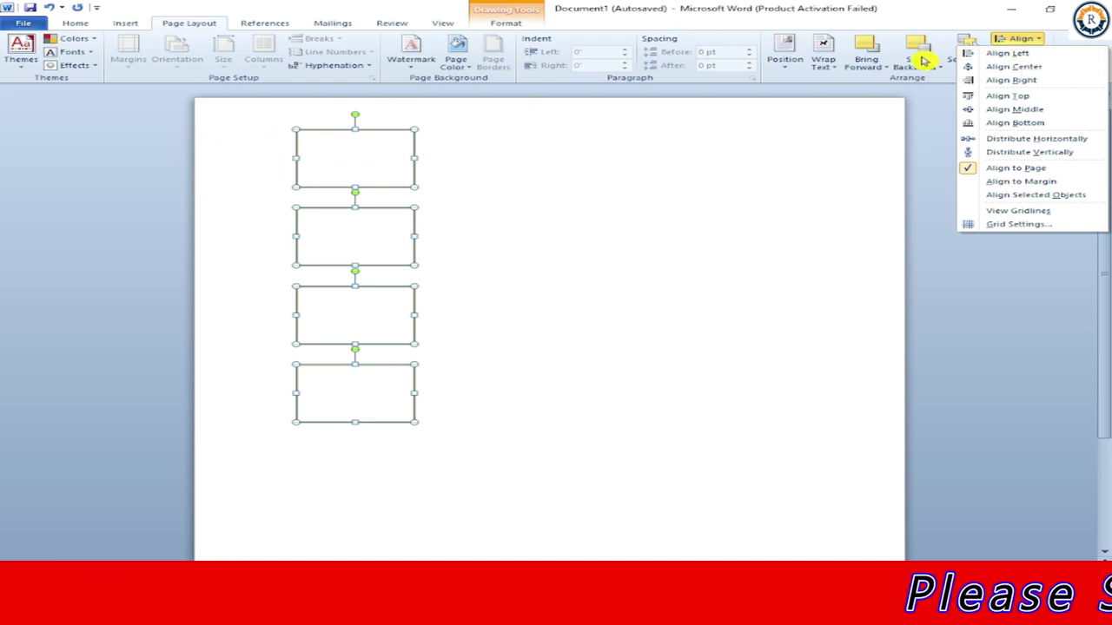
{"action": "left_click", "coordinate": [1012, 54]}
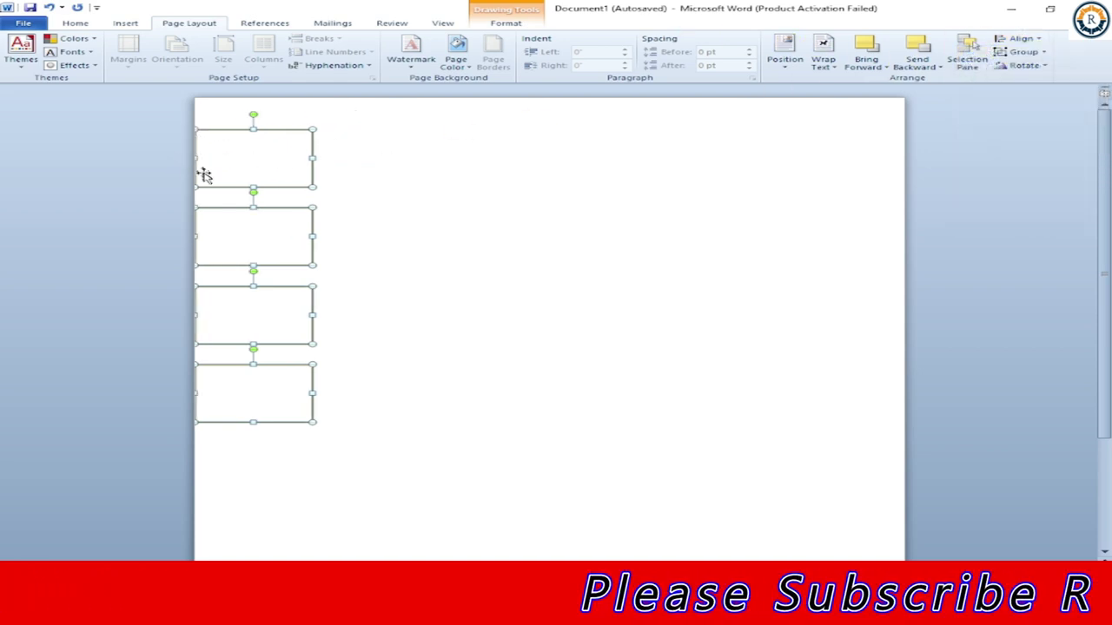
{"action": "left_click", "coordinate": [1040, 46]}
{"action": "left_click", "coordinate": [1037, 82]}
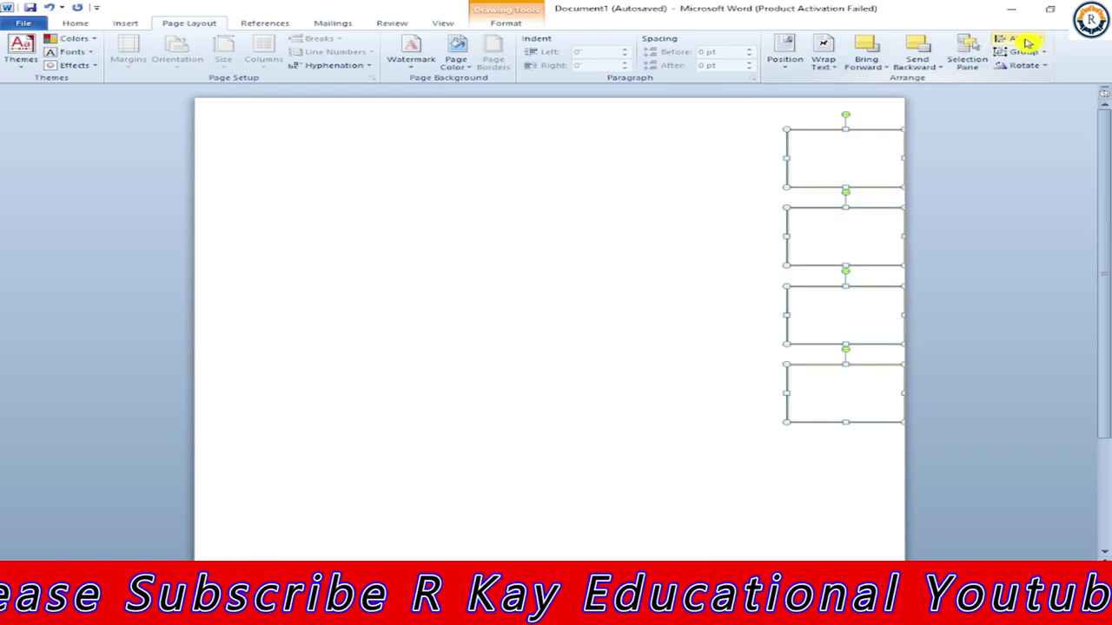
{"action": "left_click", "coordinate": [1027, 43]}
{"action": "left_click", "coordinate": [1018, 68]}
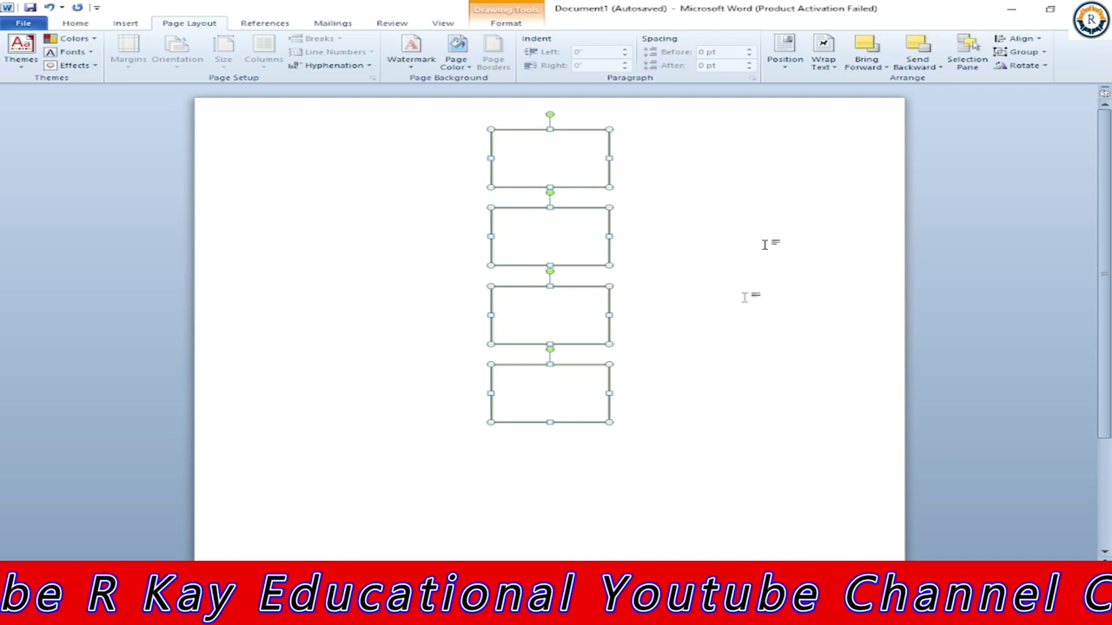
{"action": "left_click", "coordinate": [1040, 45]}
{"action": "left_click", "coordinate": [1023, 97]}
{"action": "key", "text": "ctrl+z"}
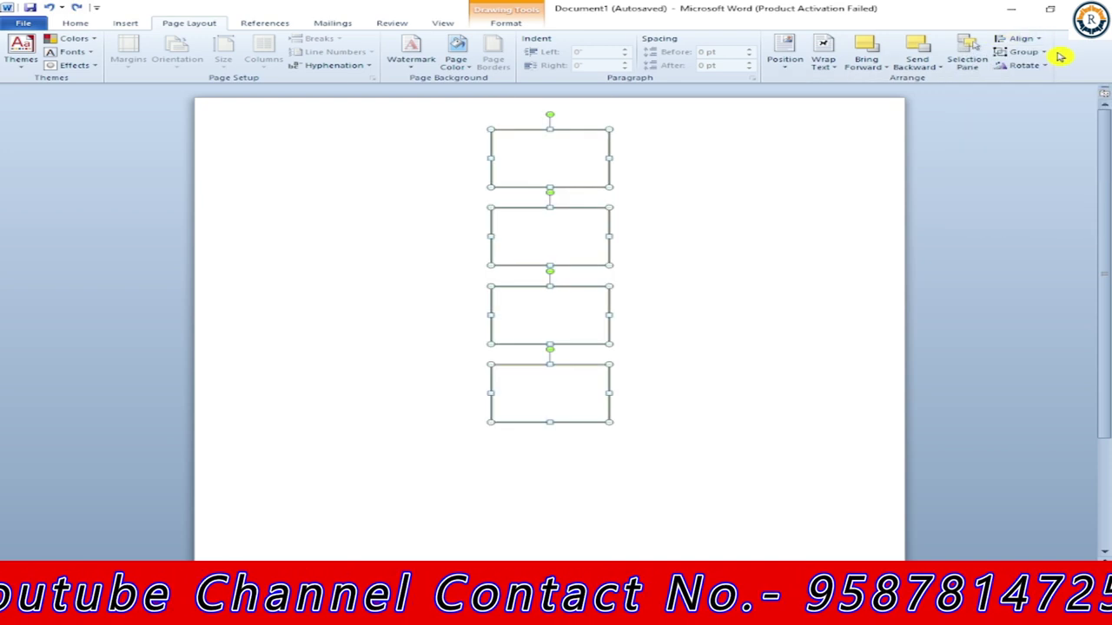
Switch to Align to Margin and align the boxes to the left margin.
{"action": "left_click", "coordinate": [1030, 41]}
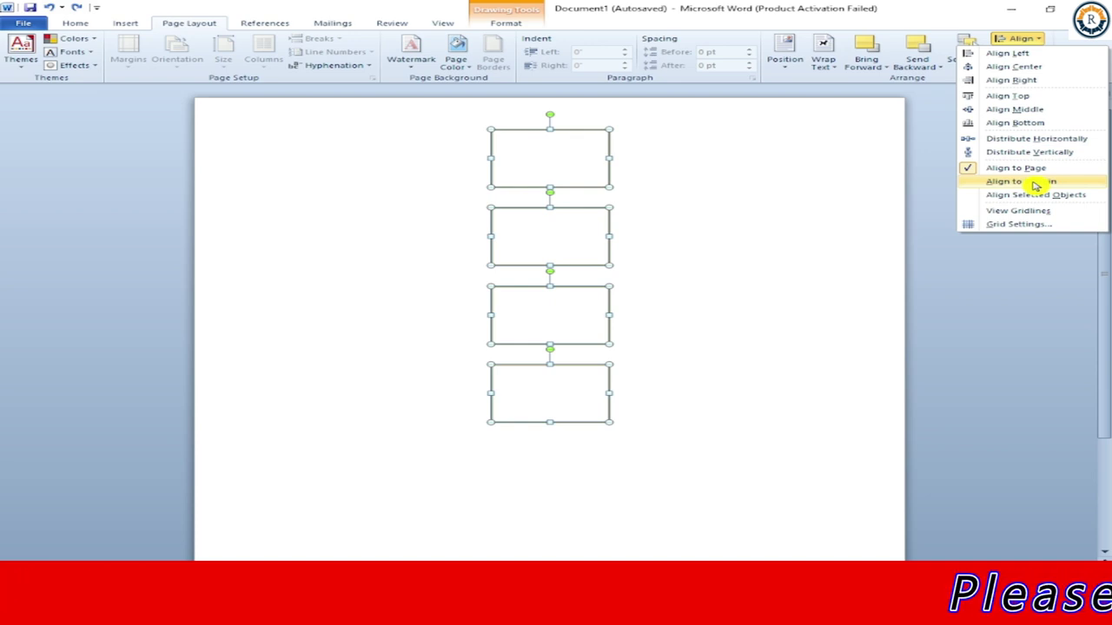
{"action": "left_click", "coordinate": [1036, 182]}
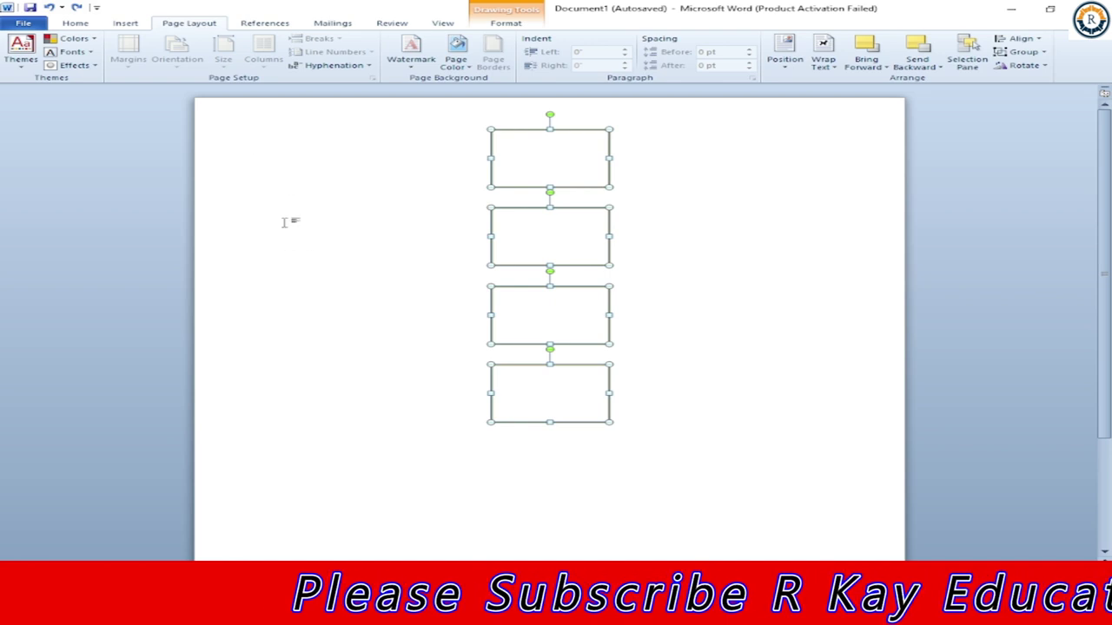
{"action": "left_click", "coordinate": [1021, 38]}
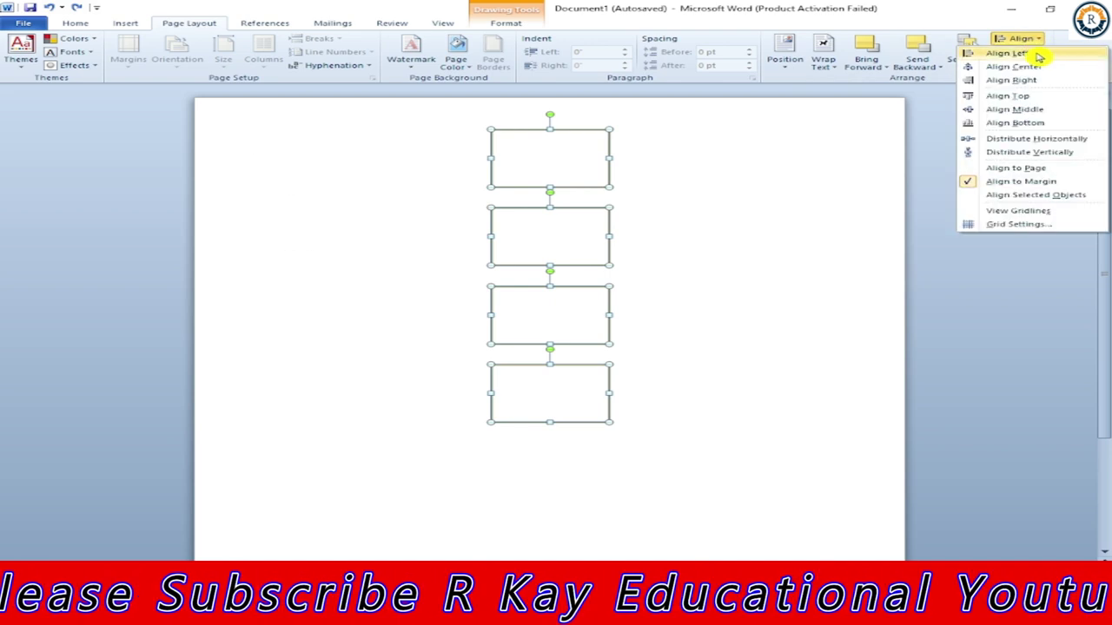
{"action": "left_click", "coordinate": [1039, 57]}
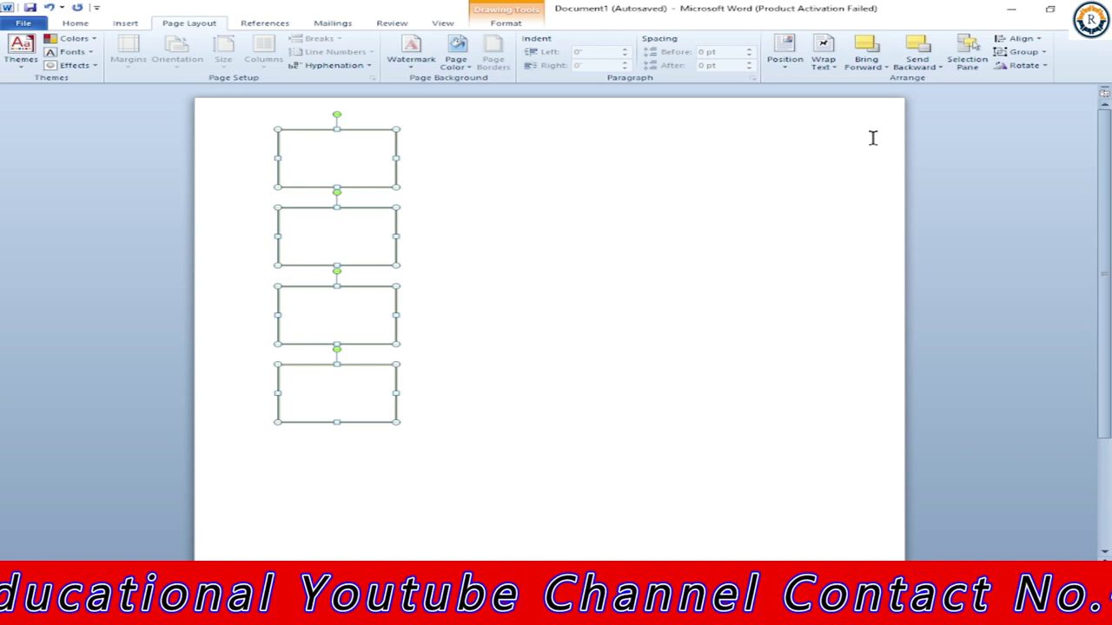
Turn on View Gridlines from the Align menu to show the drawing grid.
{"action": "left_click", "coordinate": [1033, 40]}
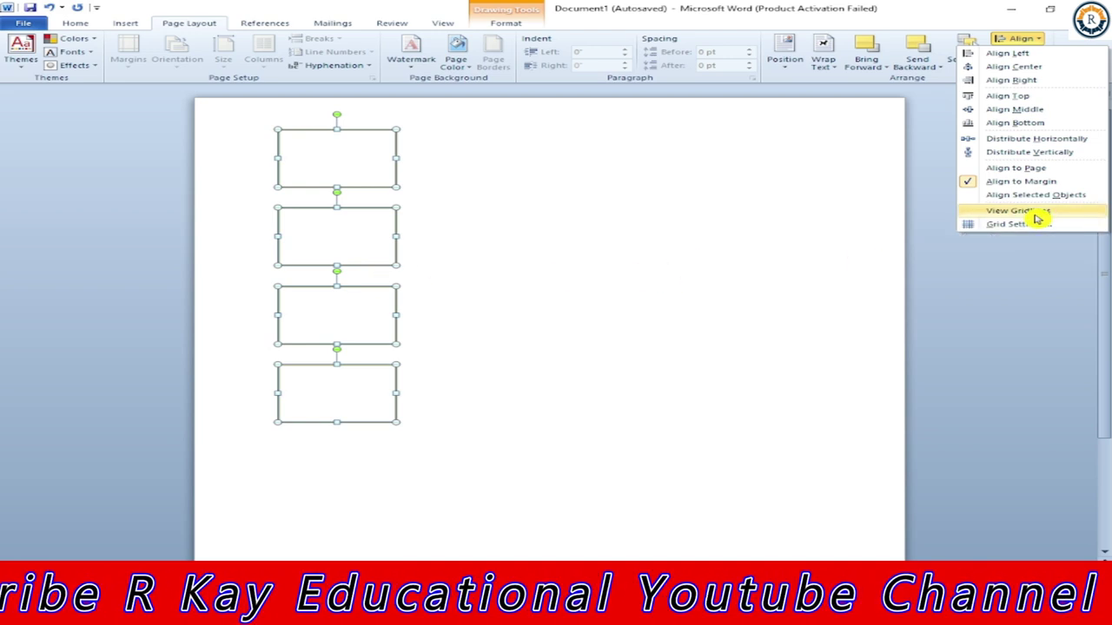
{"action": "left_click", "coordinate": [1017, 210]}
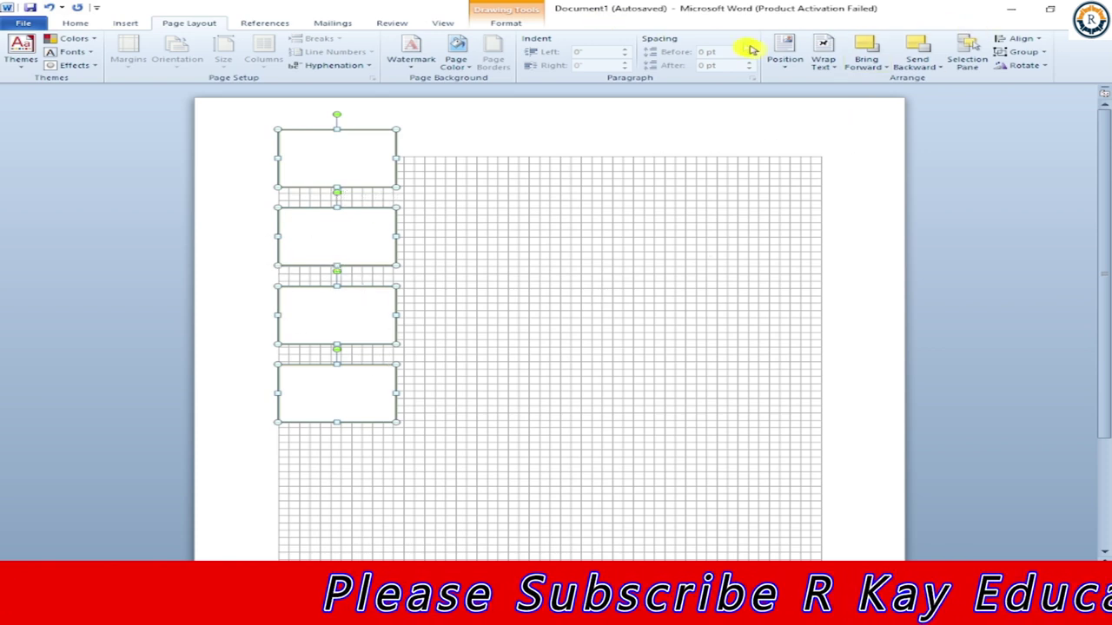
{"action": "left_click", "coordinate": [1034, 42]}
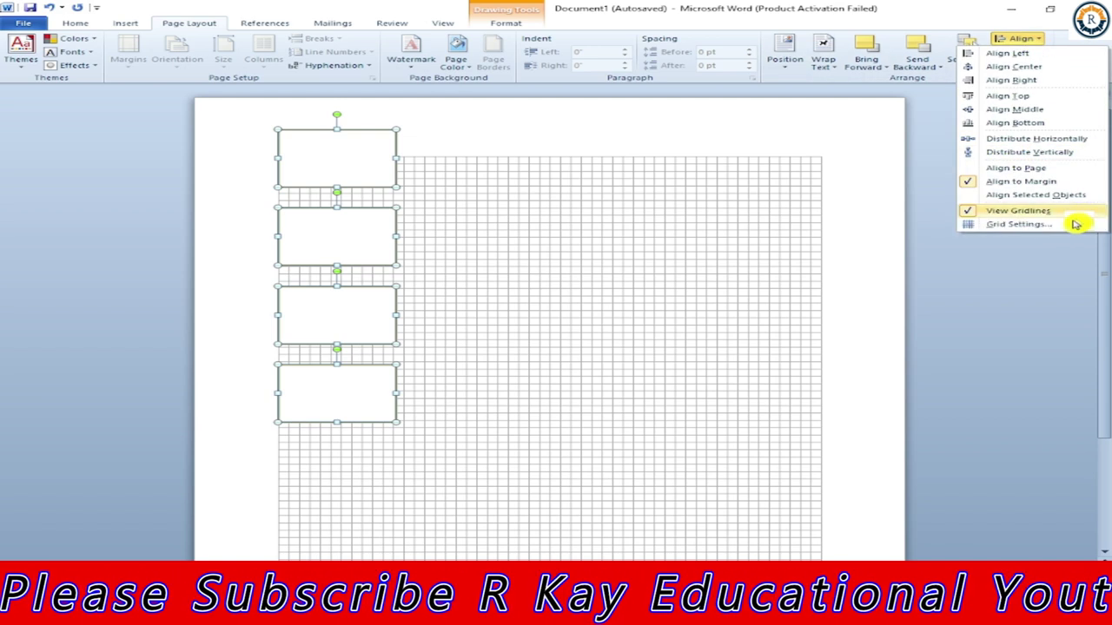
Set the drawing grid's horizontal spacing to 0.4 in the Drawing Grid dialog.
{"action": "left_click", "coordinate": [1047, 232]}
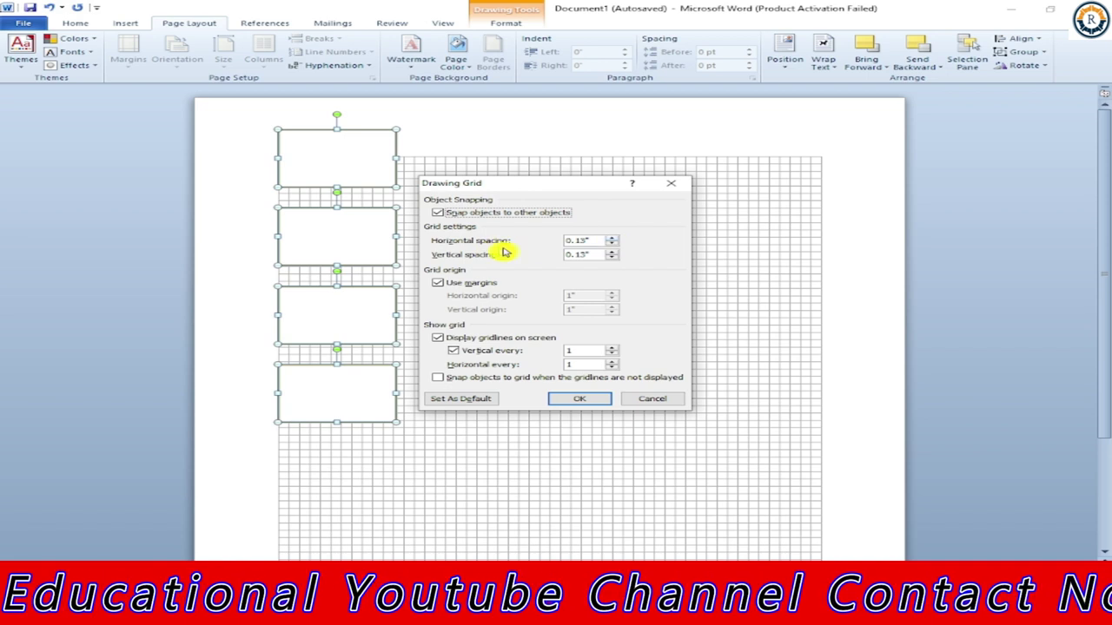
{"action": "key", "text": "Tab"}
{"action": "type", "text": "0.4"}
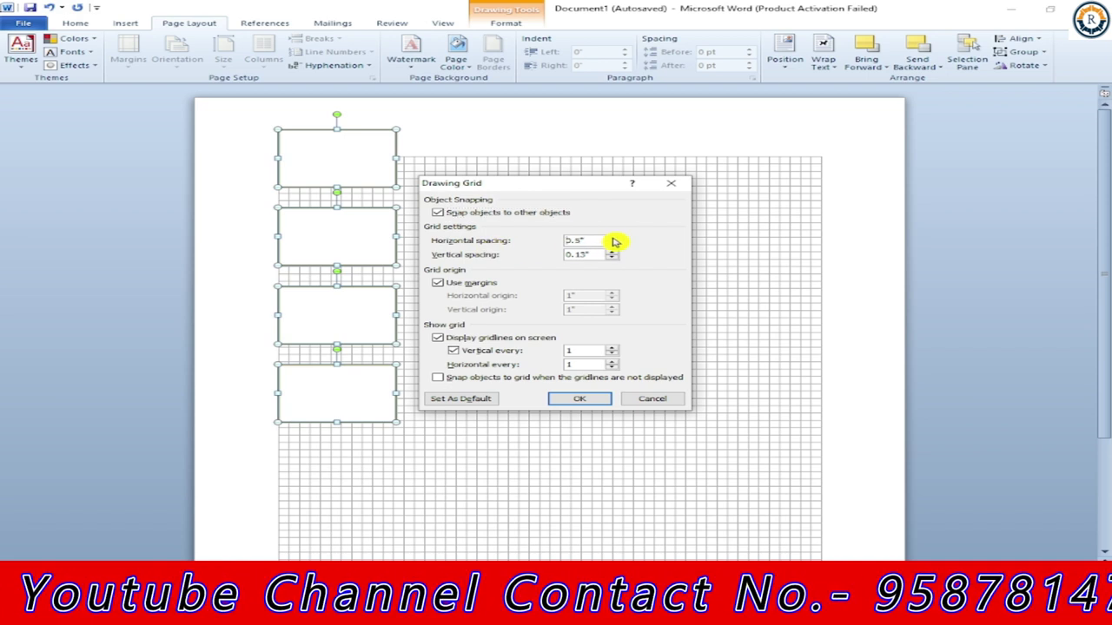
{"action": "left_click", "coordinate": [582, 400]}
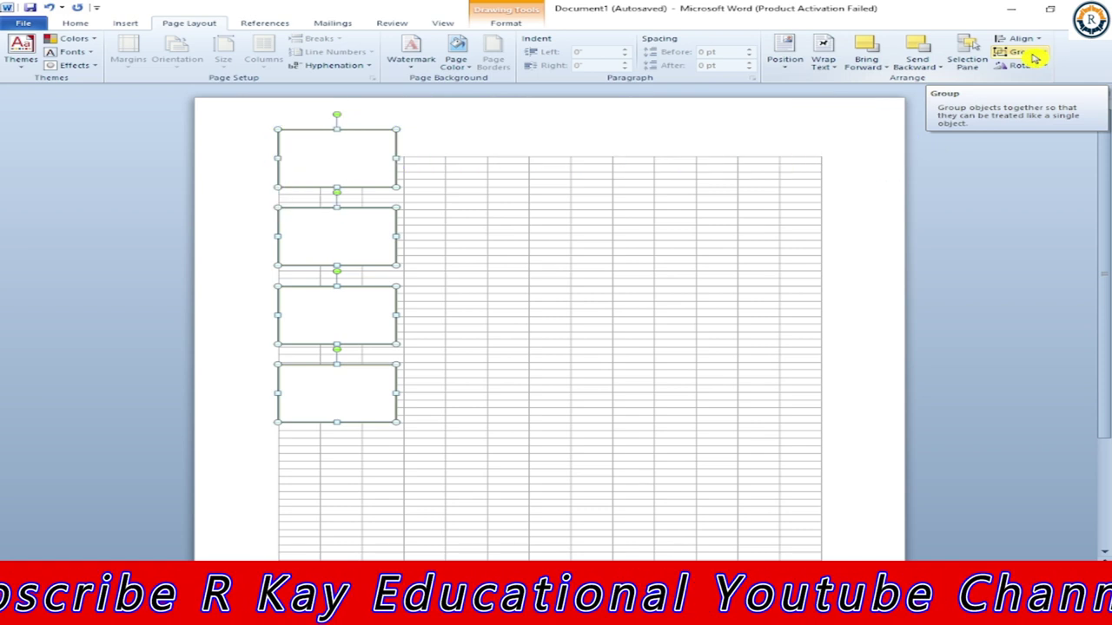
Reselect all four boxes together.
{"action": "left_click", "coordinate": [508, 275]}
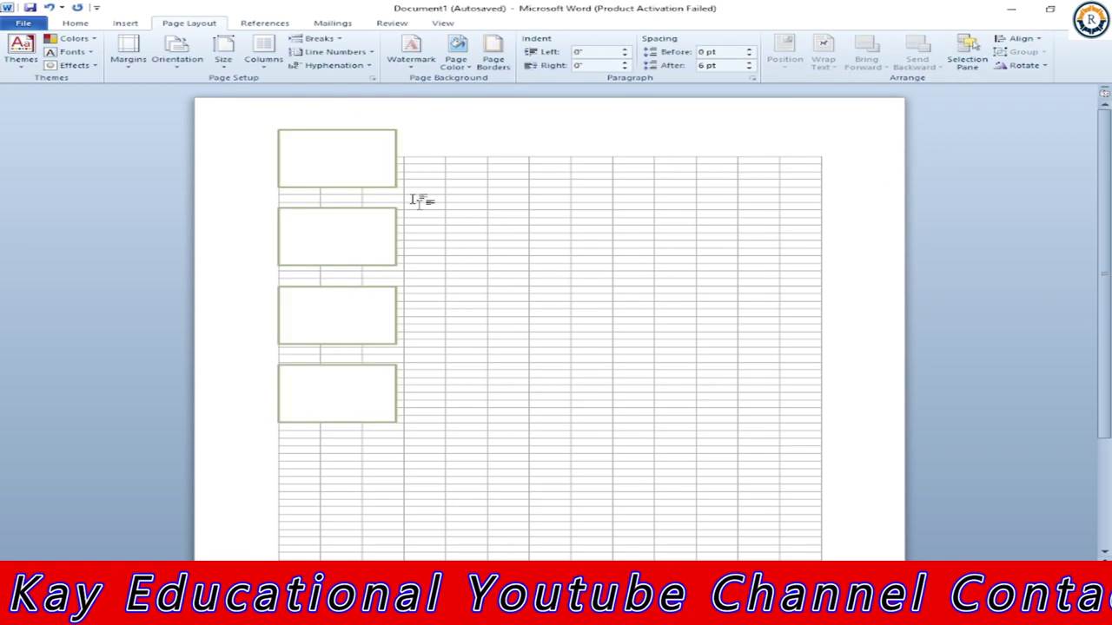
{"action": "left_click", "coordinate": [341, 155]}
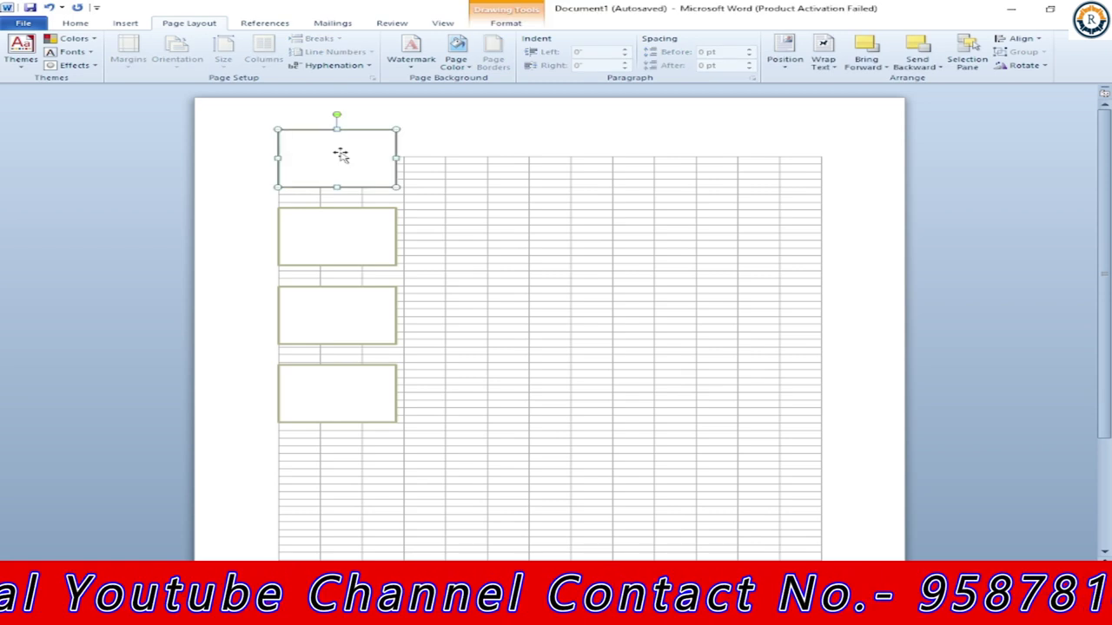
{"action": "left_click", "coordinate": [363, 243], "text": "shift"}
{"action": "left_click", "coordinate": [318, 318], "text": "shift"}
{"action": "left_click", "coordinate": [333, 398], "text": "shift"}
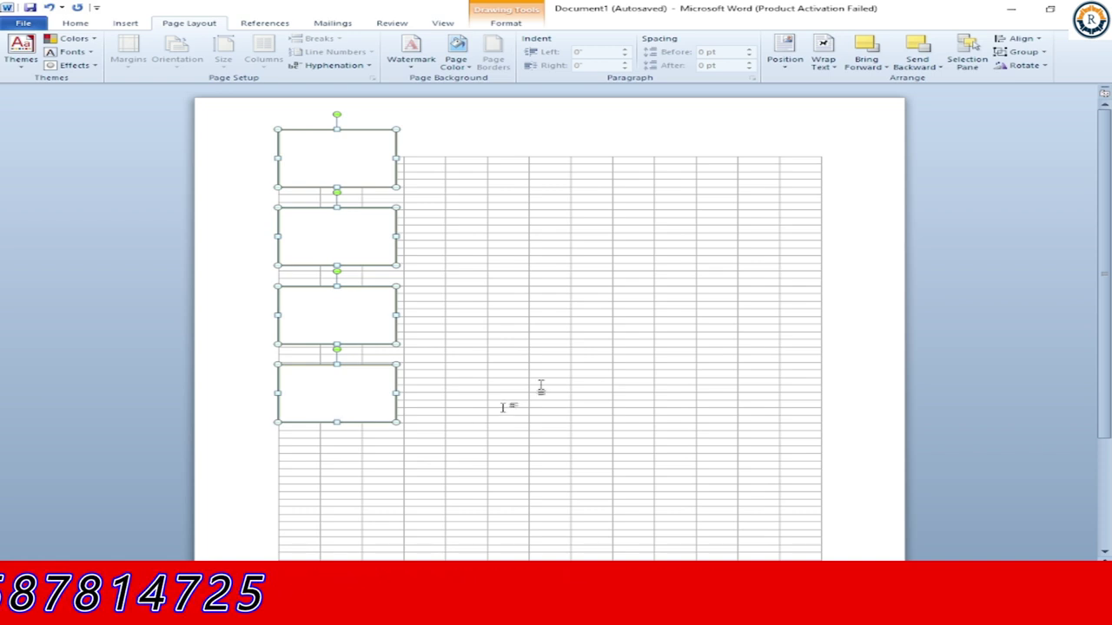
Group the four boxes and drag the group to just left of the page centre.
{"action": "left_click", "coordinate": [1035, 54]}
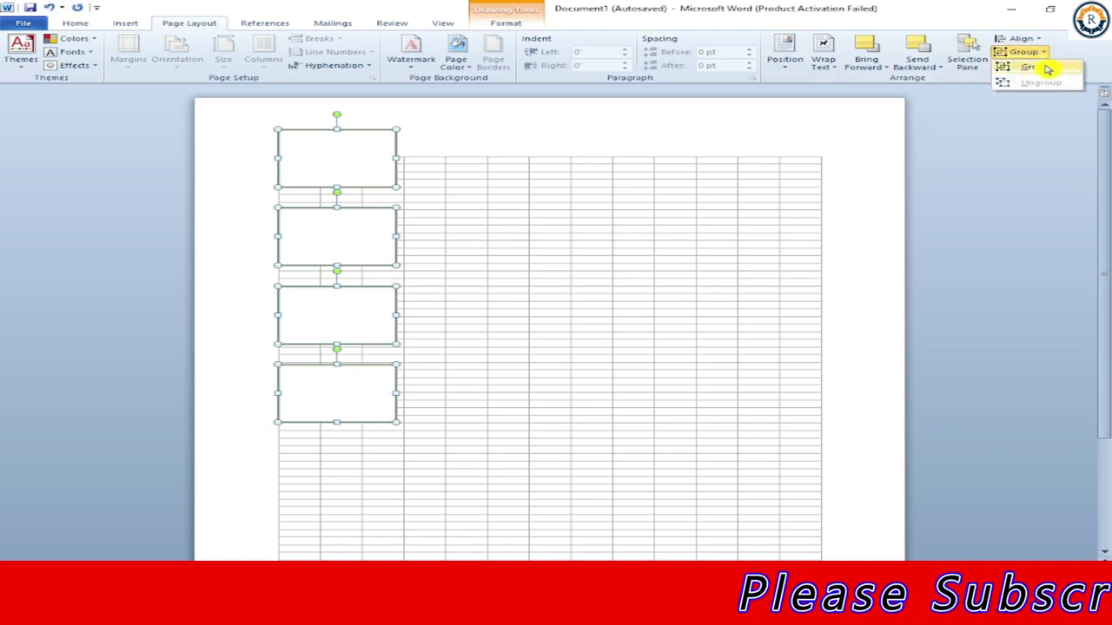
{"action": "left_click", "coordinate": [1045, 68]}
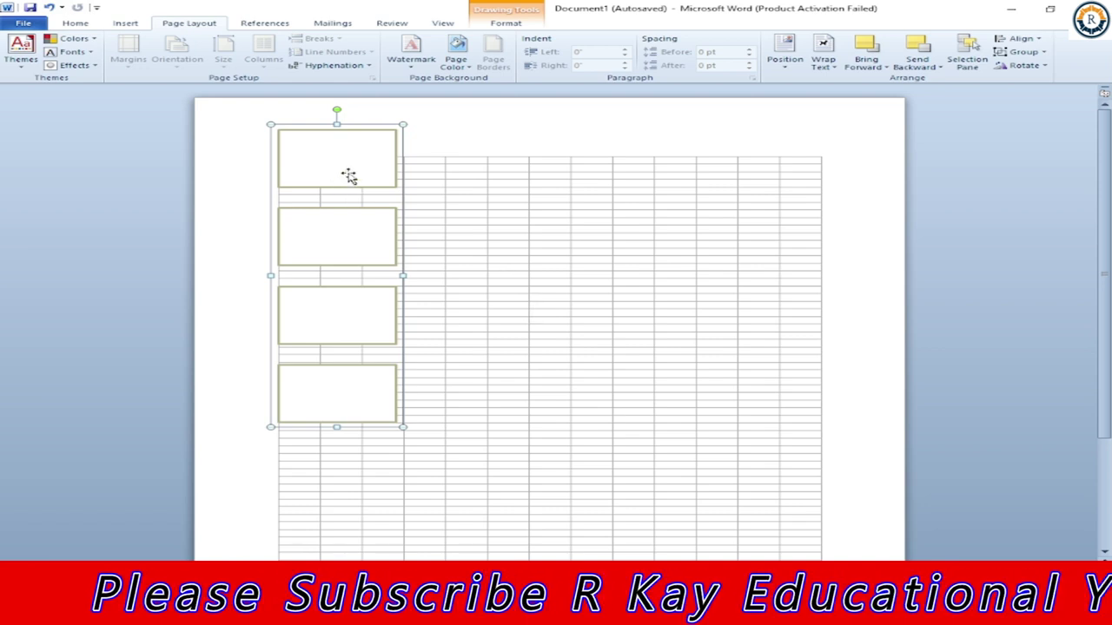
{"action": "left_click_drag", "start_coordinate": [350, 174], "coordinate": [589, 219]}
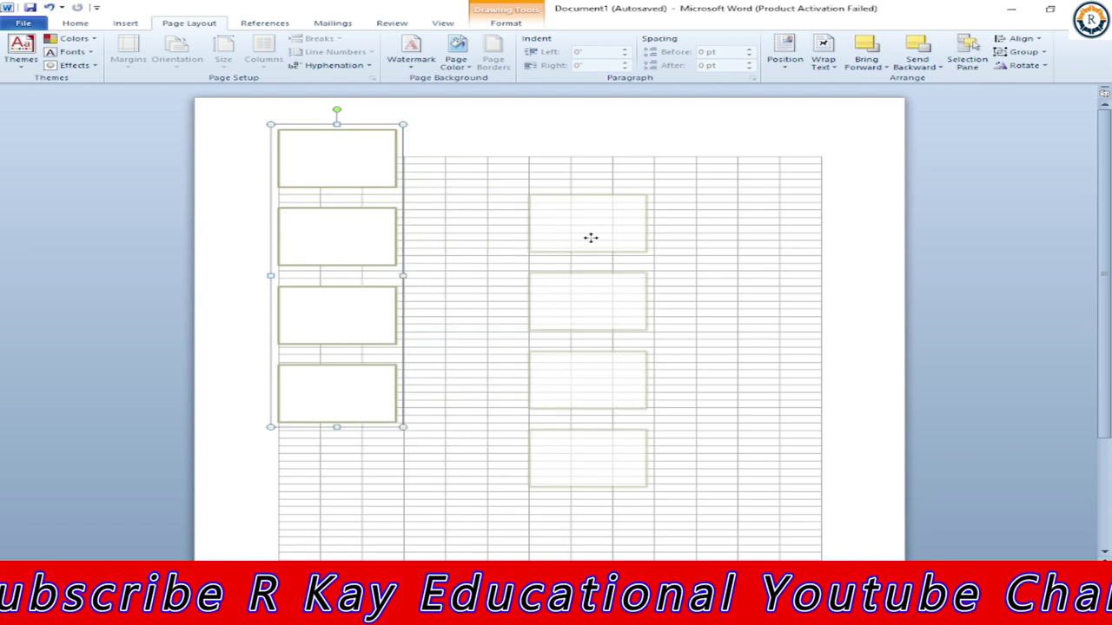
{"action": "key", "text": "ctrl+z"}
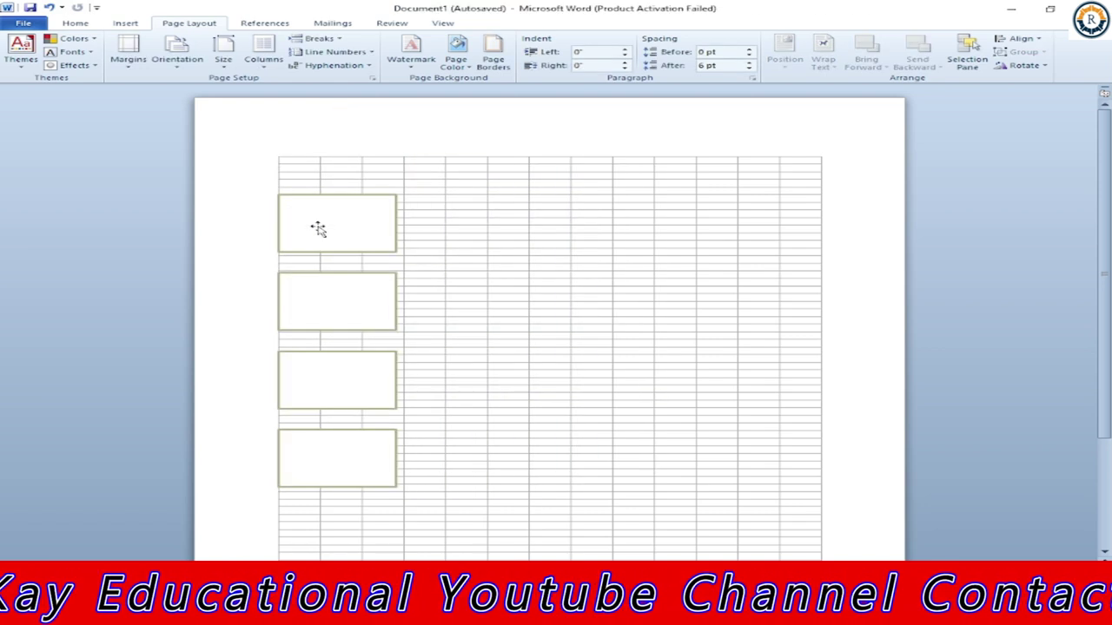
{"action": "left_click_drag", "start_coordinate": [318, 228], "coordinate": [536, 222]}
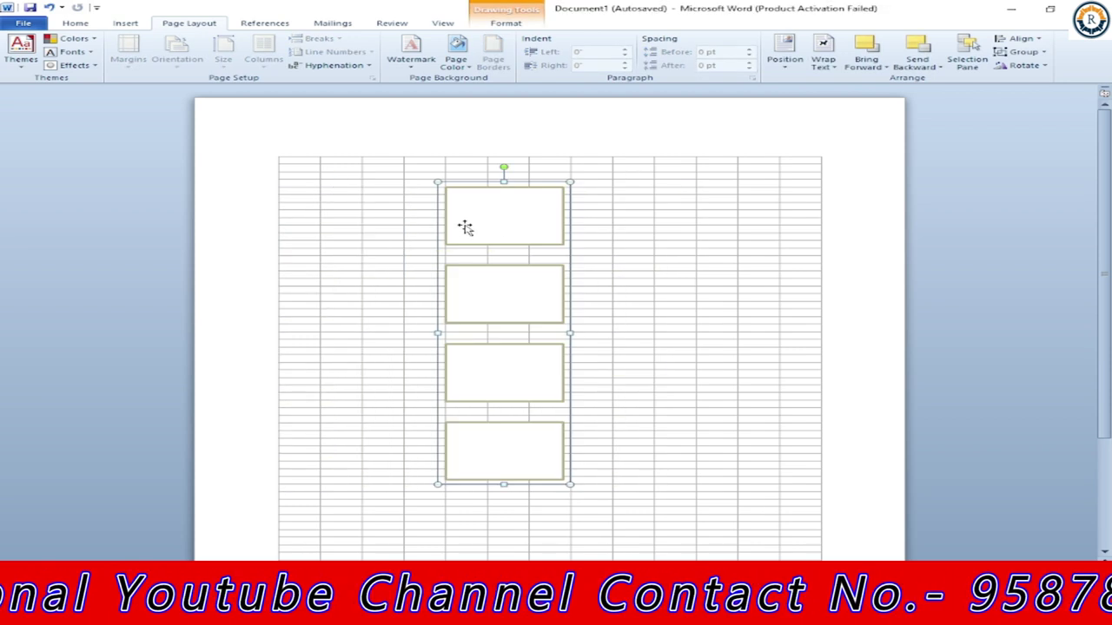
{"action": "mouse_move", "coordinate": [466, 227]}
{"action": "left_mouse_down"}
{"action": "mouse_move", "coordinate": [390, 218]}
{"action": "mouse_move", "coordinate": [648, 216]}
{"action": "mouse_move", "coordinate": [504, 331]}
{"action": "mouse_move", "coordinate": [512, 321]}
{"action": "mouse_move", "coordinate": [449, 224]}
{"action": "left_mouse_up"}
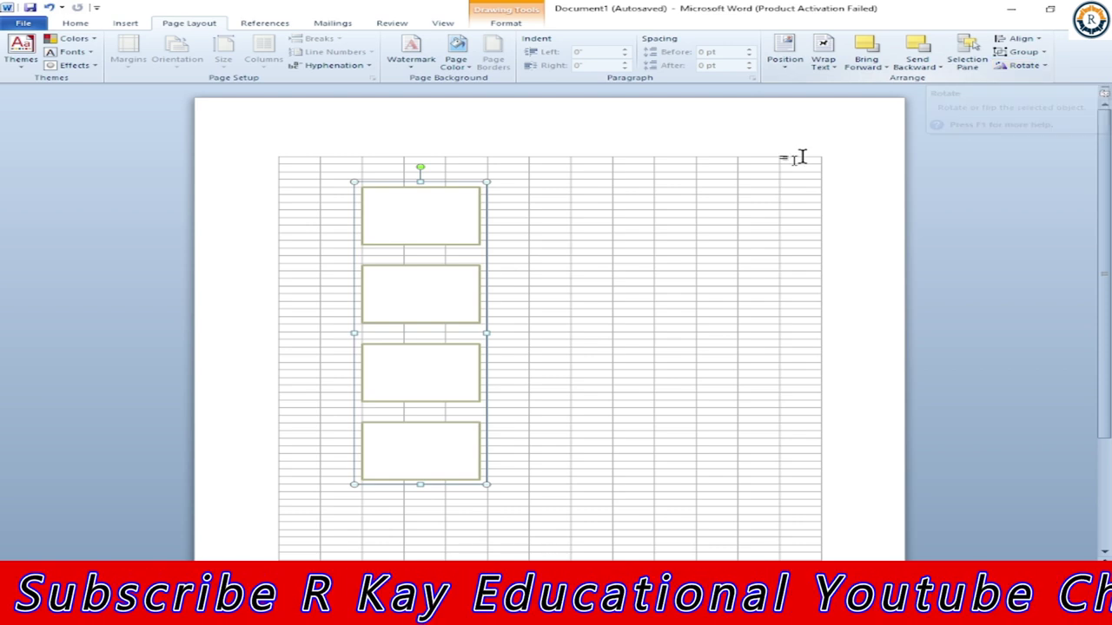
Delete all document content and hide the drawing gridlines.
{"action": "left_click", "coordinate": [673, 218]}
{"action": "key", "text": "ctrl+a"}
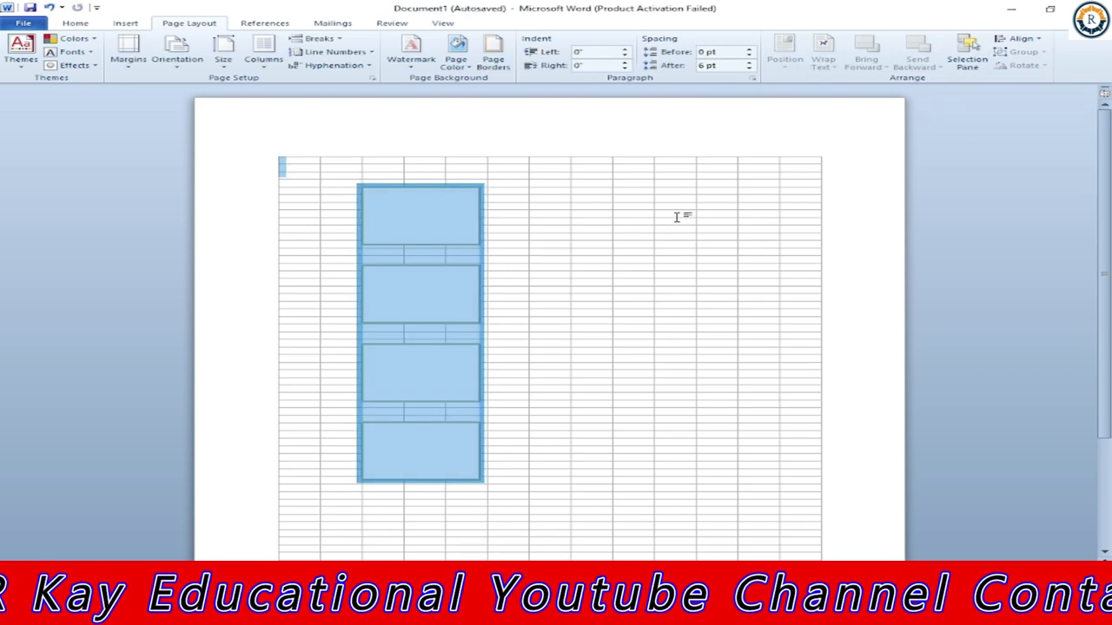
{"action": "key", "text": "Delete"}
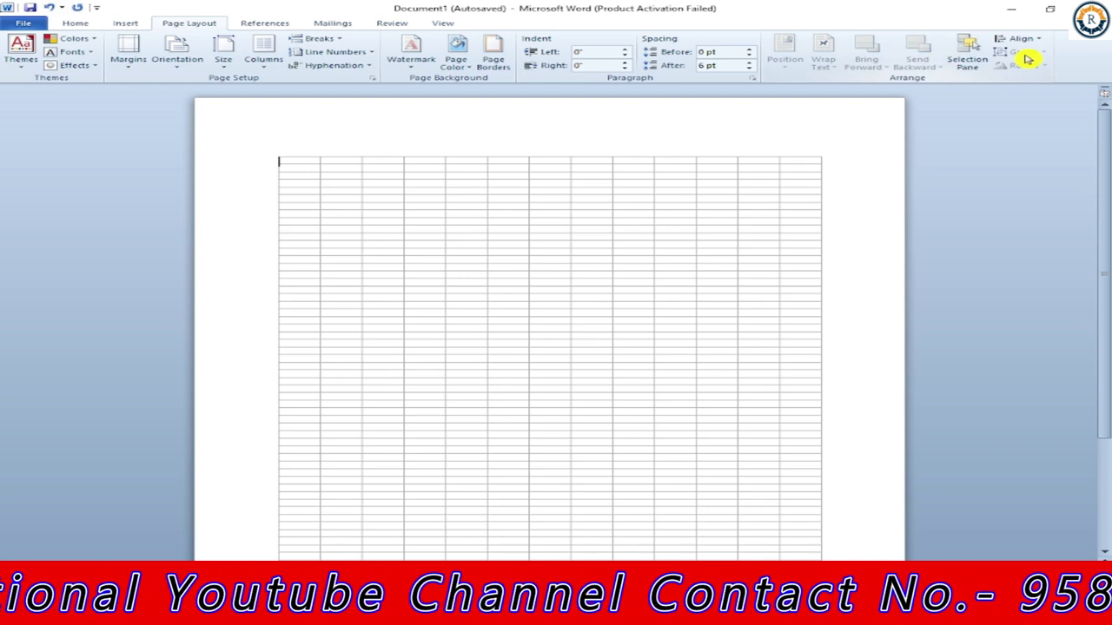
{"action": "left_click", "coordinate": [1018, 39]}
{"action": "left_click", "coordinate": [1026, 213]}
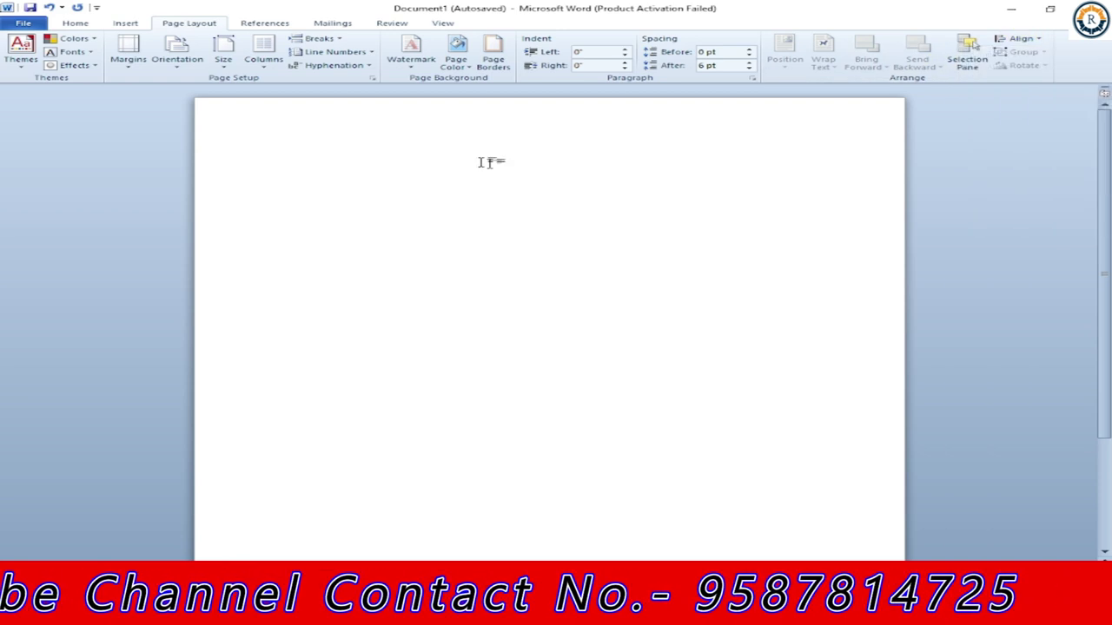
Insert the cow and woman-at-computer clip art from the Clip Art pane, then select the cow.
{"action": "left_click", "coordinate": [125, 23]}
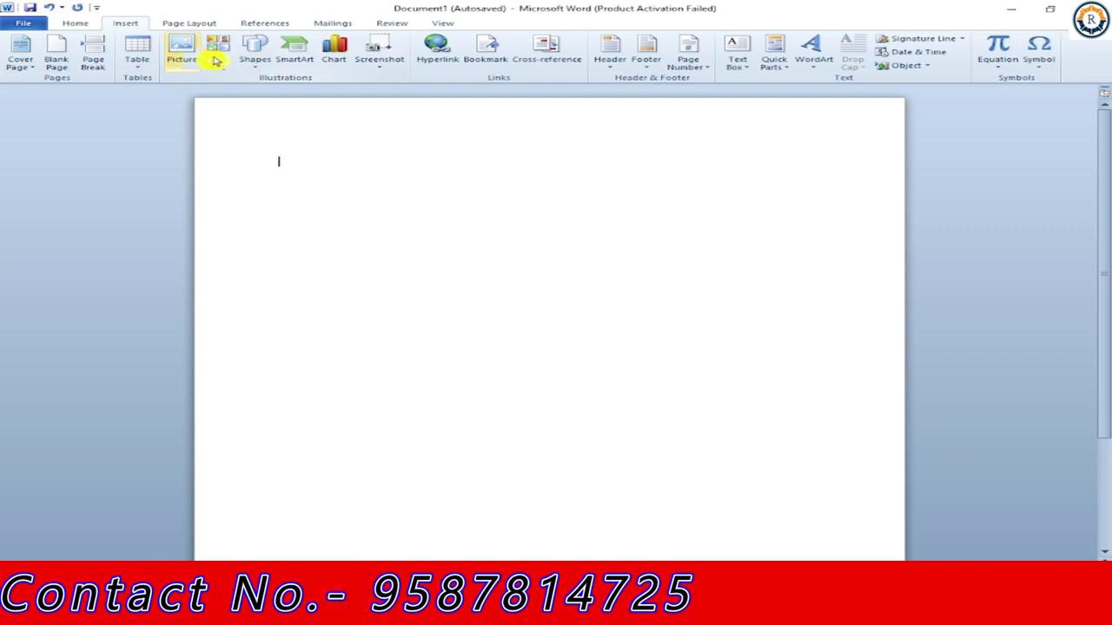
{"action": "left_click", "coordinate": [222, 49]}
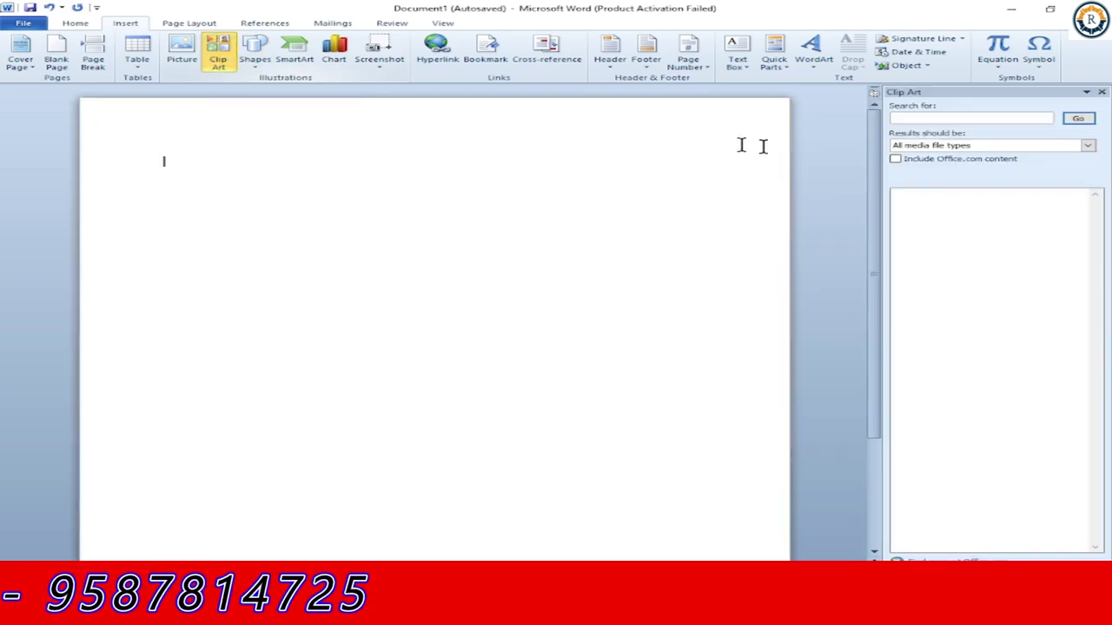
{"action": "left_click", "coordinate": [1078, 119]}
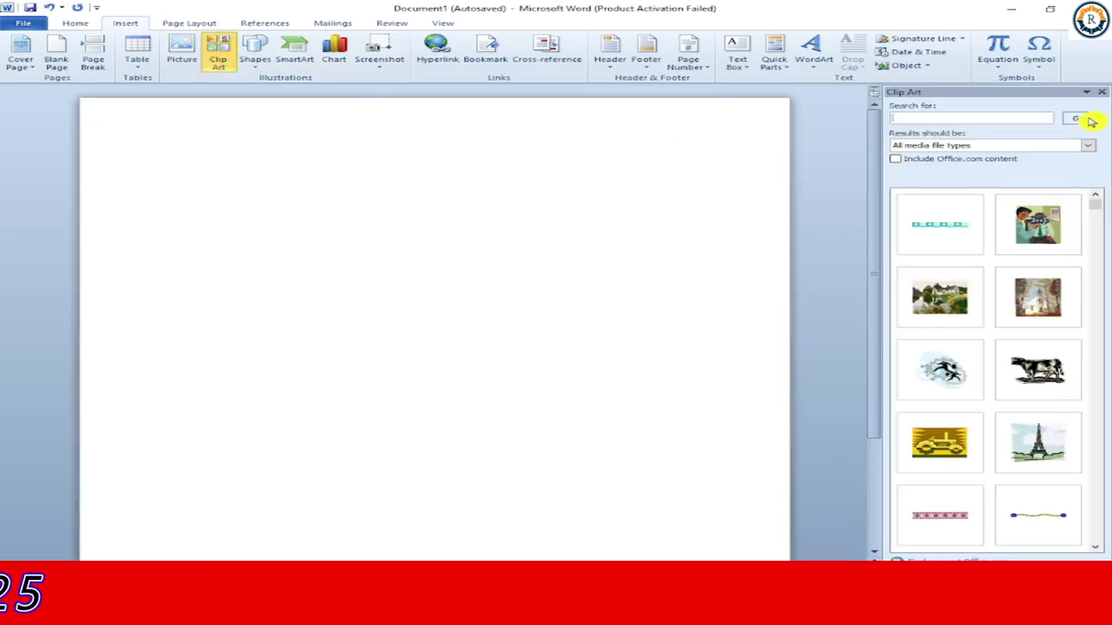
{"action": "left_click", "coordinate": [1061, 364]}
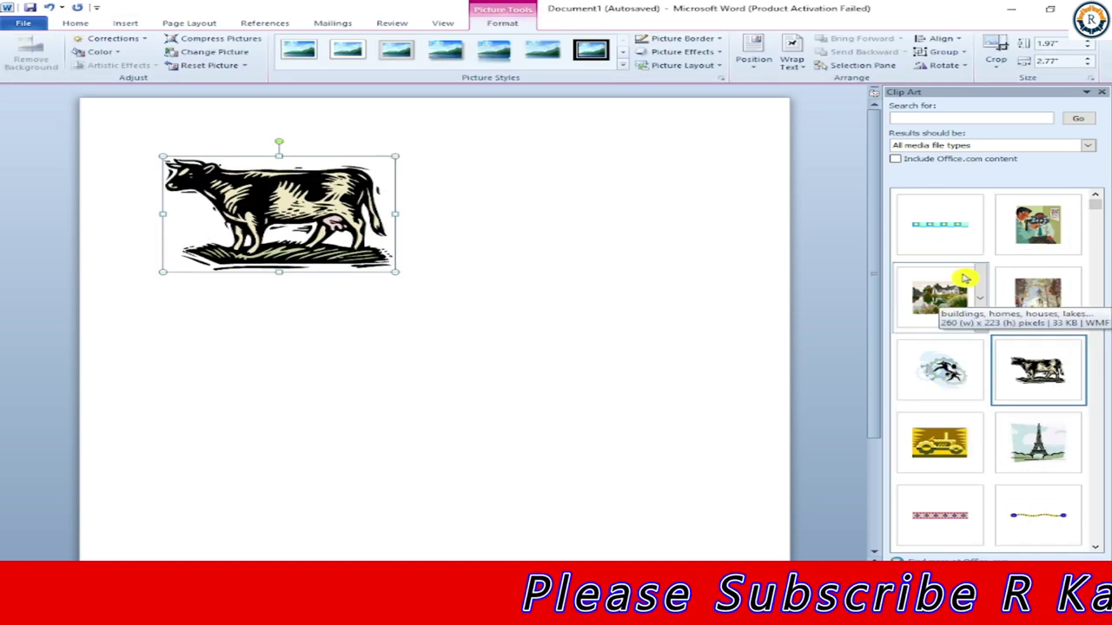
{"action": "scroll", "coordinate": [963, 279], "scroll_direction": "down", "scroll_amount": 3}
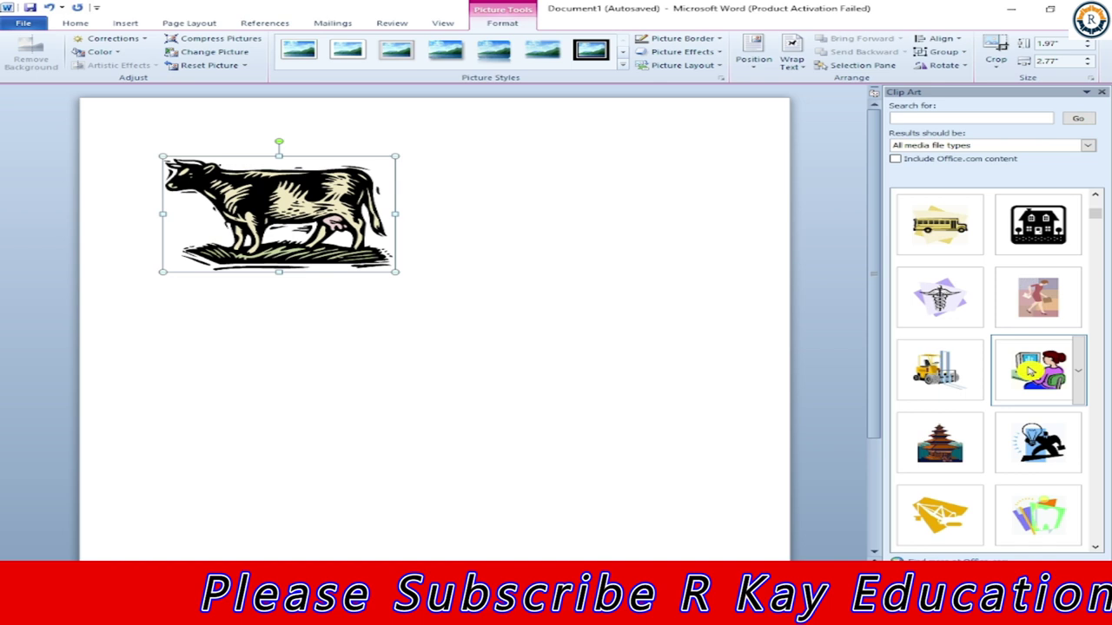
{"action": "left_click", "coordinate": [1025, 370]}
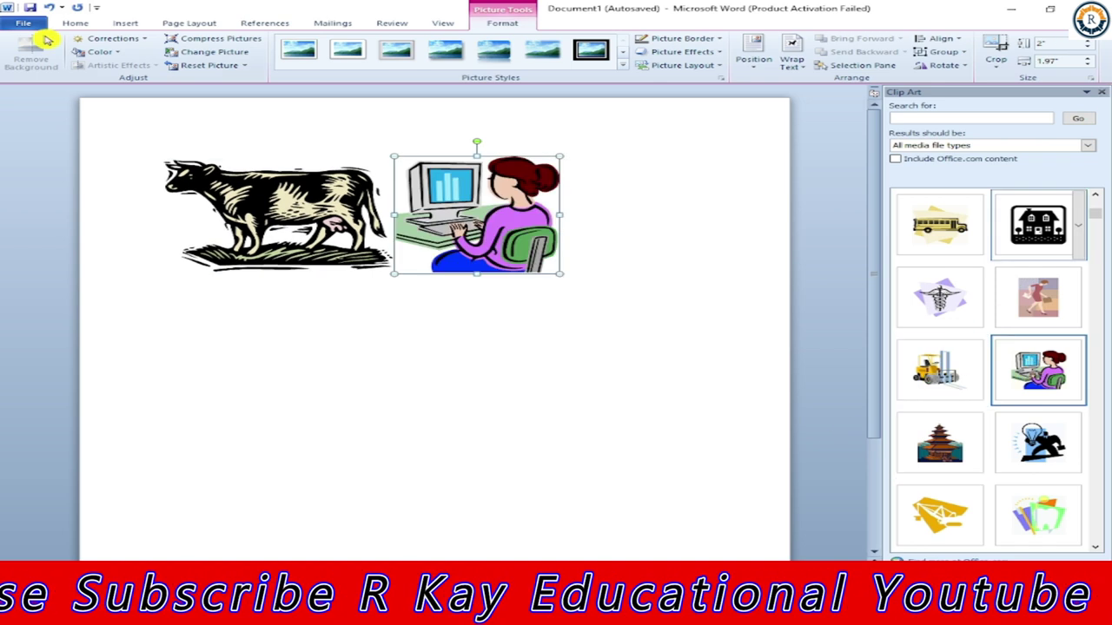
{"action": "left_click", "coordinate": [323, 227]}
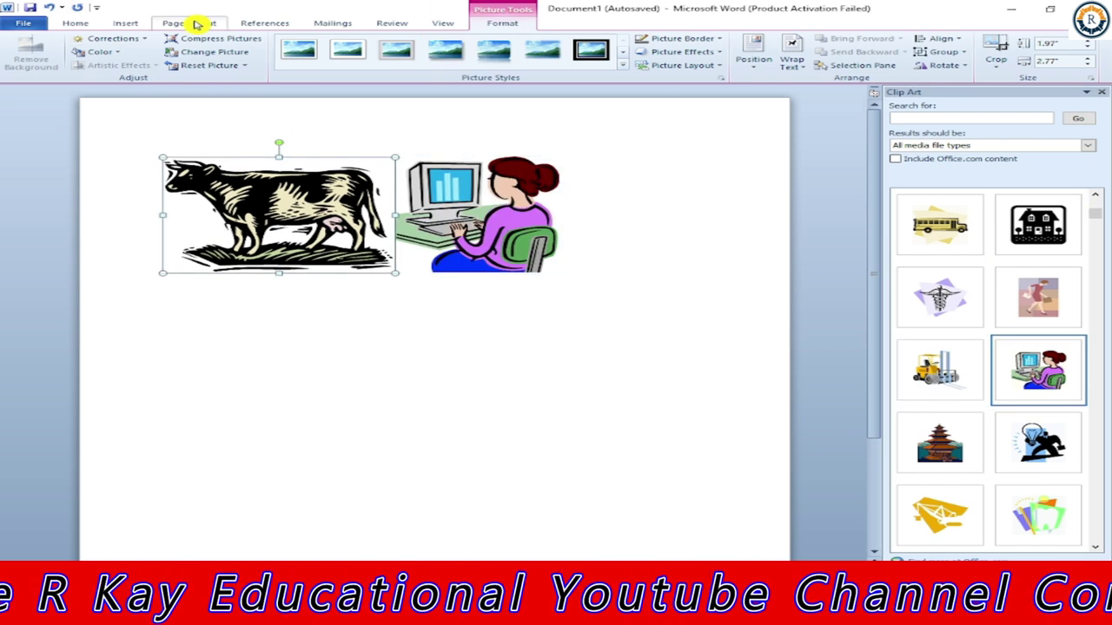
{"action": "left_click", "coordinate": [192, 23]}
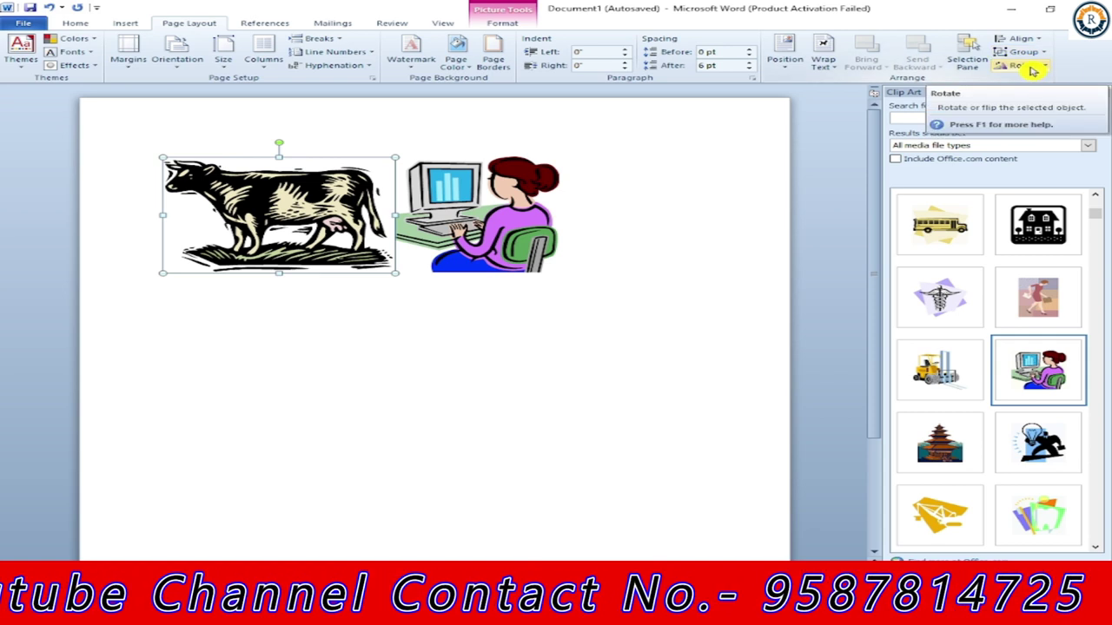
Rotate the cow 90° and rotate the woman-at-computer picture three quarter turns.
{"action": "left_click", "coordinate": [1047, 71]}
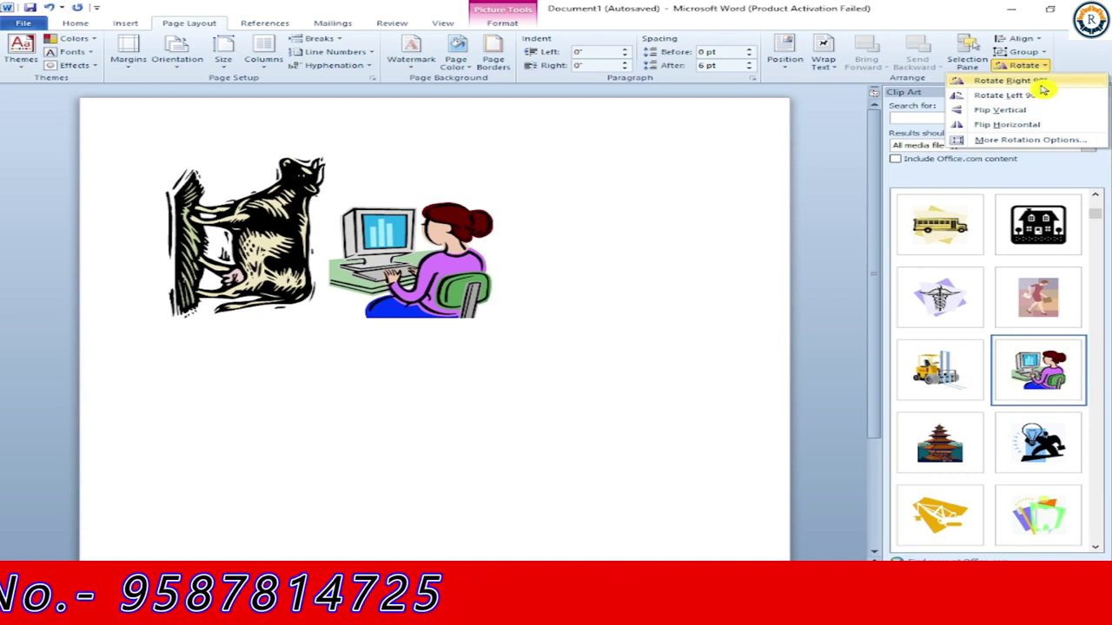
{"action": "left_click", "coordinate": [1041, 83]}
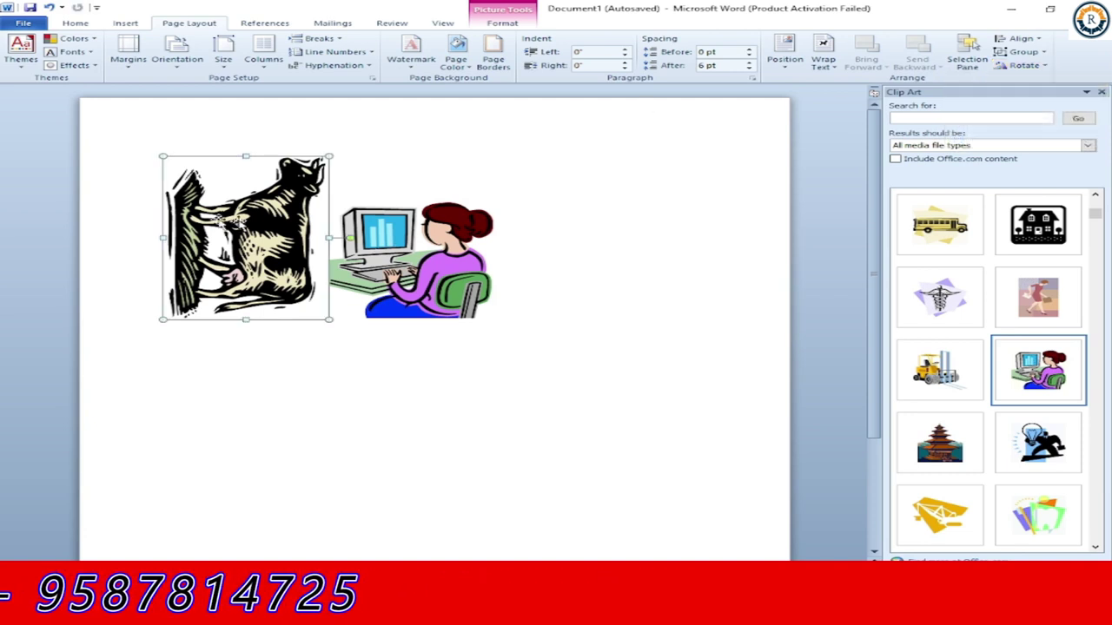
{"action": "left_click", "coordinate": [421, 230]}
{"action": "left_click", "coordinate": [1025, 65]}
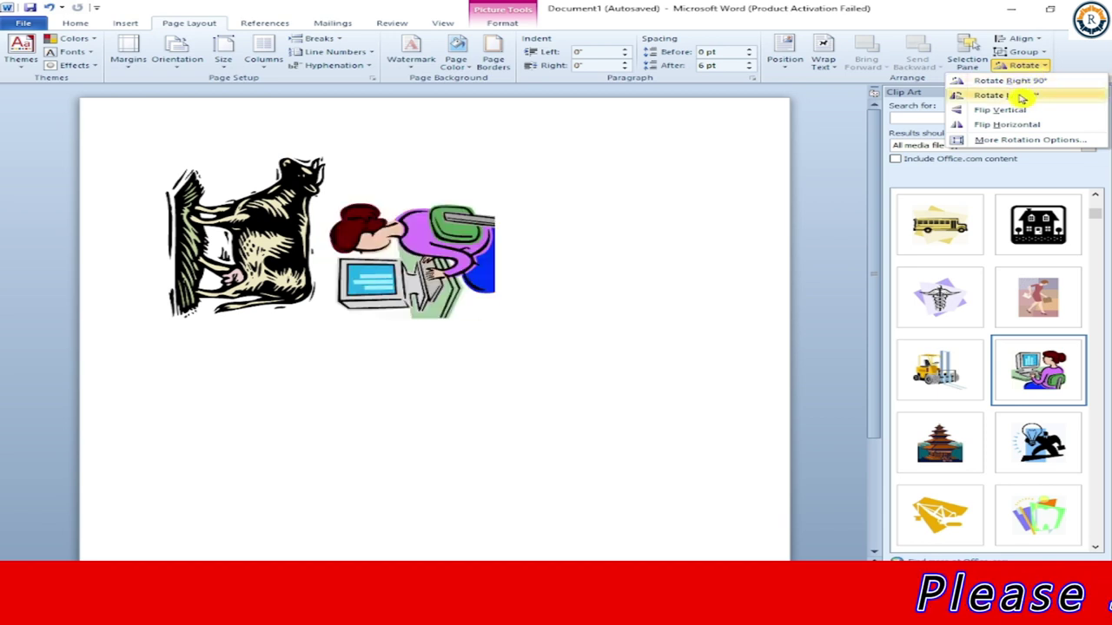
{"action": "left_click", "coordinate": [1015, 81]}
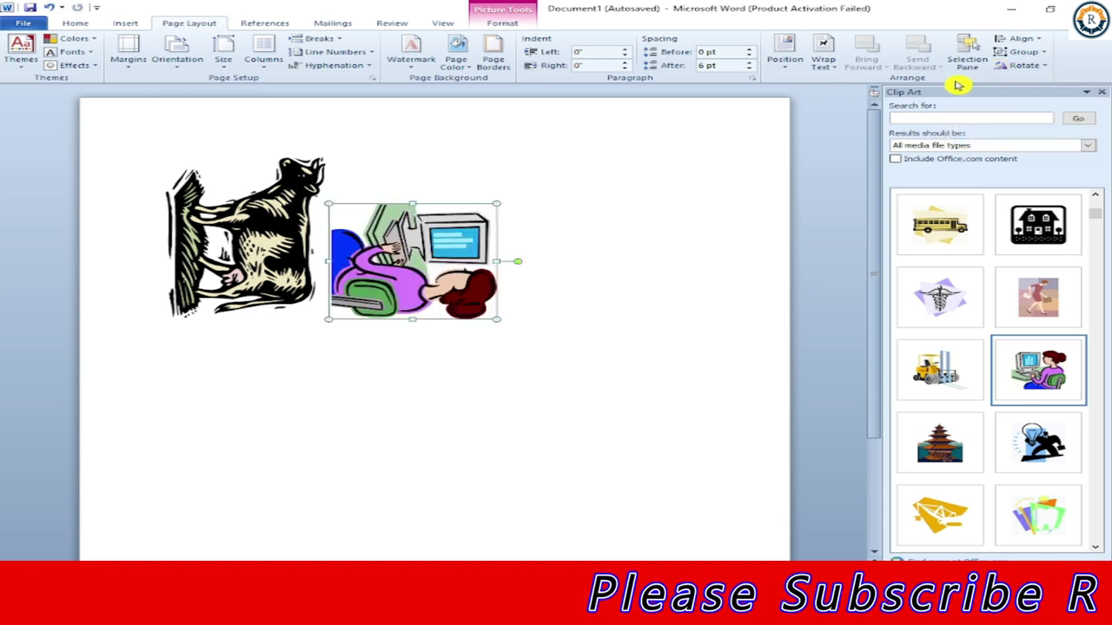
{"action": "left_click", "coordinate": [1024, 65]}
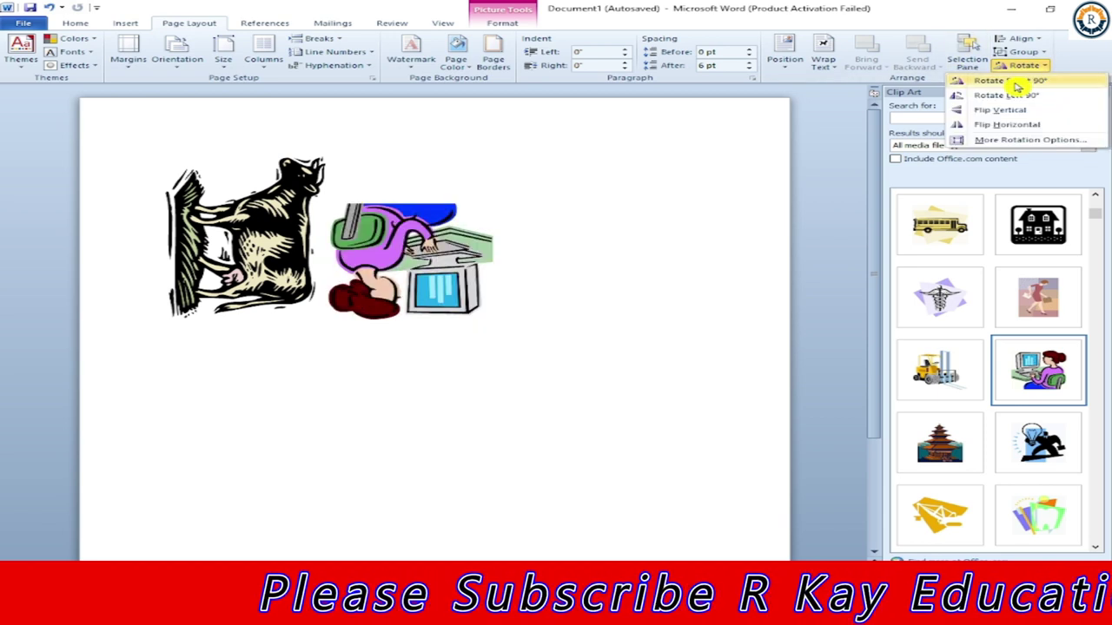
{"action": "left_click", "coordinate": [1014, 81]}
{"action": "left_click", "coordinate": [1024, 65]}
{"action": "left_click", "coordinate": [1028, 82]}
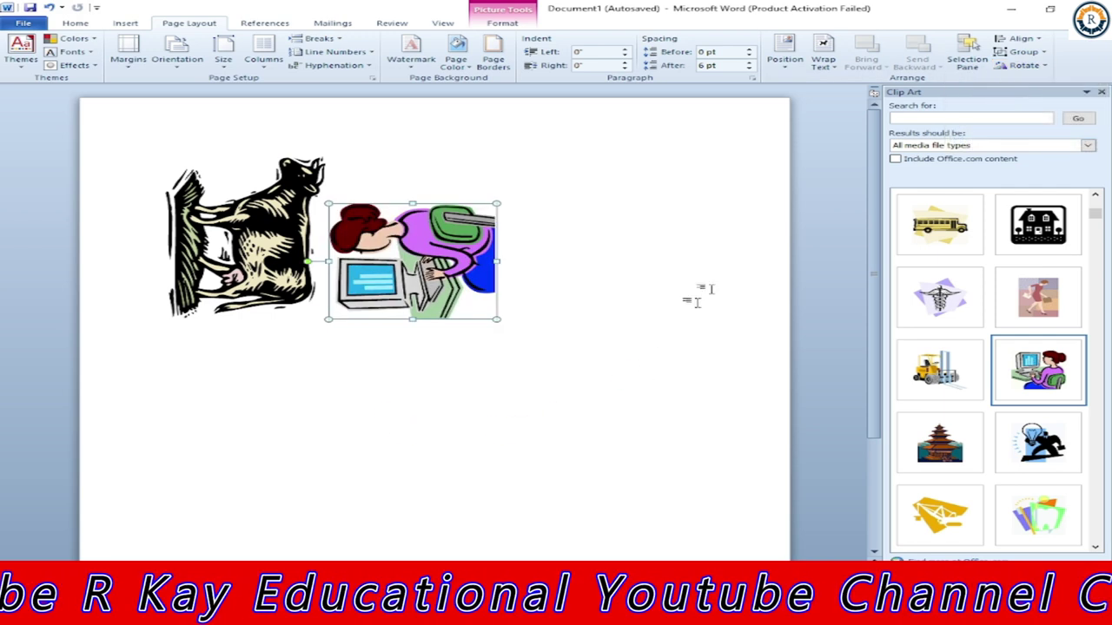
Flip the woman picture vertically and then horizontally.
{"action": "left_click", "coordinate": [1034, 67]}
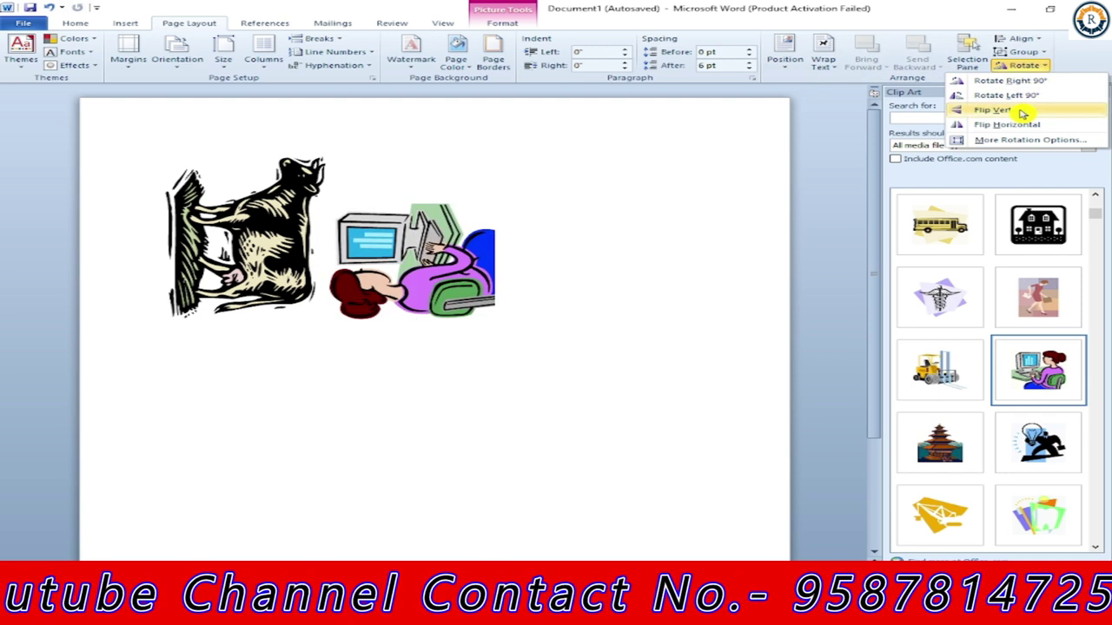
{"action": "left_click", "coordinate": [1022, 111]}
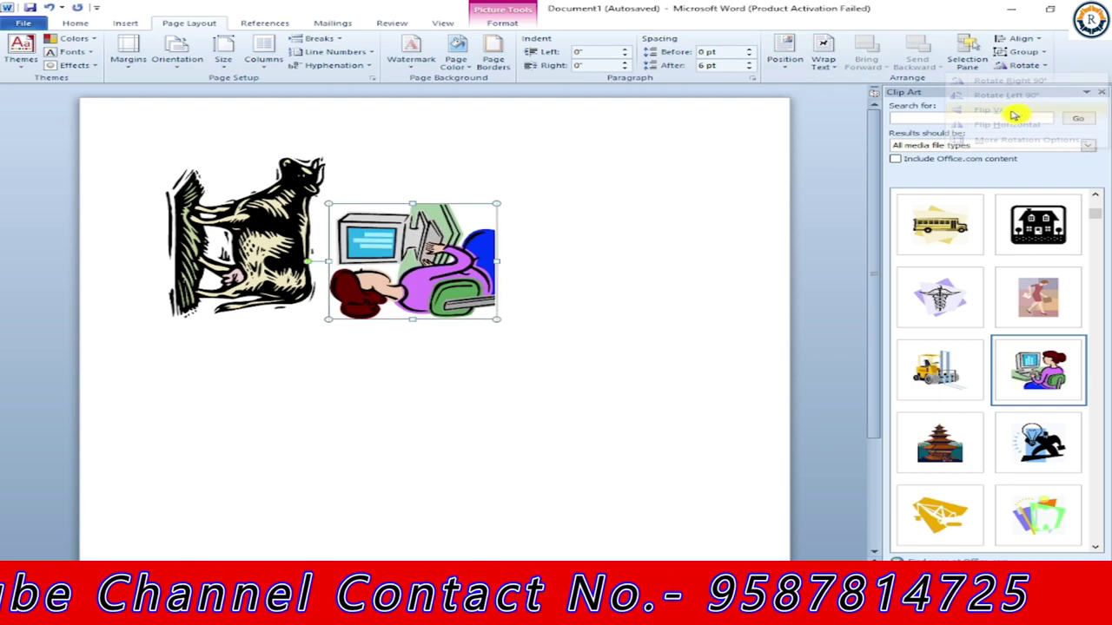
{"action": "left_click", "coordinate": [1032, 67]}
{"action": "left_click", "coordinate": [1021, 123]}
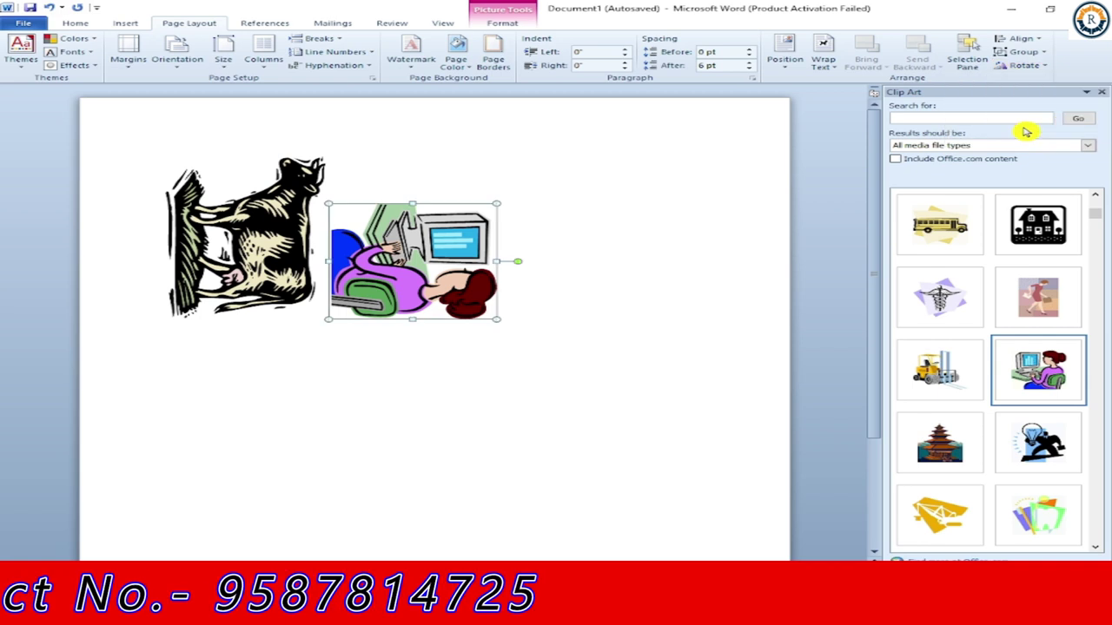
{"action": "left_click", "coordinate": [1024, 66]}
Raise the woman picture's height to 2.1" with aspect ratio locked (105%), then reselect it.
{"action": "left_click", "coordinate": [1051, 143]}
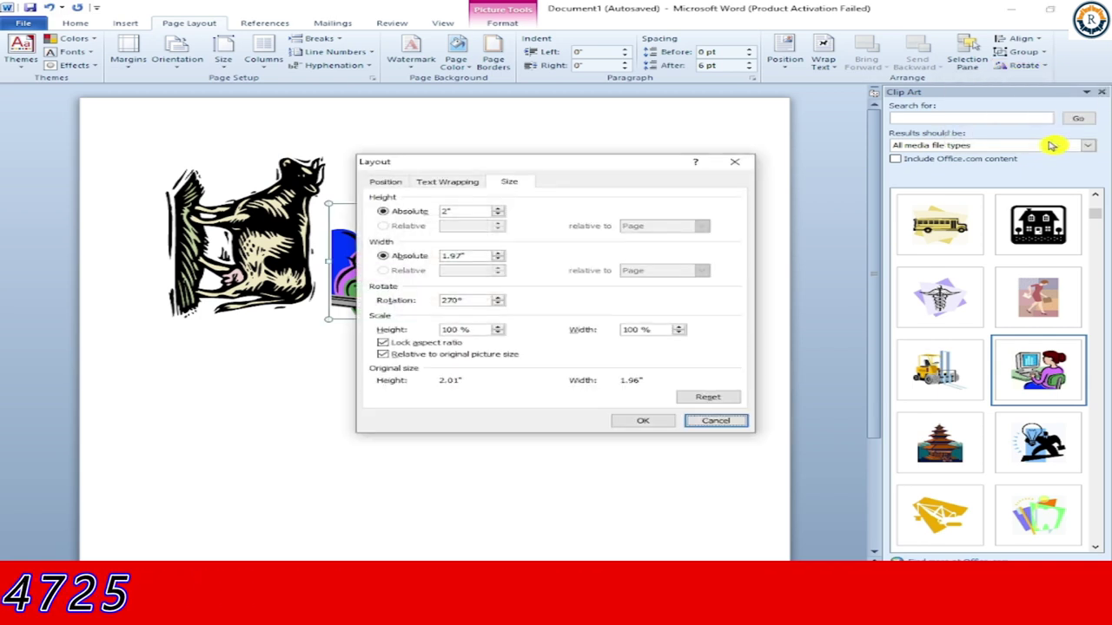
{"action": "left_click", "coordinate": [498, 208]}
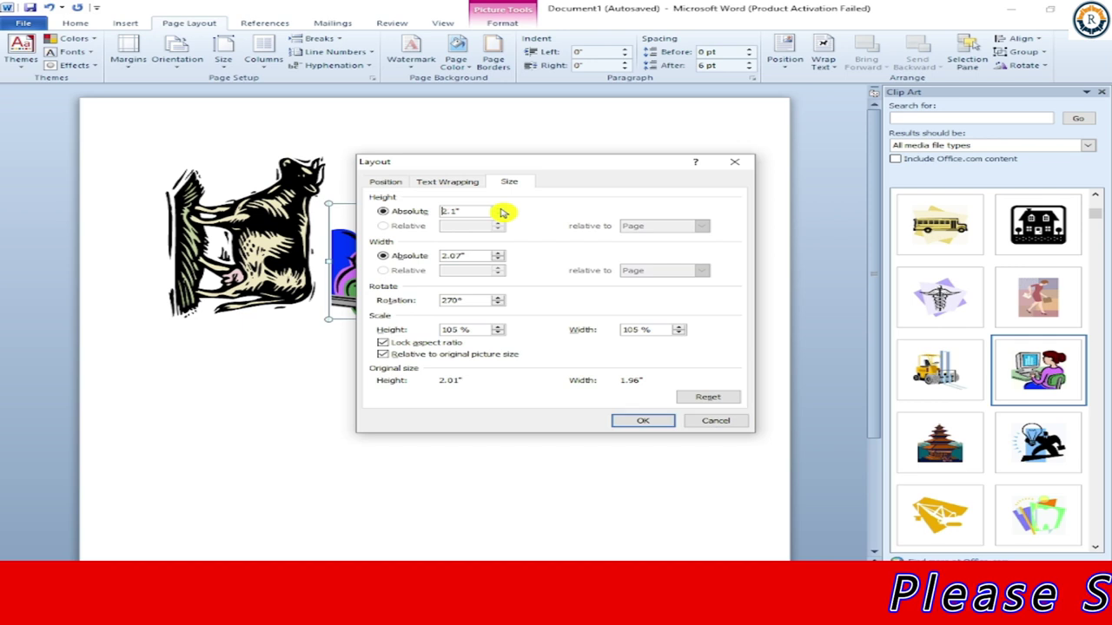
{"action": "left_click", "coordinate": [642, 421]}
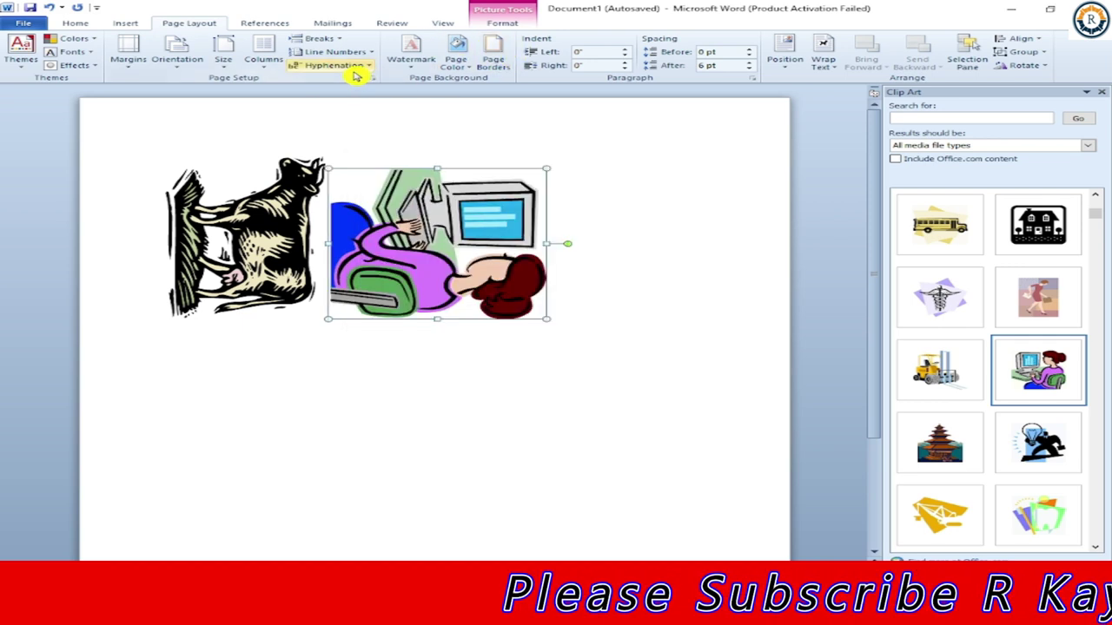
{"action": "left_click", "coordinate": [297, 198]}
{"action": "left_click", "coordinate": [448, 178]}
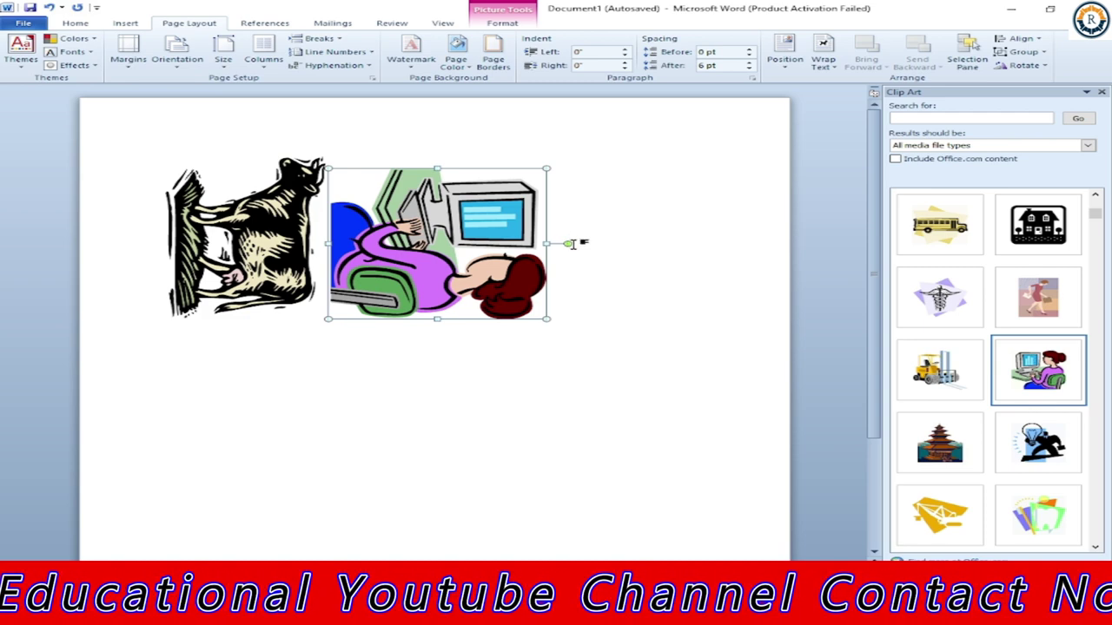
Freely rotate the woman-at-computer picture to a tilted angle using its rotation handle.
{"action": "left_click_drag", "start_coordinate": [568, 247], "coordinate": [553, 292]}
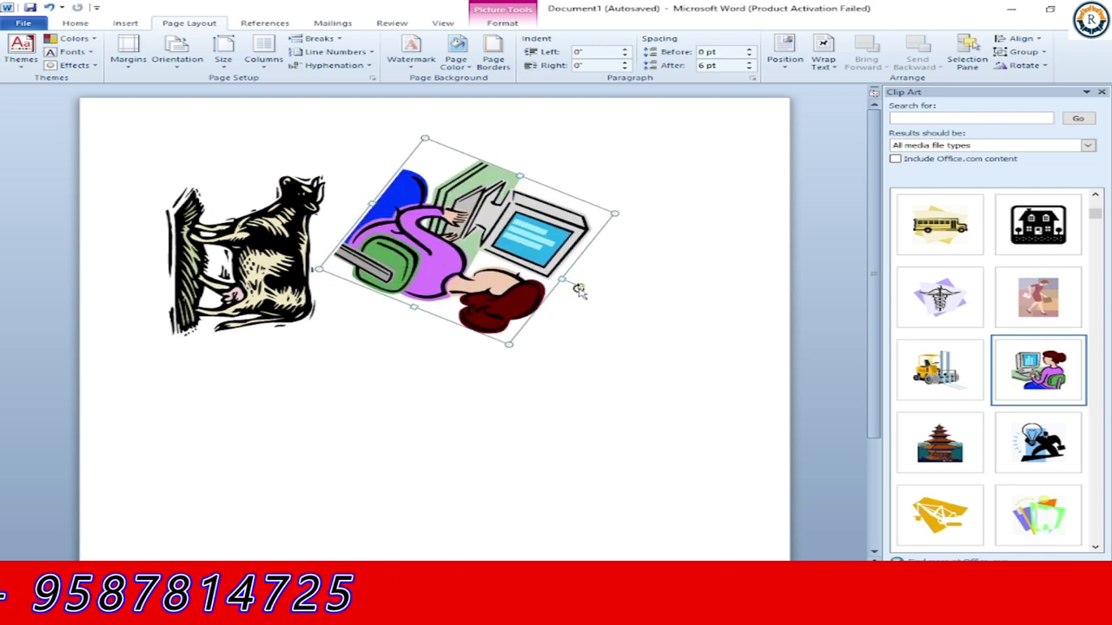
{"action": "left_click_drag", "start_coordinate": [579, 287], "coordinate": [579, 287]}
{"action": "mouse_move", "coordinate": [470, 254]}
{"action": "left_mouse_down"}
{"action": "mouse_move", "coordinate": [488, 222]}
{"action": "mouse_move", "coordinate": [531, 202]}
{"action": "mouse_move", "coordinate": [445, 244]}
{"action": "left_mouse_up"}
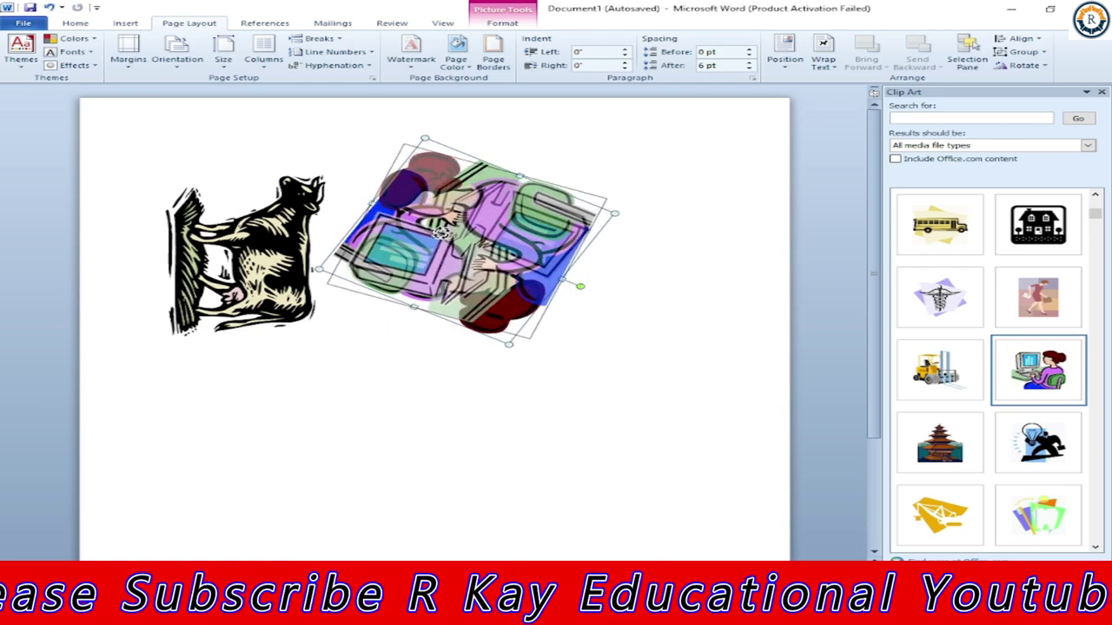
{"action": "left_click_drag", "start_coordinate": [444, 244], "coordinate": [531, 243]}
Tilt the cow picture to a diagonal angle and close the Clip Art pane.
{"action": "left_click", "coordinate": [278, 245]}
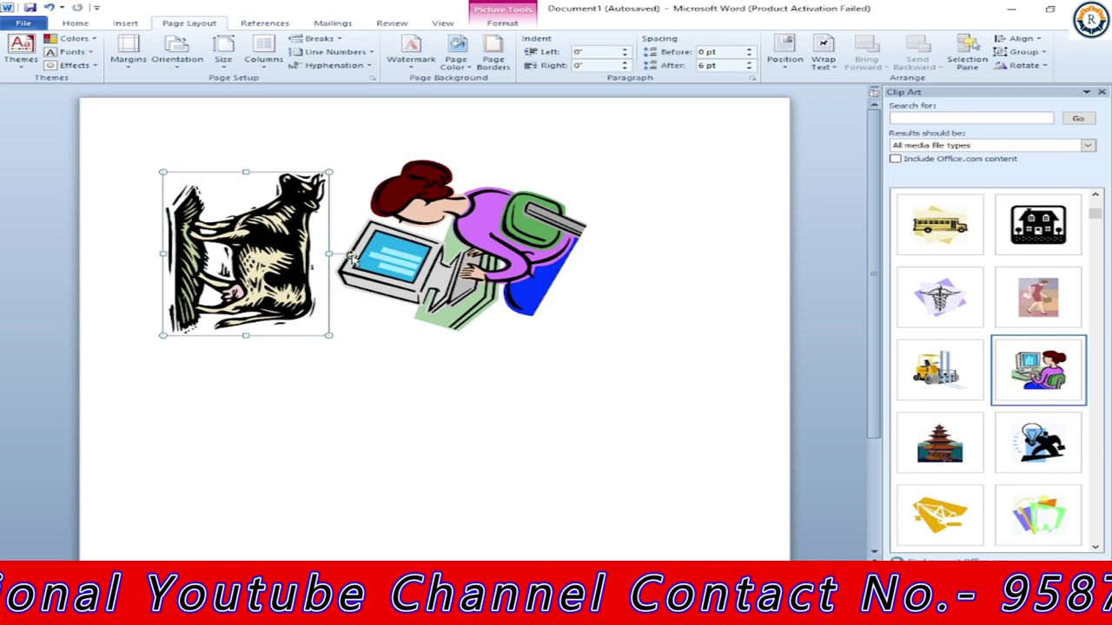
{"action": "mouse_move", "coordinate": [350, 254]}
{"action": "left_mouse_down"}
{"action": "mouse_move", "coordinate": [346, 206]}
{"action": "mouse_move", "coordinate": [59, 202]}
{"action": "left_mouse_up"}
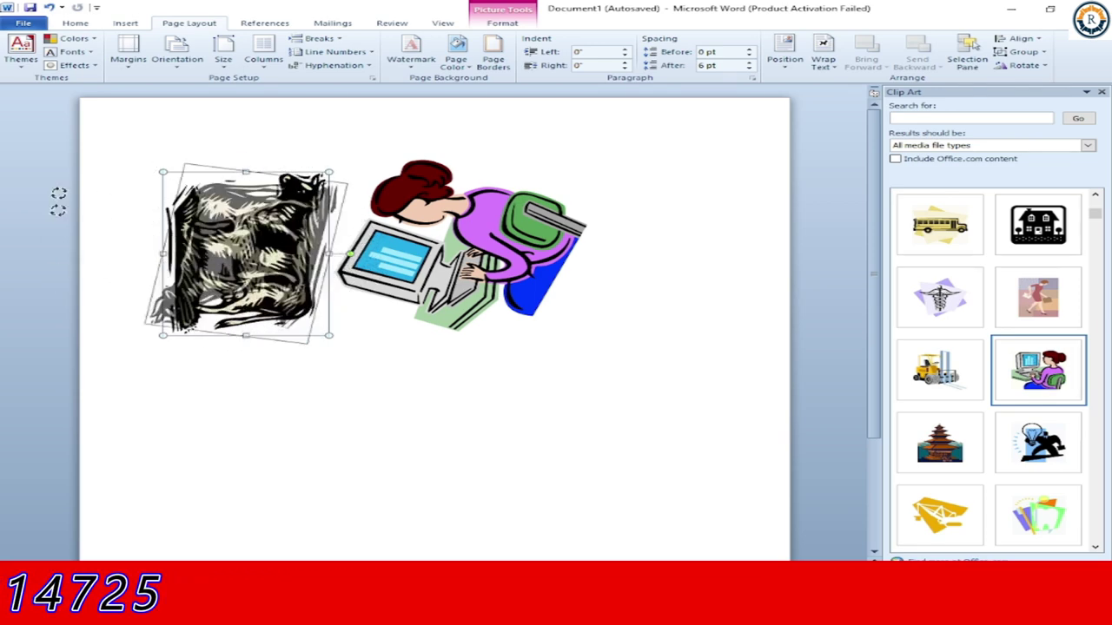
{"action": "left_click_drag", "start_coordinate": [58, 201], "coordinate": [240, 242]}
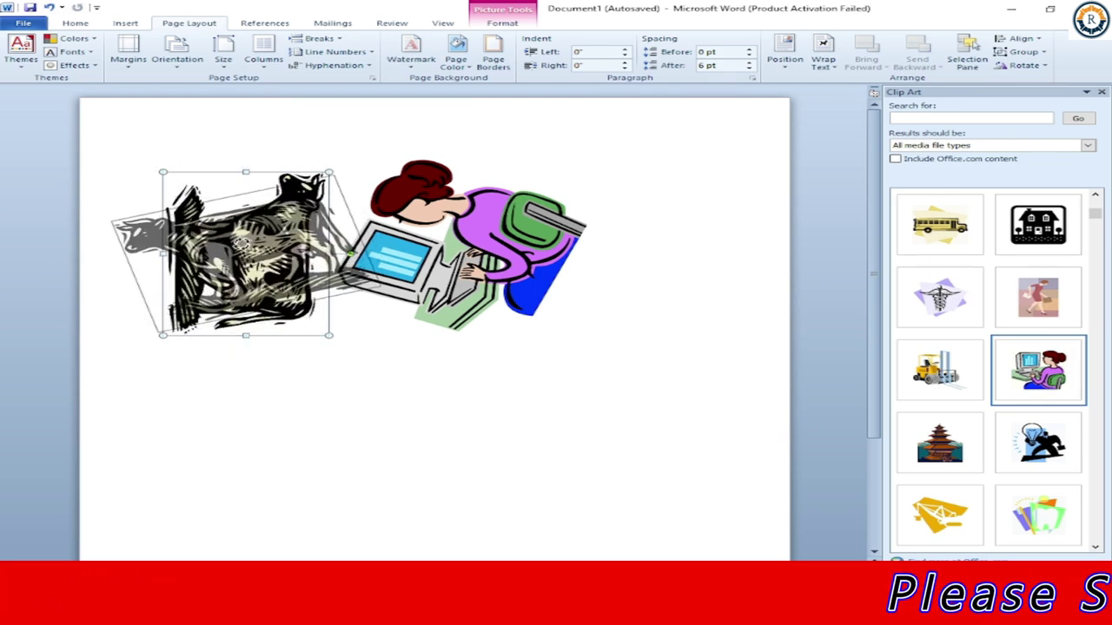
{"action": "left_click_drag", "start_coordinate": [165, 178], "coordinate": [178, 169]}
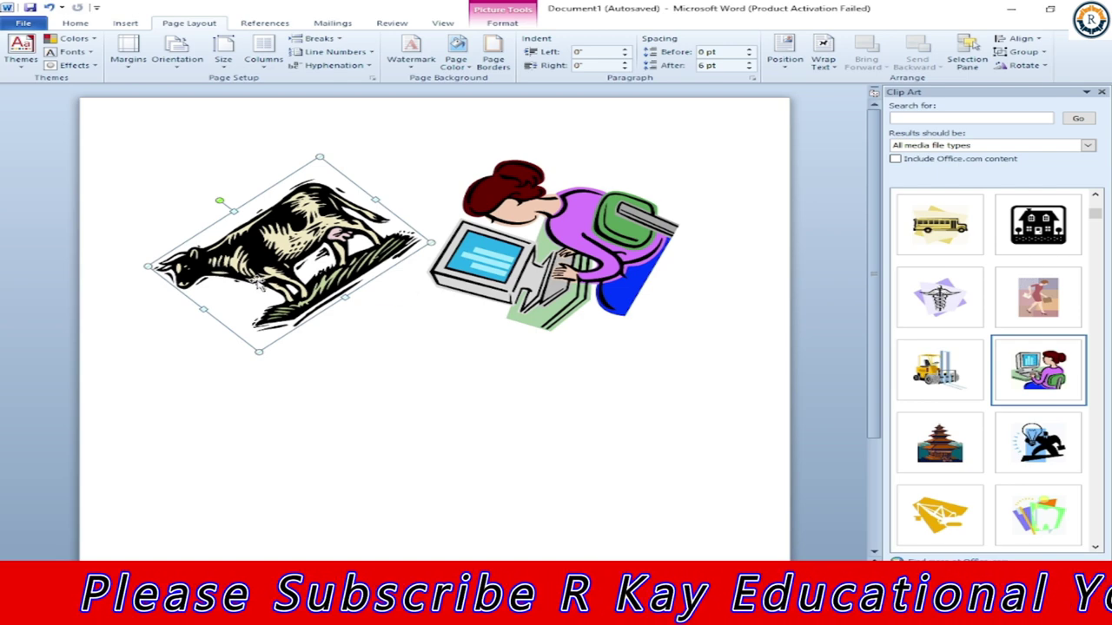
{"action": "left_click", "coordinate": [1101, 93]}
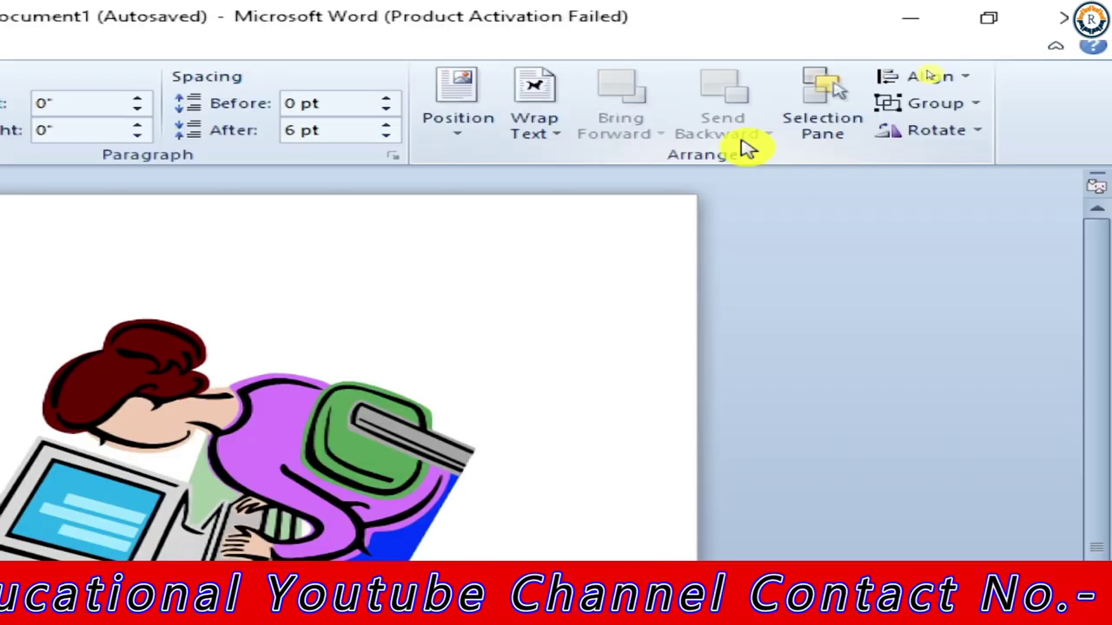